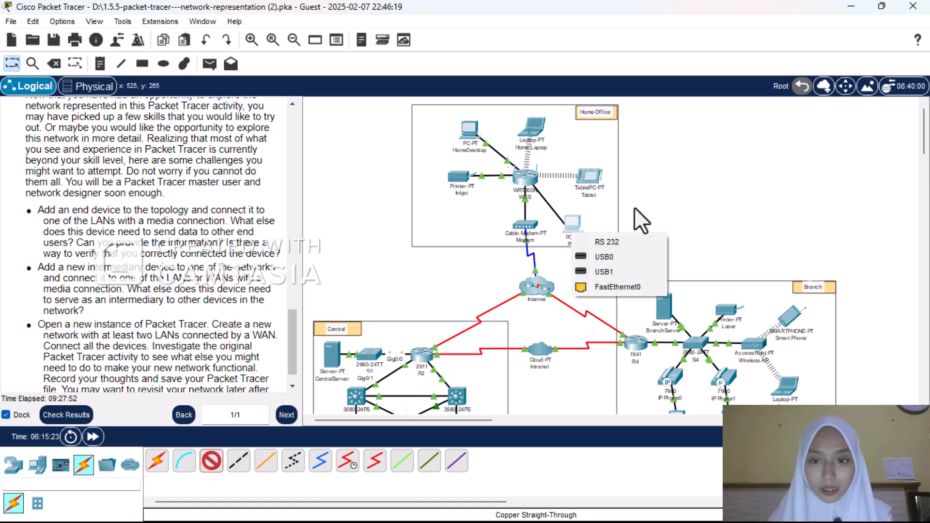
# Connect PC0 to the WRS wireless router in the Home Office with a copper straight-through cable
pyautogui.click(581, 257)
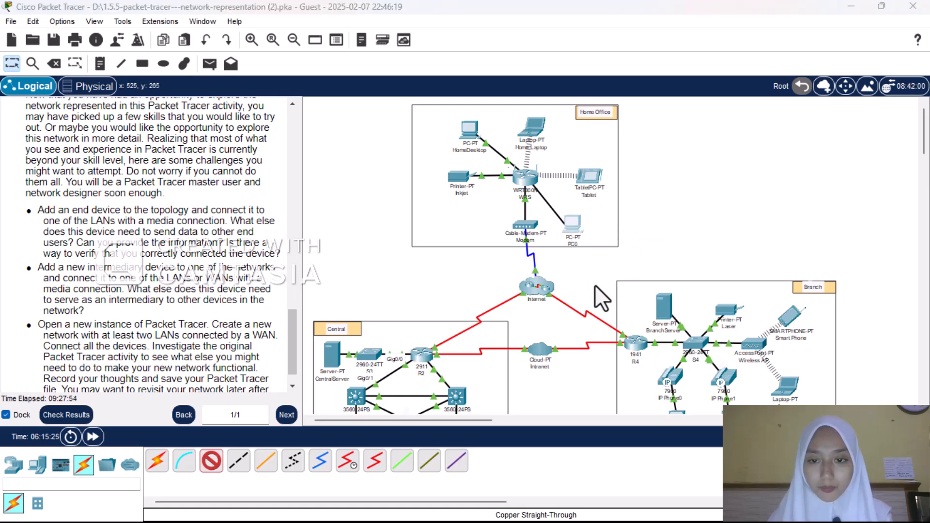
pyautogui.click(550, 226)
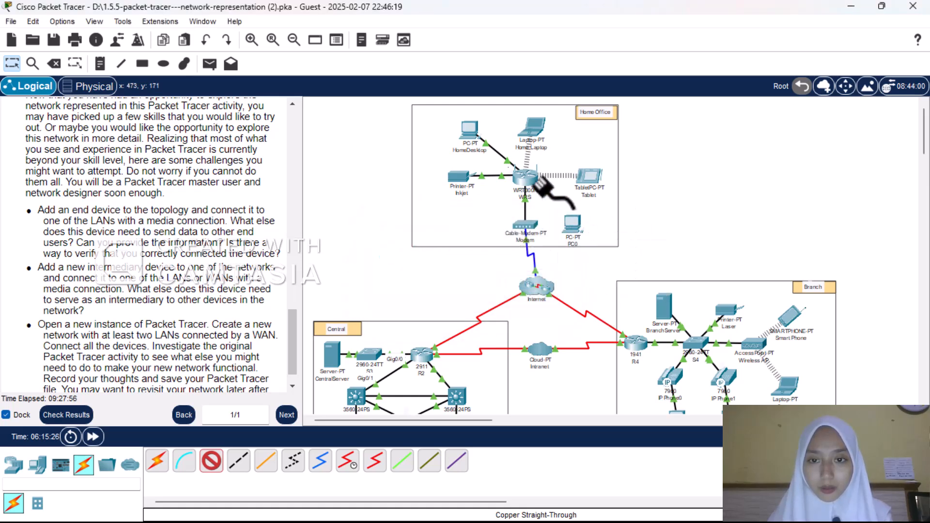
pyautogui.click(572, 227)
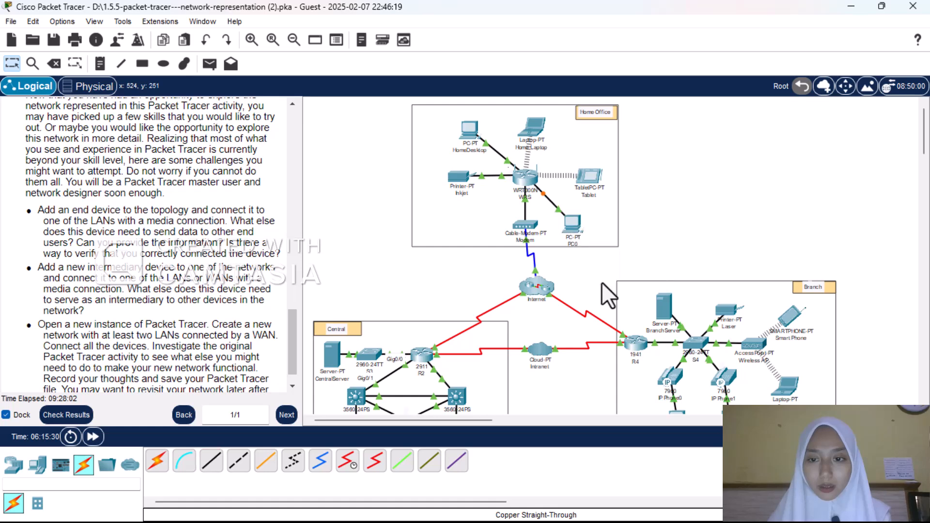
pyautogui.click(601, 280)
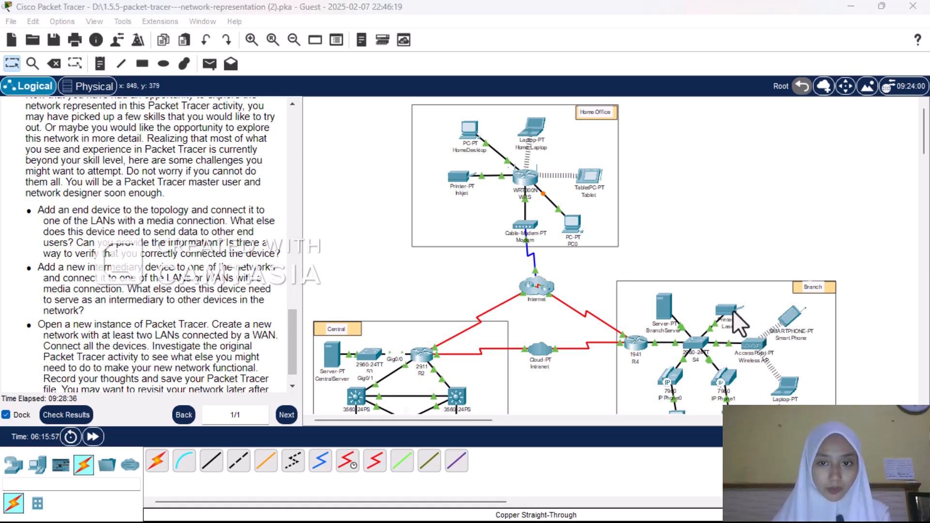
# Examine PC0's IP configuration for its FastEthernet0 interface
pyautogui.click(578, 226)
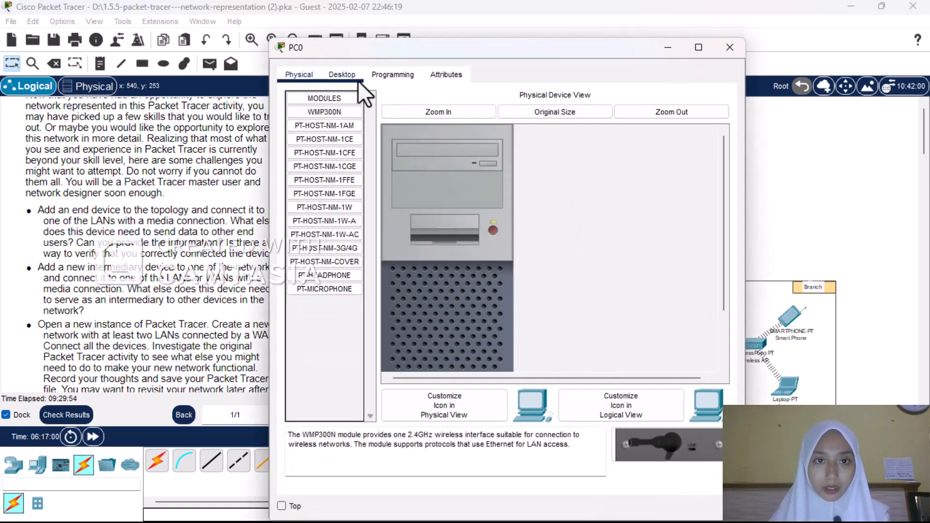
pyautogui.click(345, 78)
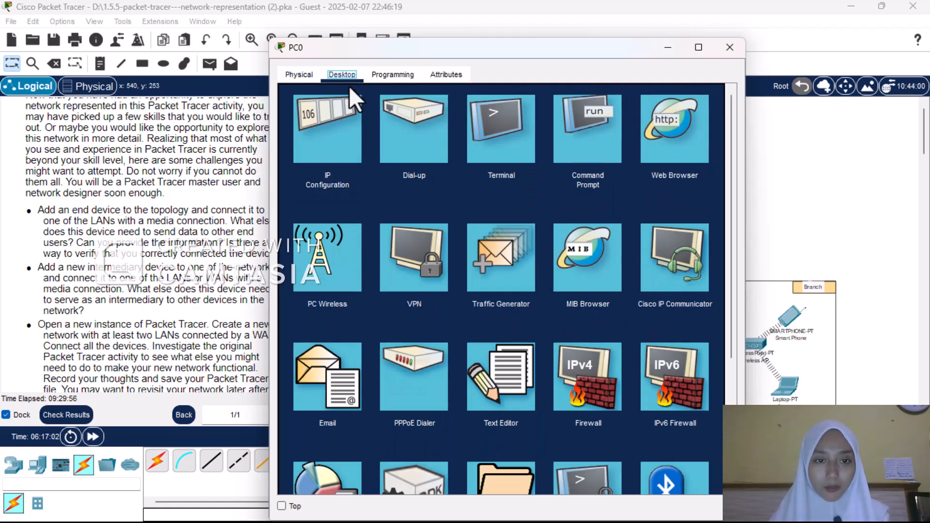
pyautogui.click(336, 135)
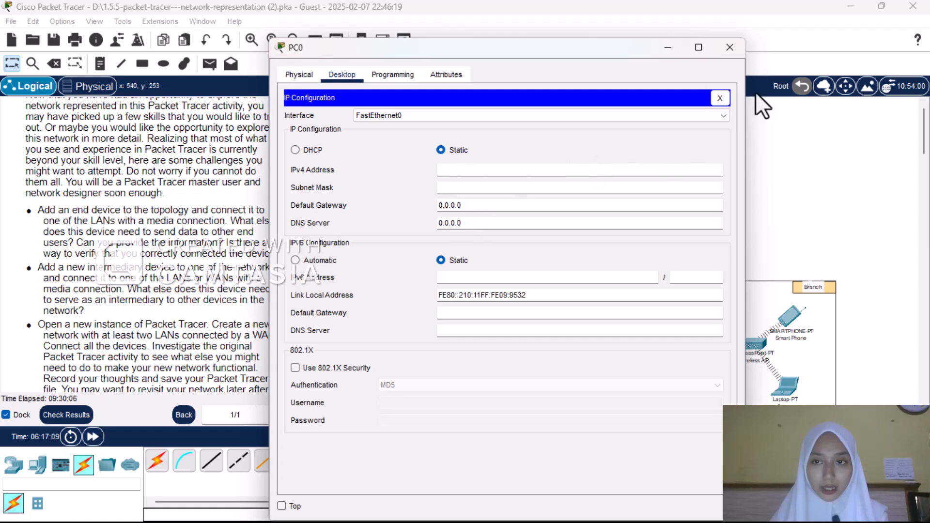
pyautogui.click(662, 51)
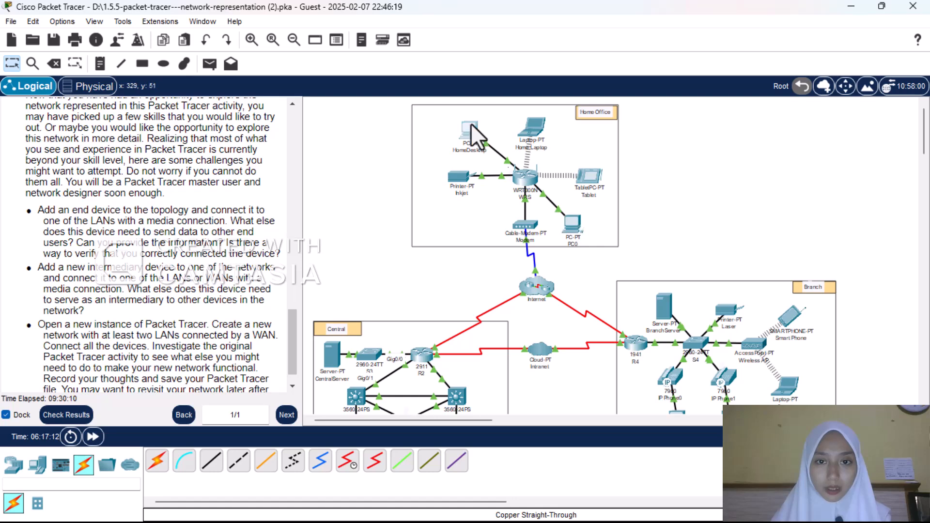
# Check HomeDesktop's IPv4 address, subnet mask, default gateway and DNS server in its IP configuration
pyautogui.click(471, 123)
pyautogui.click(341, 74)
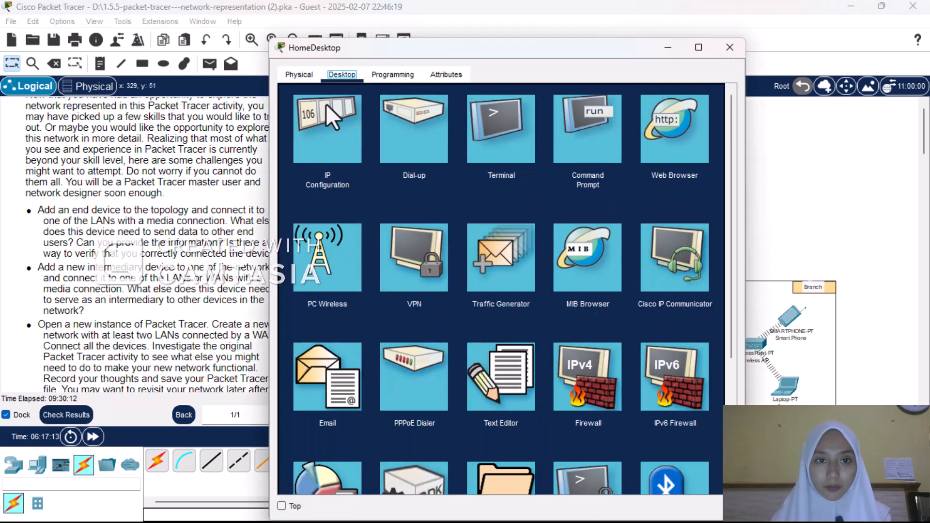
pyautogui.click(326, 104)
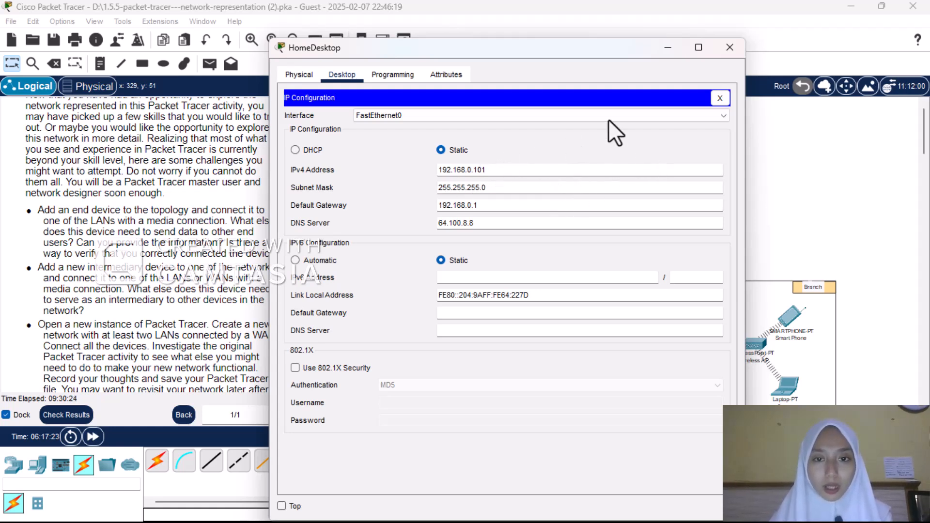
pyautogui.click(736, 53)
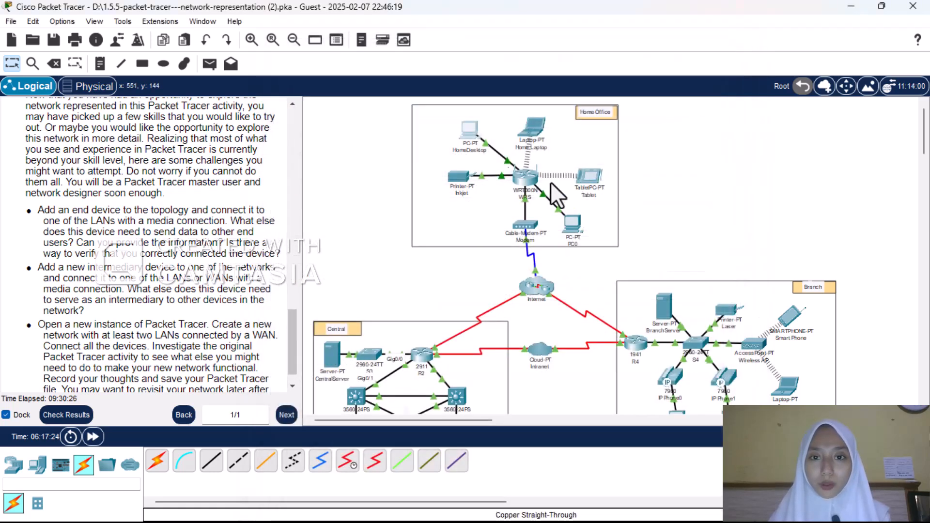
# Set PC0's IPv4 configuration to DHCP so it obtains its address automatically, and close its device window
pyautogui.click(571, 218)
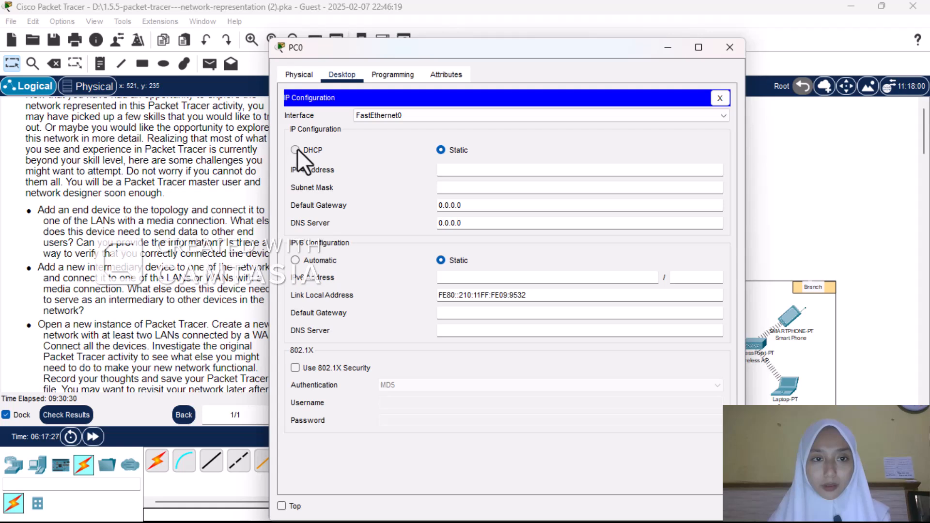
pyautogui.click(296, 150)
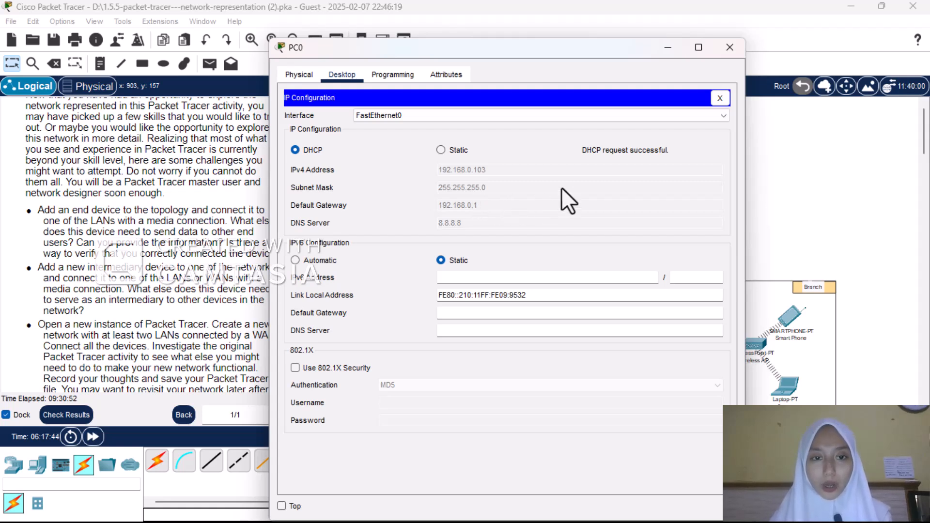
pyautogui.click(738, 50)
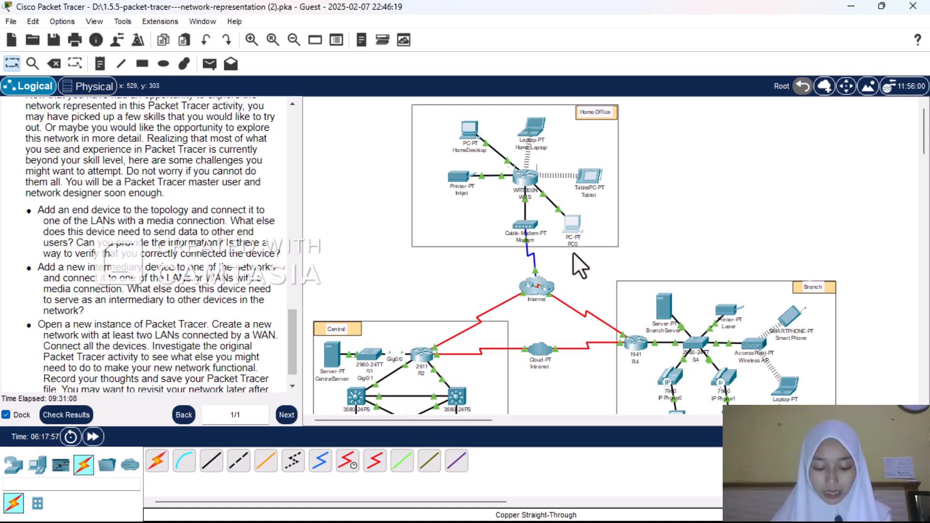
# Ping 192.168.0.103 from PC0's Command Prompt to test connectivity, and close the device window
pyautogui.click(569, 228)
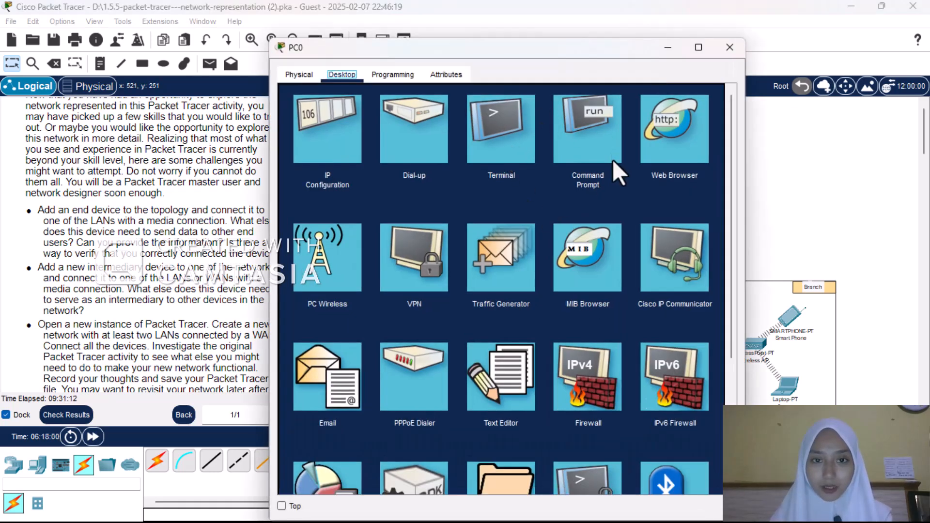
pyautogui.click(607, 138)
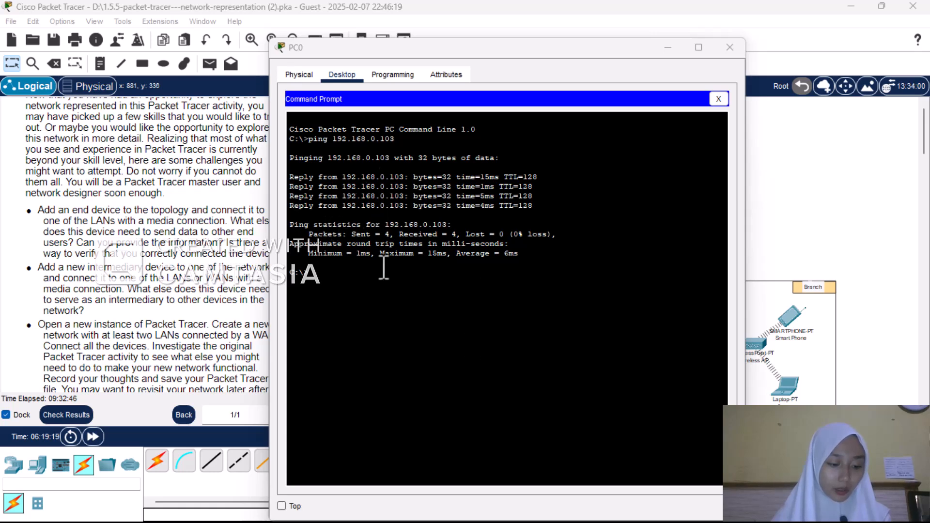
pyautogui.click(738, 317)
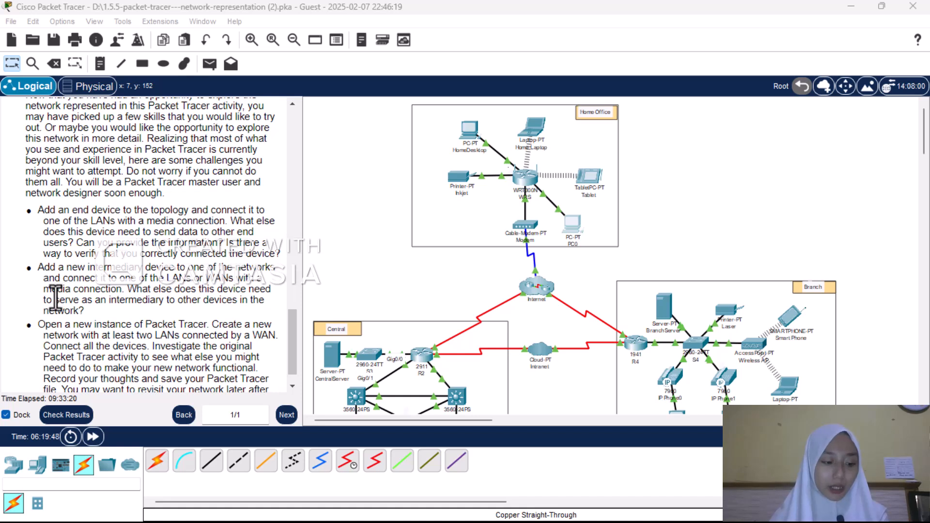
# Highlight the intermediary-device challenge and place a 3560-24PS multilayer switch between the Central and Branch networks
pyautogui.moveTo(37, 267); pyautogui.dragTo(98, 310)
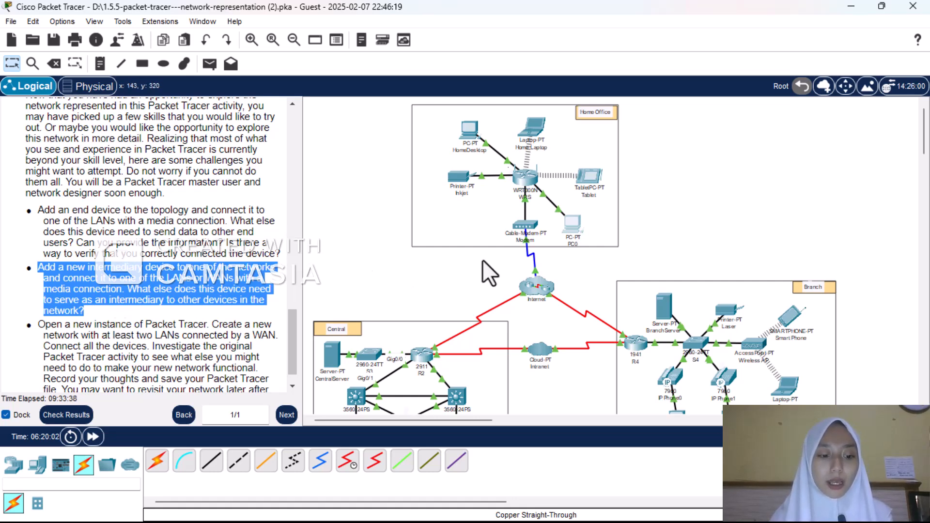
pyautogui.scroll(-2, 528, 310)
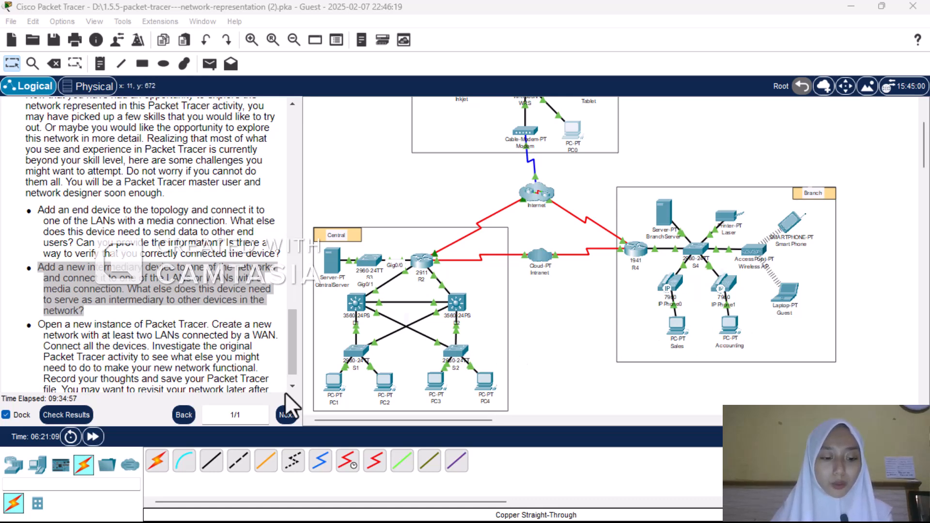
pyautogui.click(8, 468)
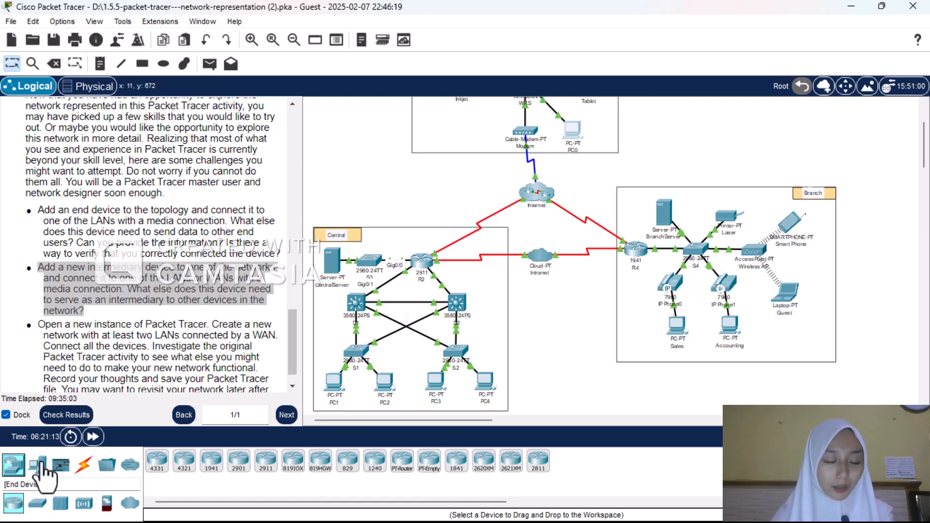
pyautogui.click(83, 464)
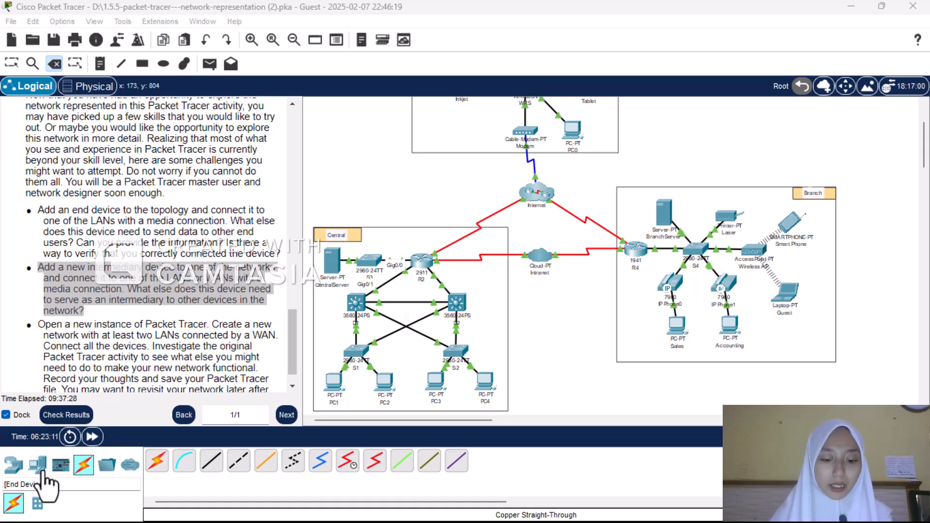
pyautogui.click(42, 469)
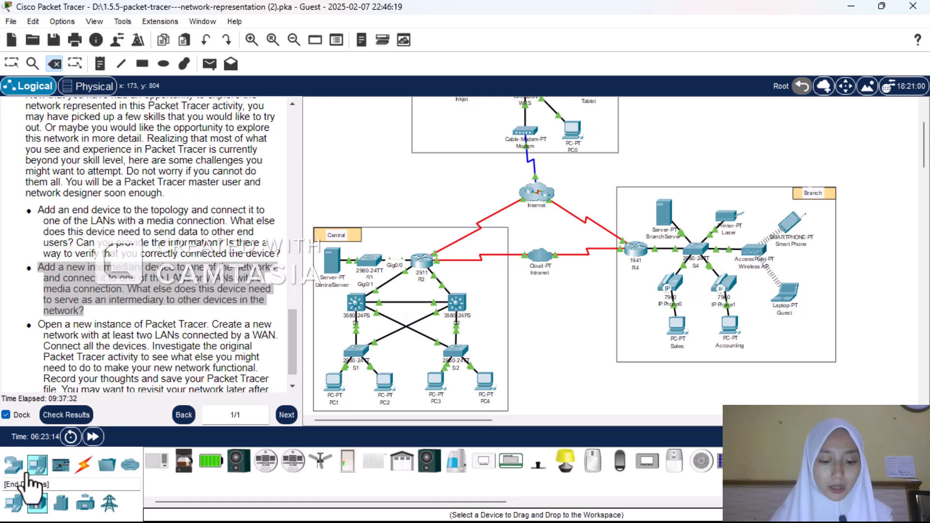
pyautogui.click(13, 464)
pyautogui.click(34, 506)
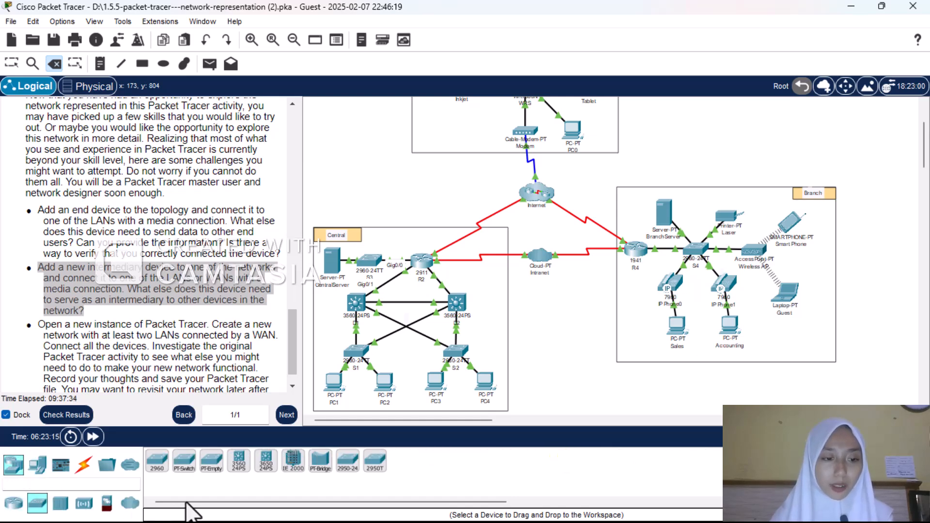
pyautogui.click(242, 471)
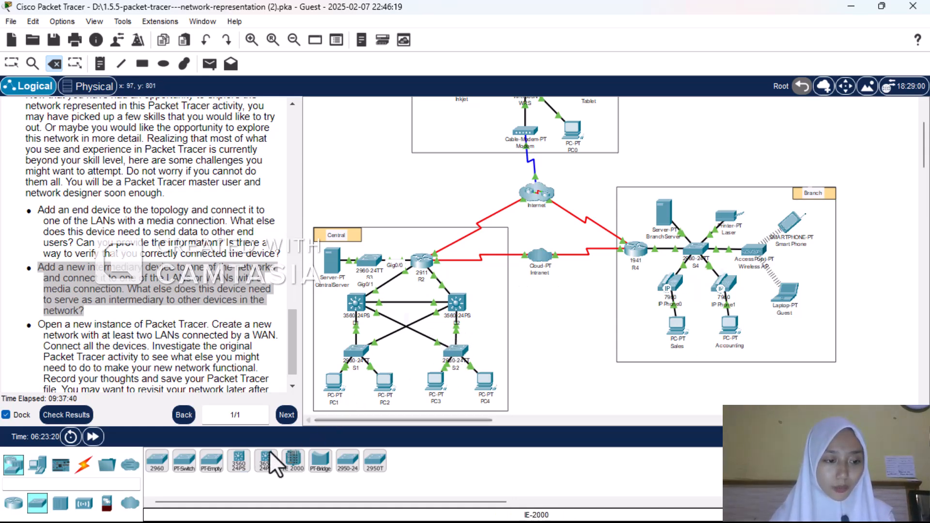
pyautogui.click(240, 465)
pyautogui.click(520, 303)
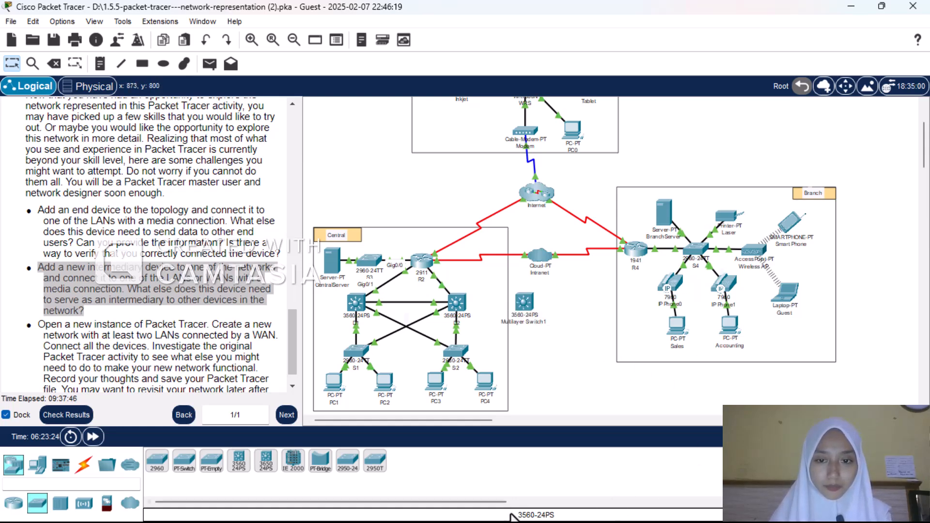
# Connect FastEthernet0/1 of Central's right-hand 3560-24PS switch to FastEthernet0/1 of the new multilayer switch using copper straight-through cable
pyautogui.click(83, 464)
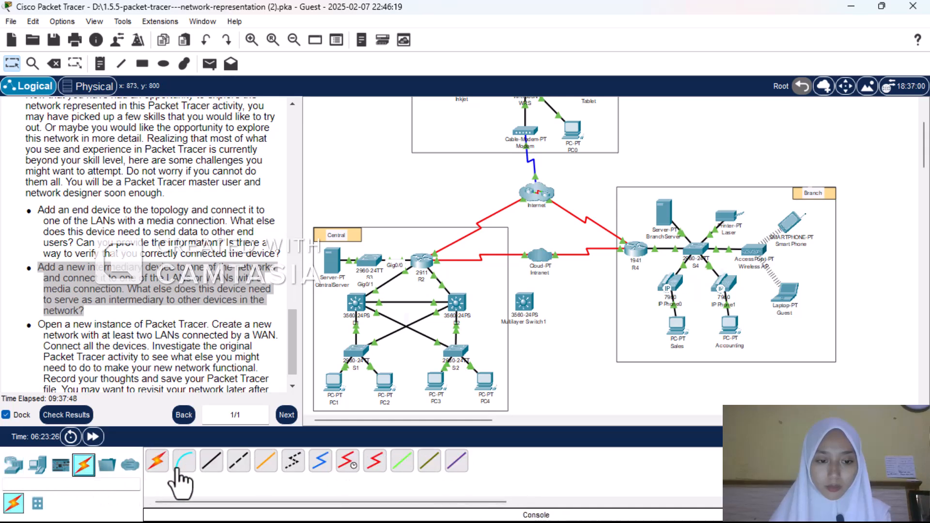
pyautogui.click(213, 476)
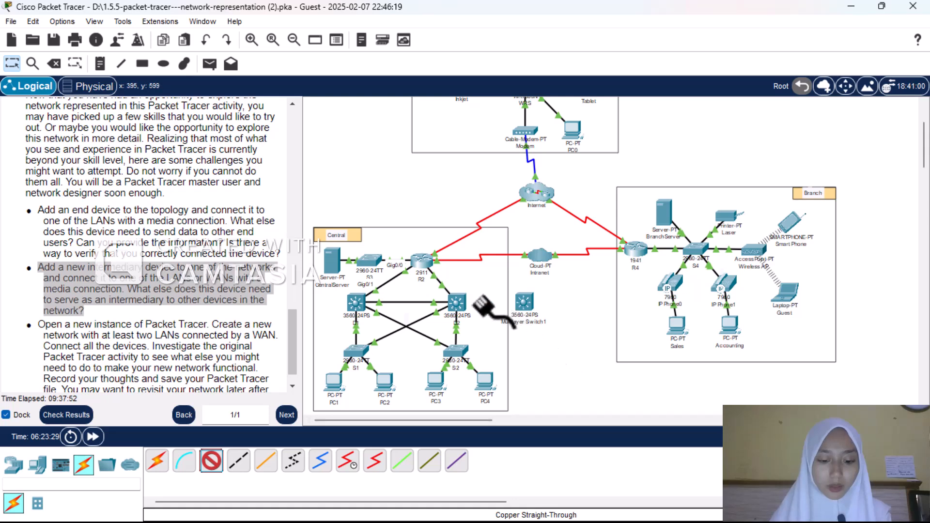
pyautogui.click(459, 303)
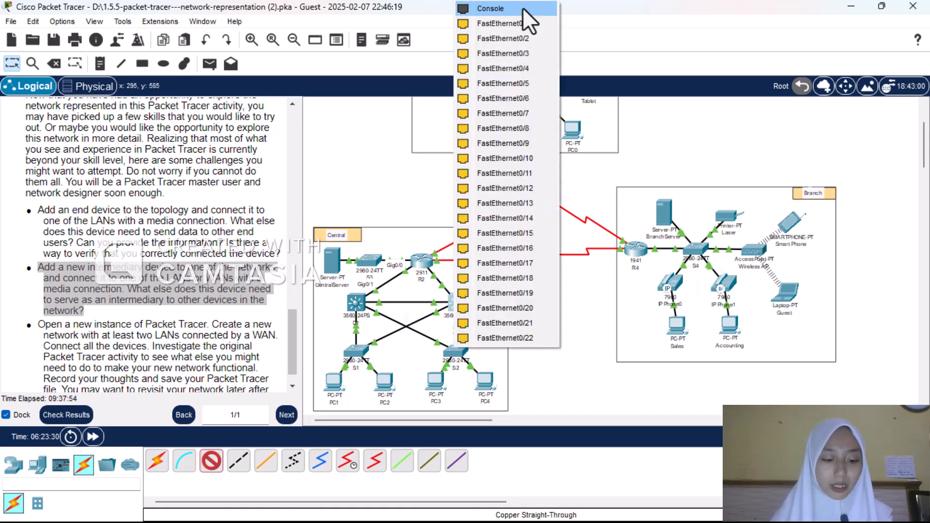
pyautogui.click(517, 22)
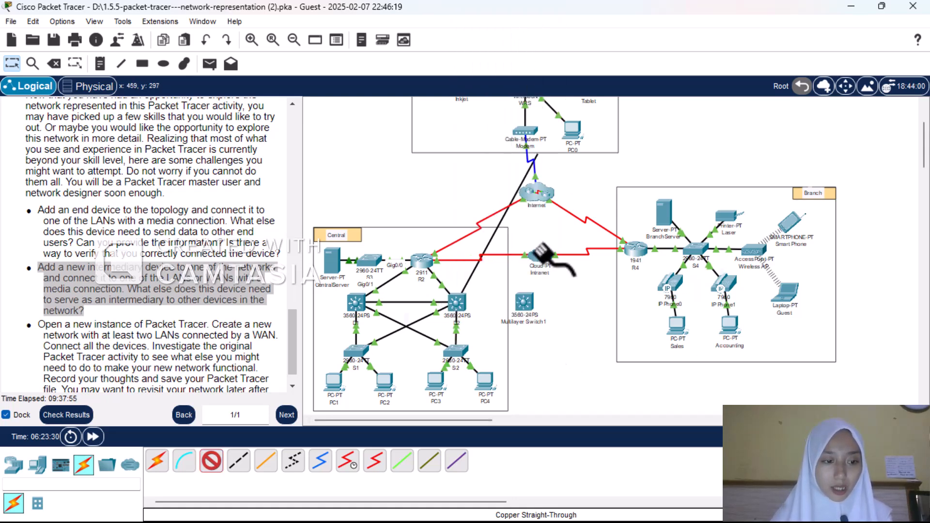
pyautogui.click(521, 298)
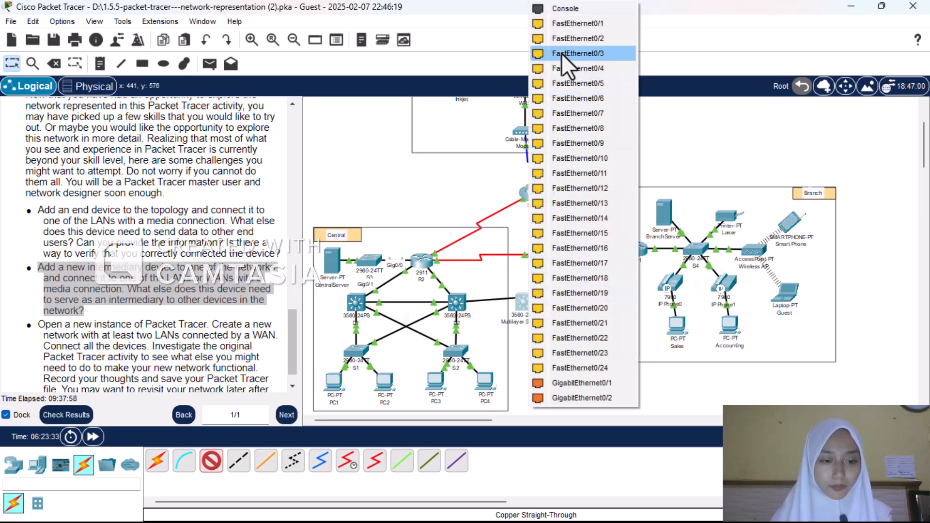
pyautogui.click(573, 23)
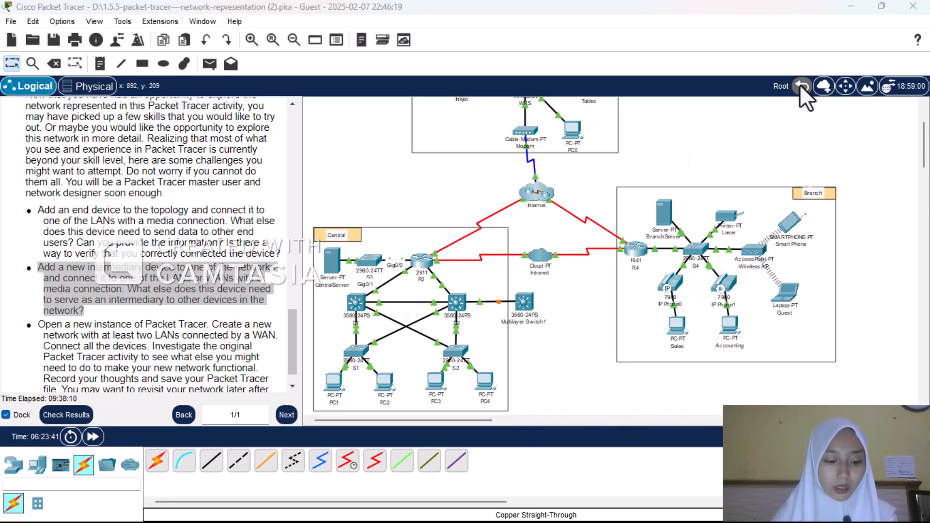
# Read the challenge about building a new network with at least two LANs connected by a WAN, and return to the desktop
pyautogui.scroll(-2, 96, 267)
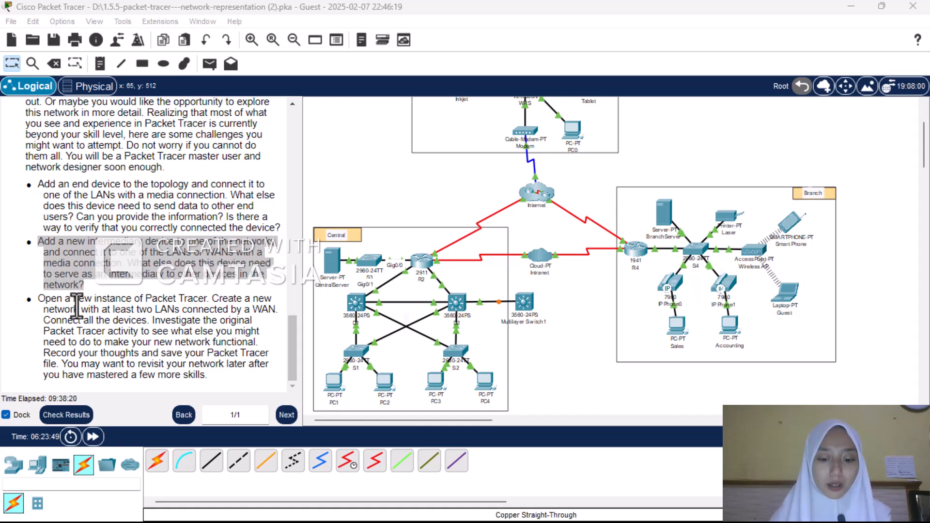
pyautogui.moveTo(39, 300); pyautogui.dragTo(225, 371)
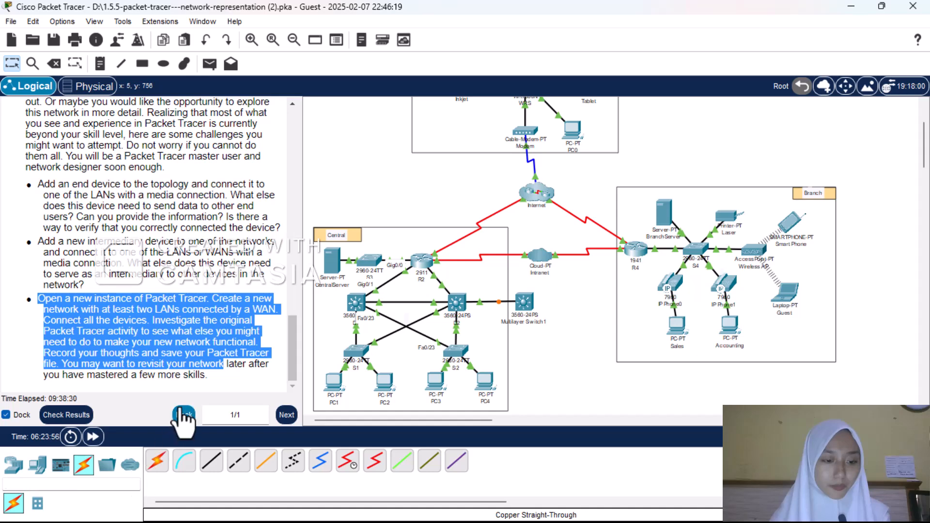
pyautogui.moveTo(210, 374); pyautogui.dragTo(38, 298)
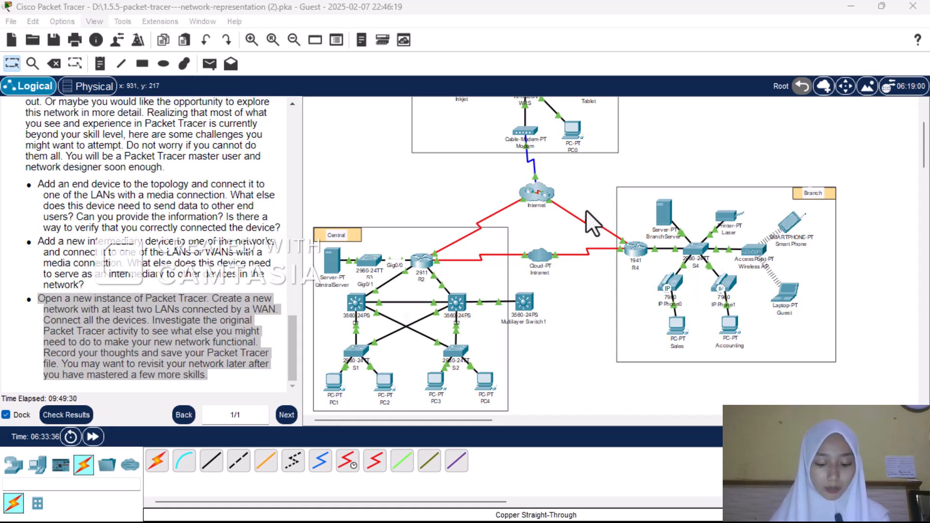
pyautogui.click(856, 11)
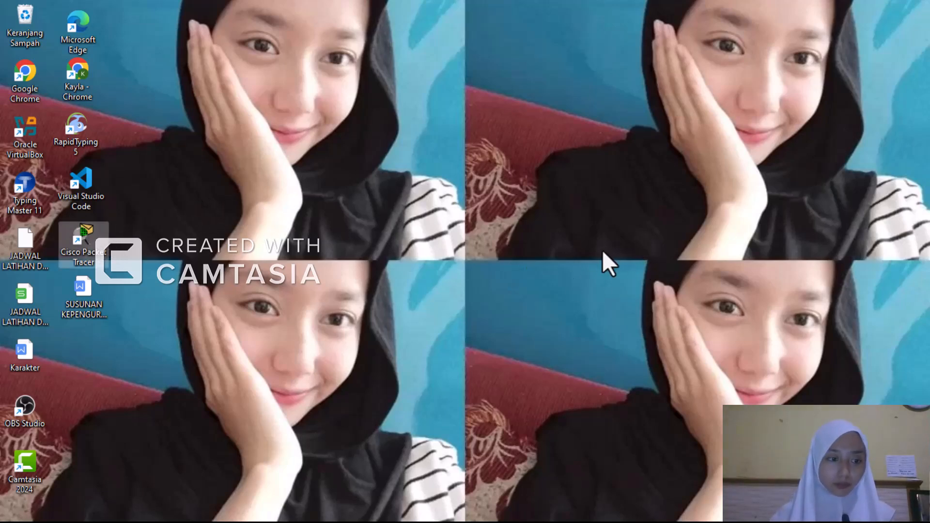
# Open Cisco Packet Tracer and place two PCs, one above the other, on the left side of the blank workspace
pyautogui.doubleClick(77, 244)
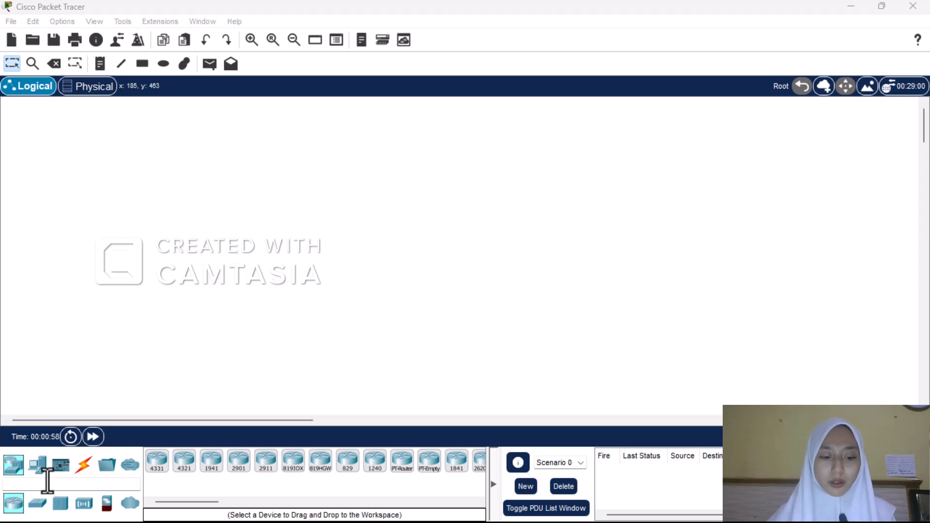
pyautogui.click(37, 465)
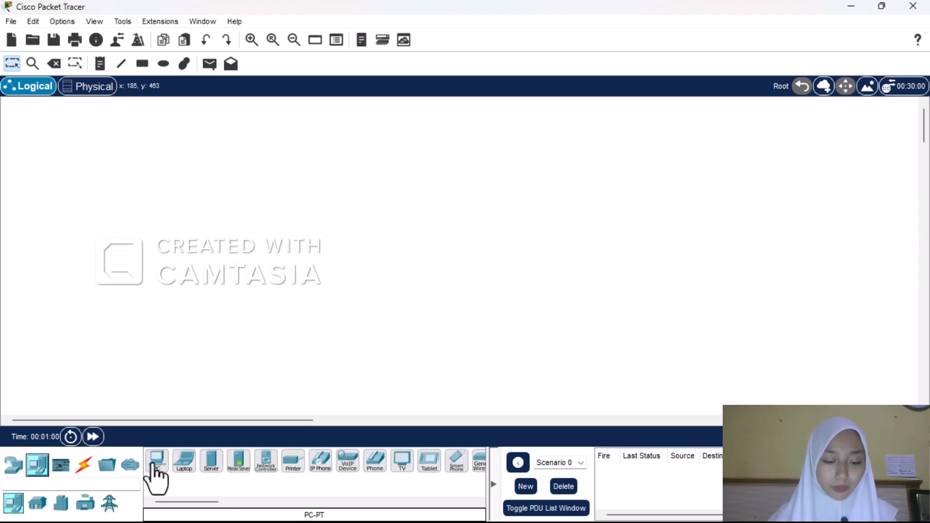
pyautogui.click(155, 464)
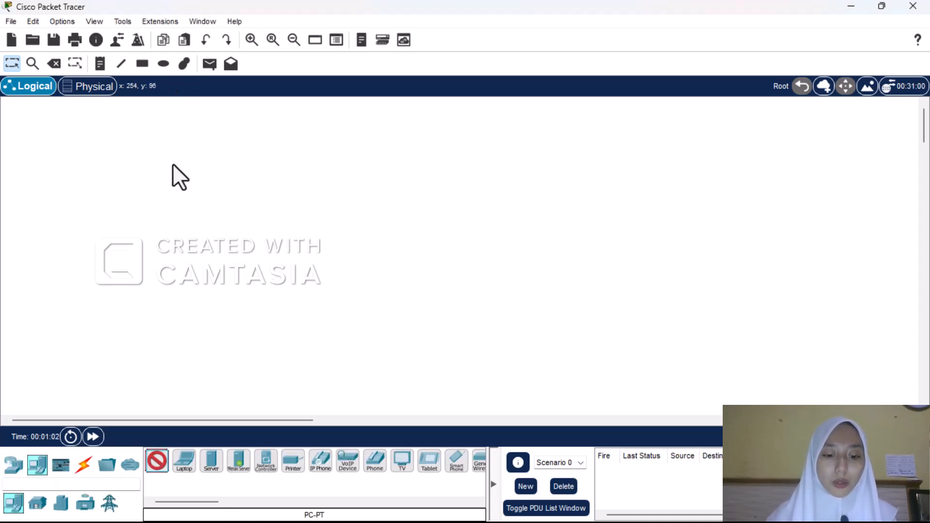
pyautogui.click(150, 173)
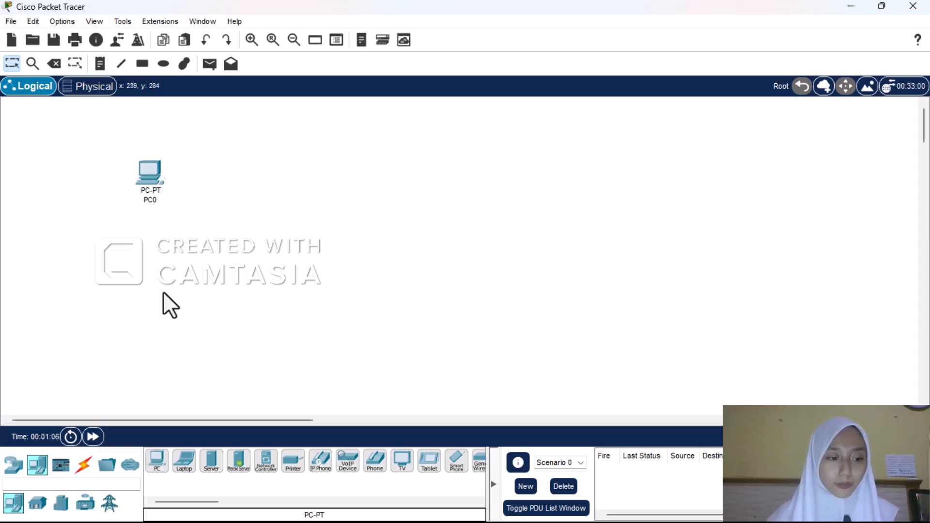
pyautogui.click(157, 462)
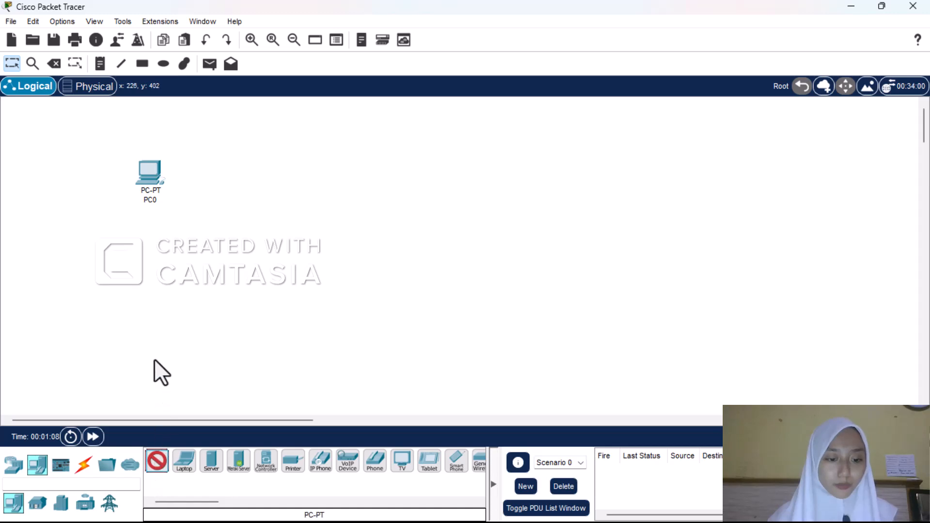
pyautogui.click(142, 301)
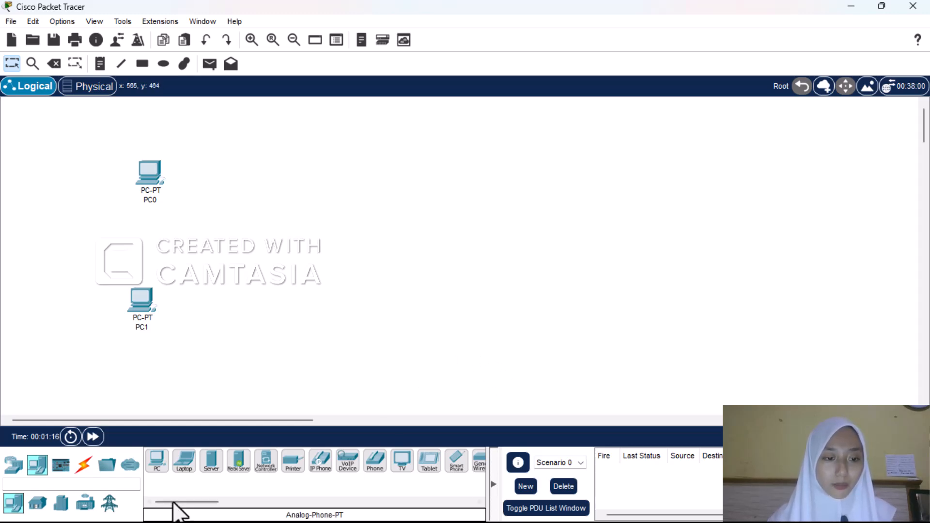
# Place two more PCs, one above the other, on the right side of the workspace
pyautogui.click(153, 466)
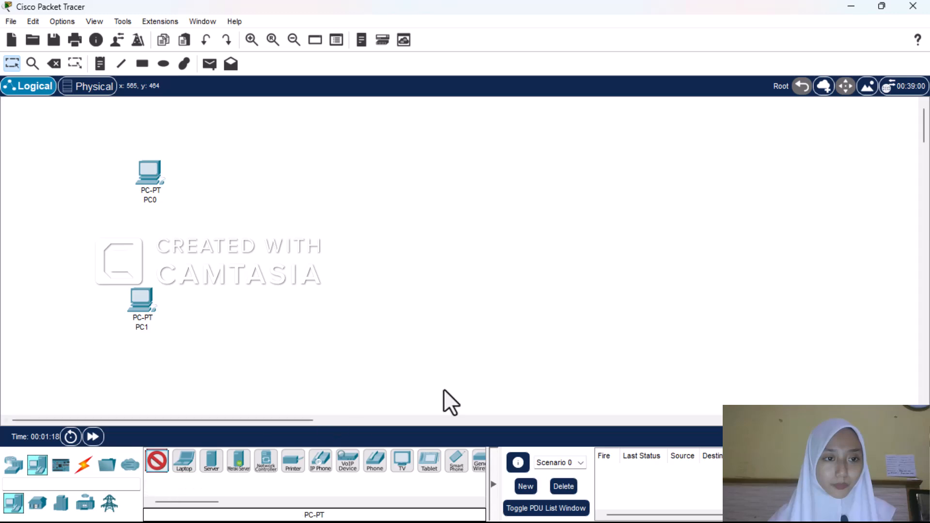
pyautogui.click(548, 171)
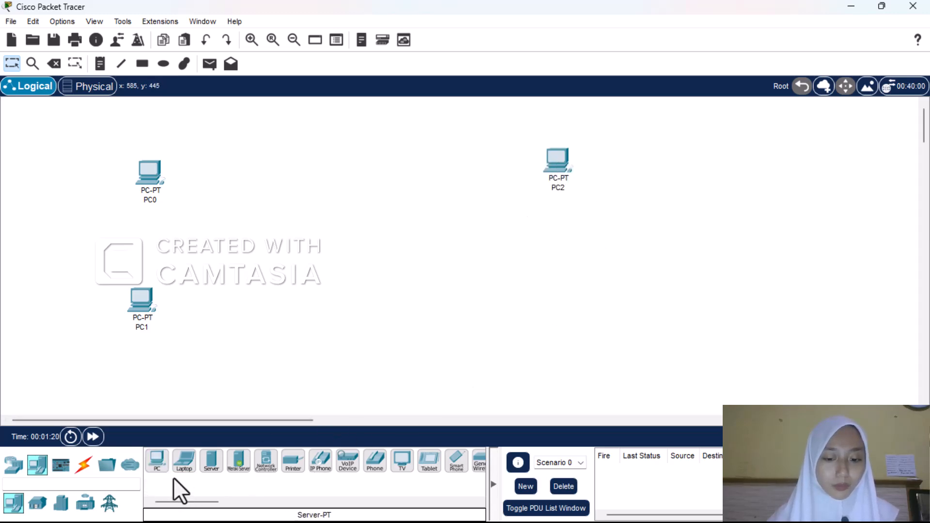
pyautogui.click(158, 464)
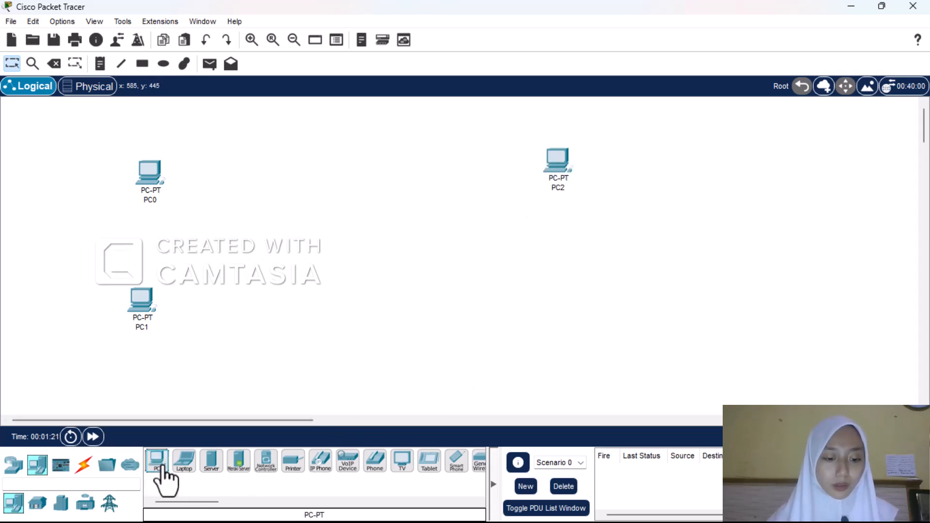
pyautogui.click(560, 295)
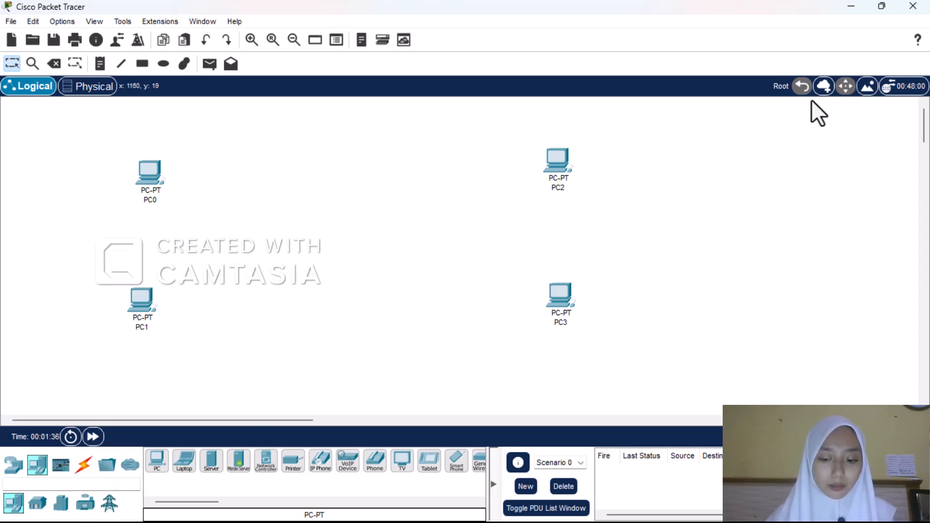
pyautogui.click(13, 466)
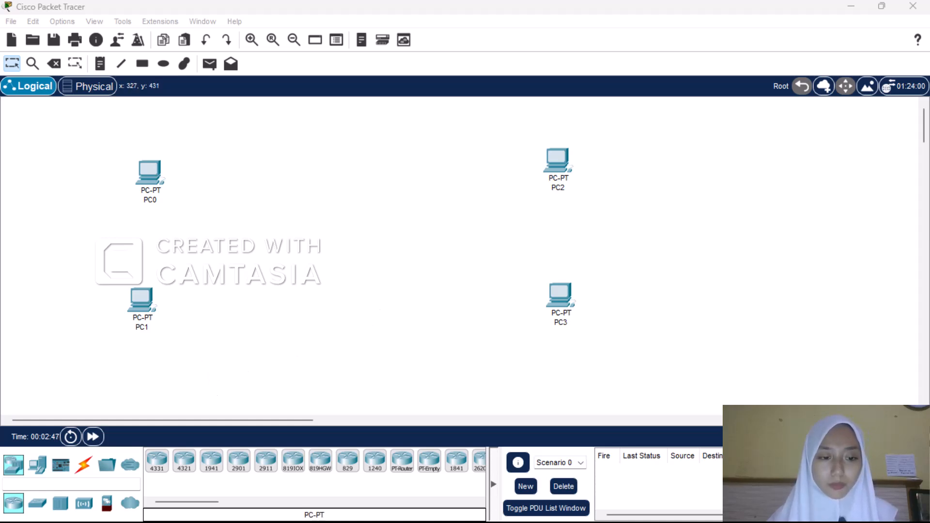
pyautogui.click(37, 465)
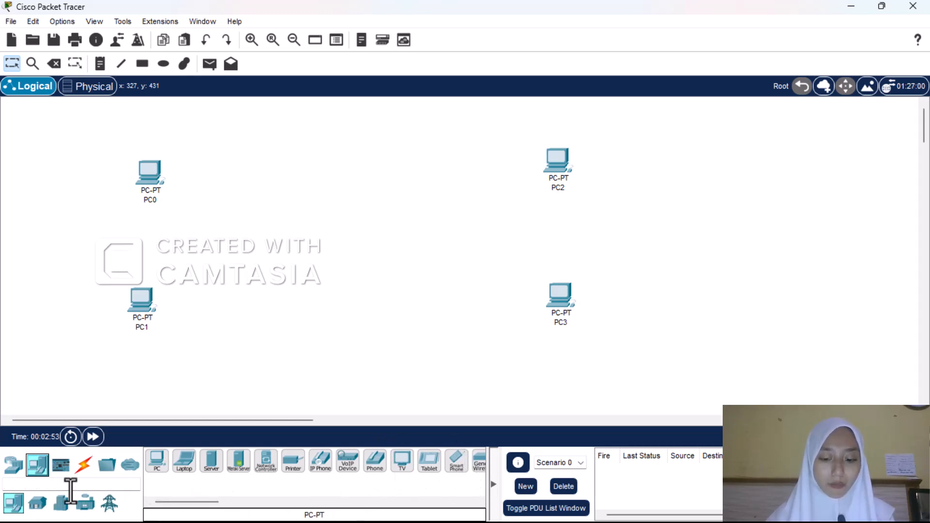
pyautogui.click(43, 510)
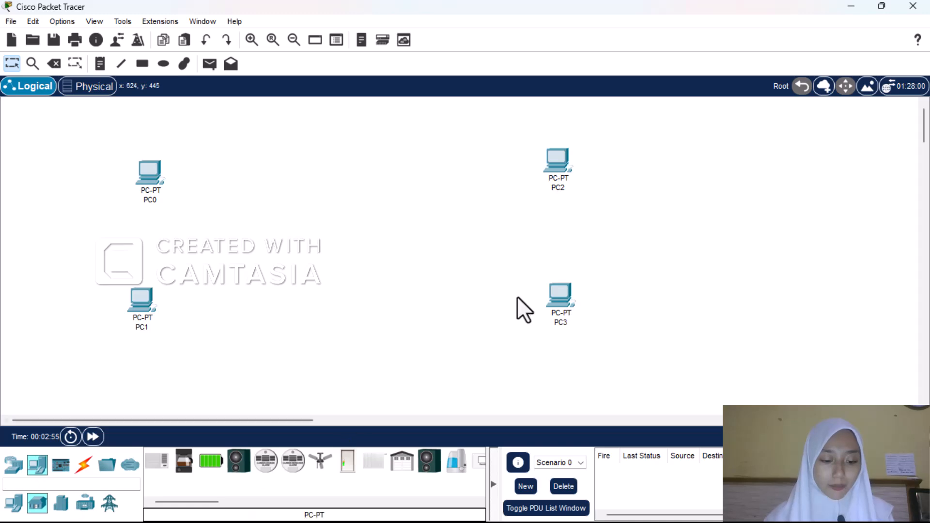
# Place one PT-Hub to the right of PC0 and PC1 and another to the right of PC2 and PC3
pyautogui.click(15, 468)
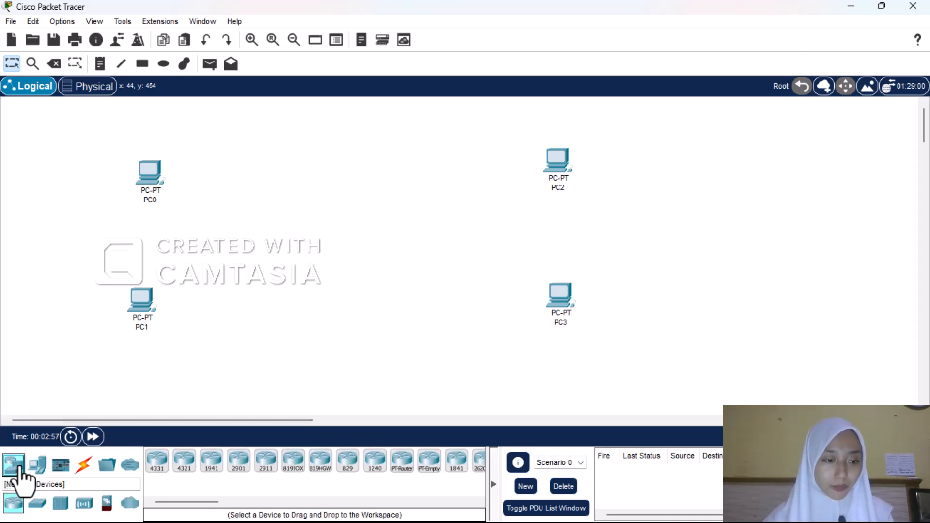
pyautogui.click(61, 504)
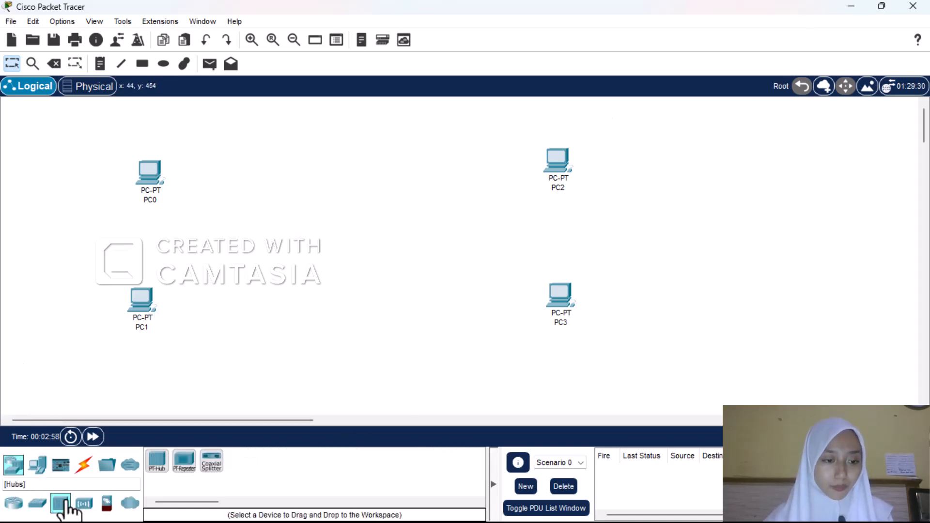
pyautogui.click(156, 466)
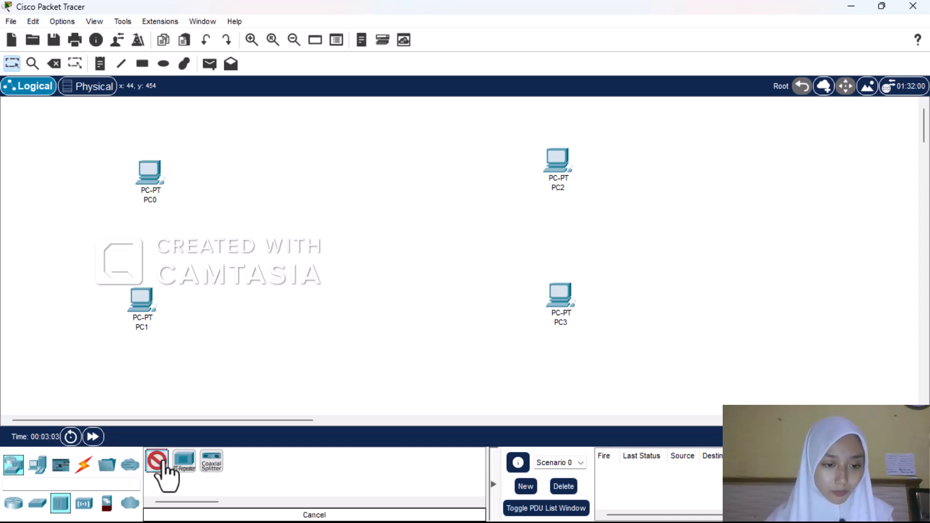
pyautogui.click(246, 262)
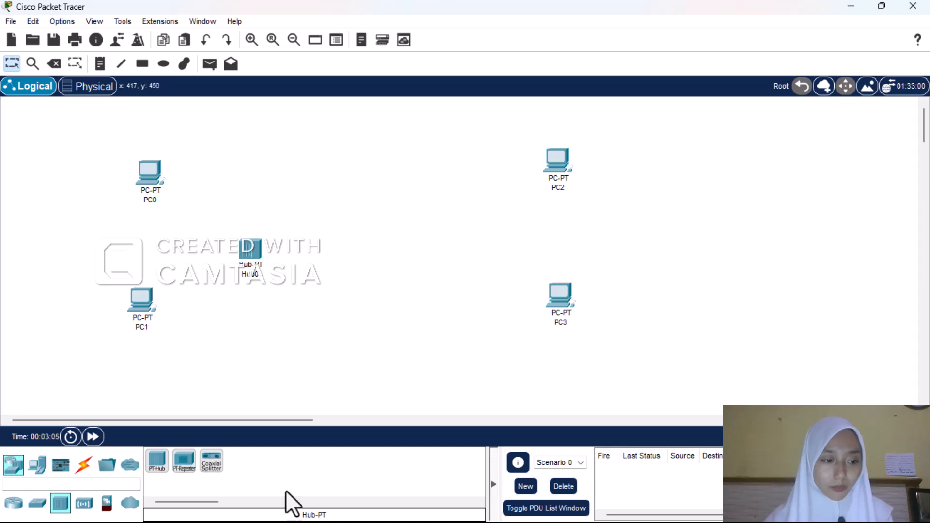
pyautogui.click(156, 466)
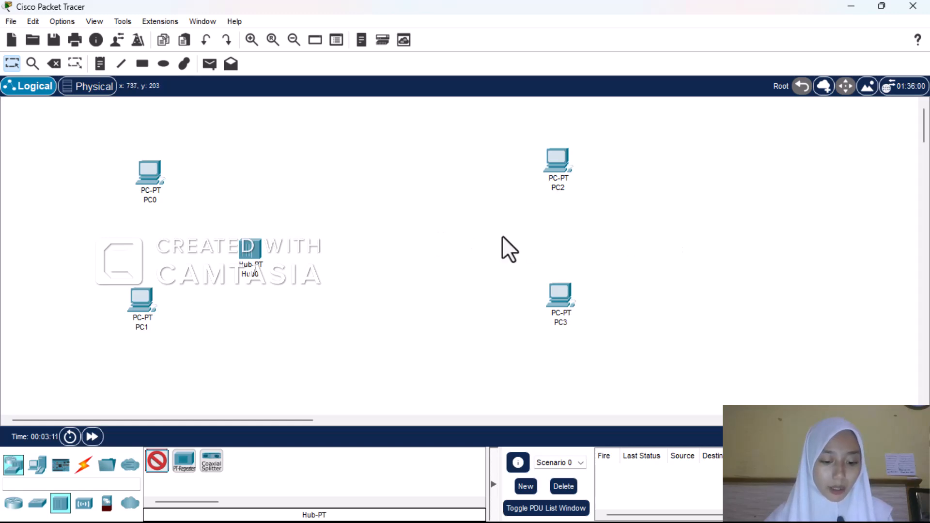
pyautogui.click(658, 237)
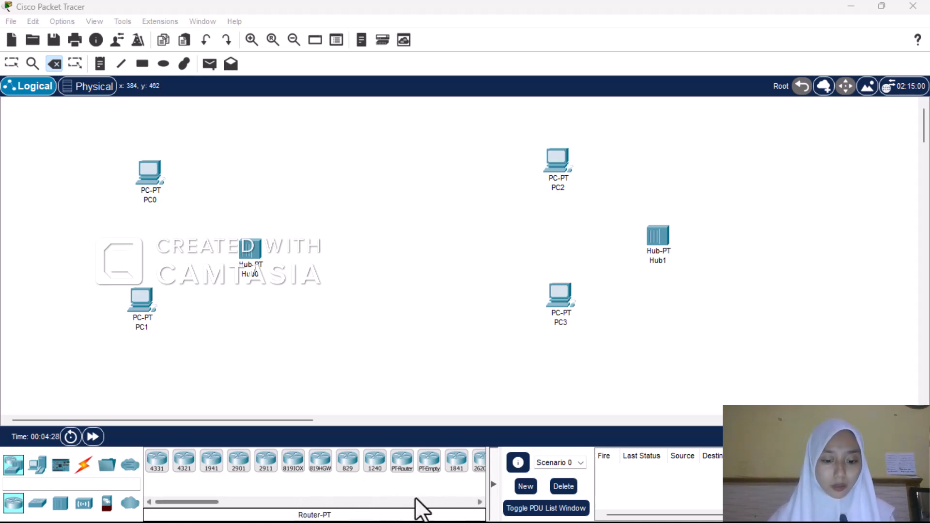
# Place a PT-Router to the right of PC0, and move Hub0 to the left of PC0 and PC1
pyautogui.click(401, 462)
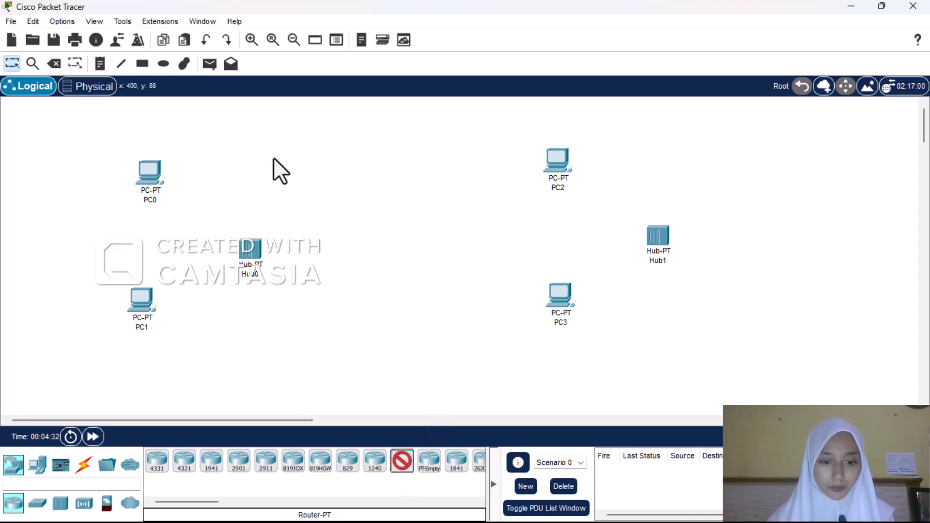
pyautogui.click(290, 155)
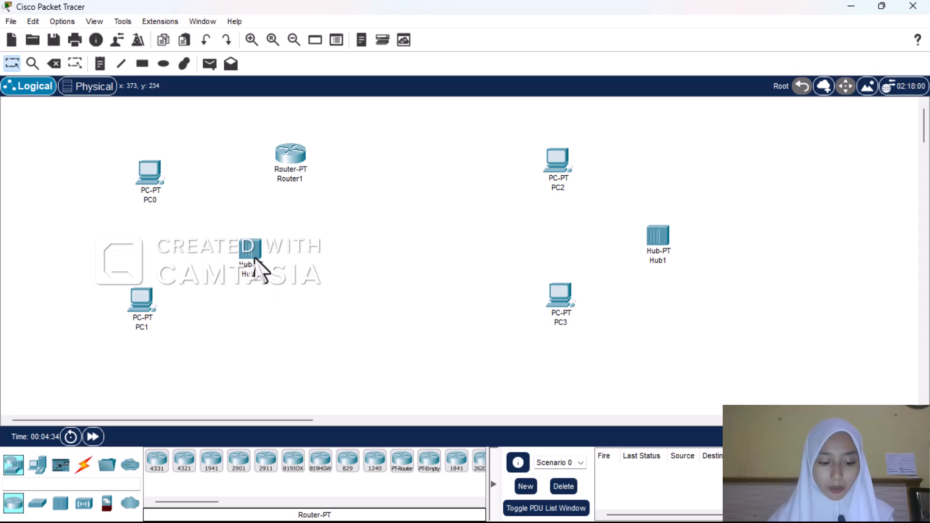
pyautogui.moveTo(255, 258); pyautogui.dragTo(122, 240)
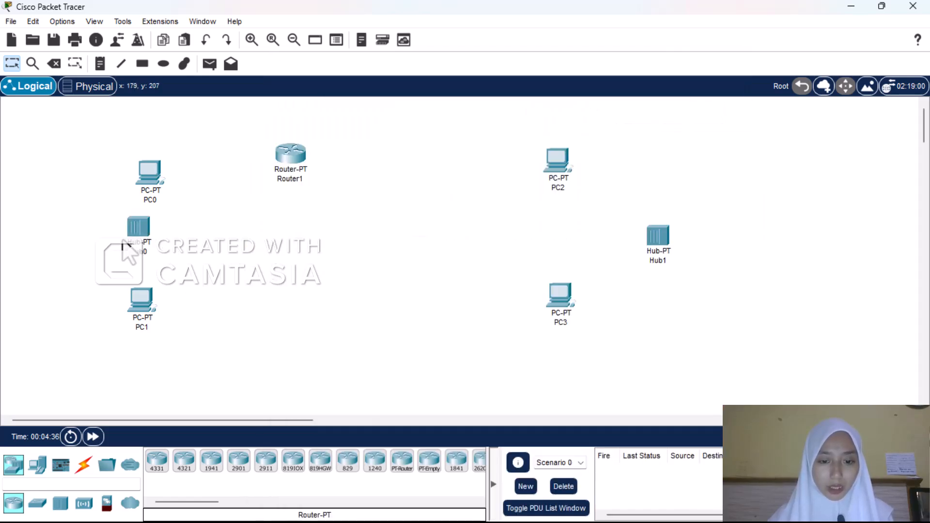
pyautogui.click(142, 247)
pyautogui.click(138, 250)
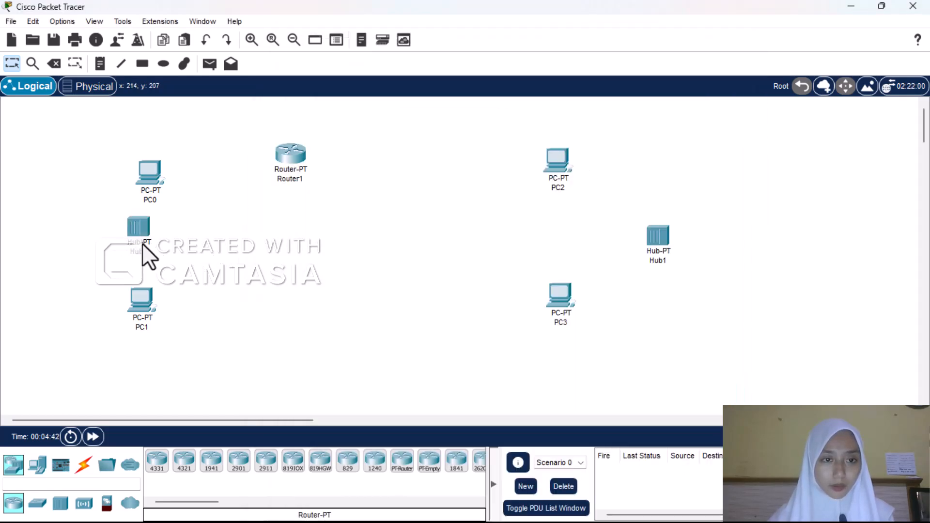
pyautogui.moveTo(141, 253); pyautogui.dragTo(63, 256)
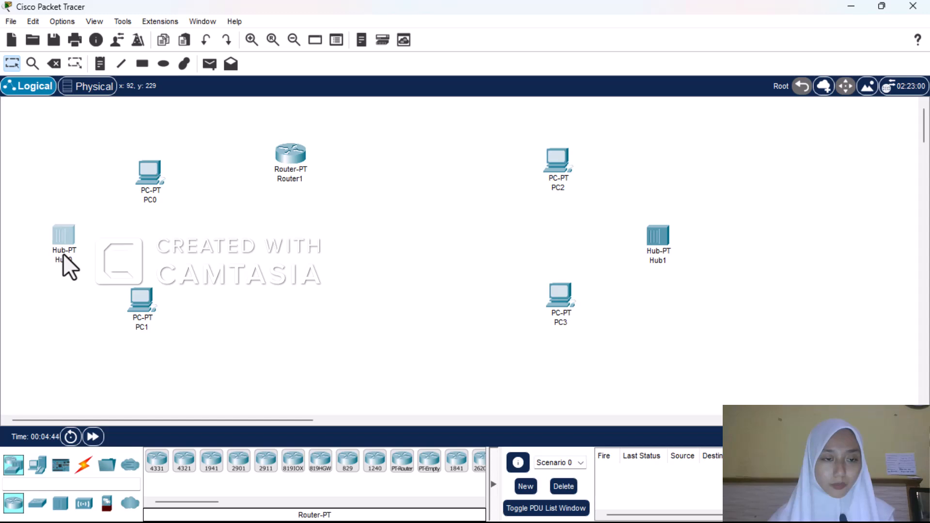
# Place a second PT-Router to the left of PC2, roughly level with the first router
pyautogui.click(402, 465)
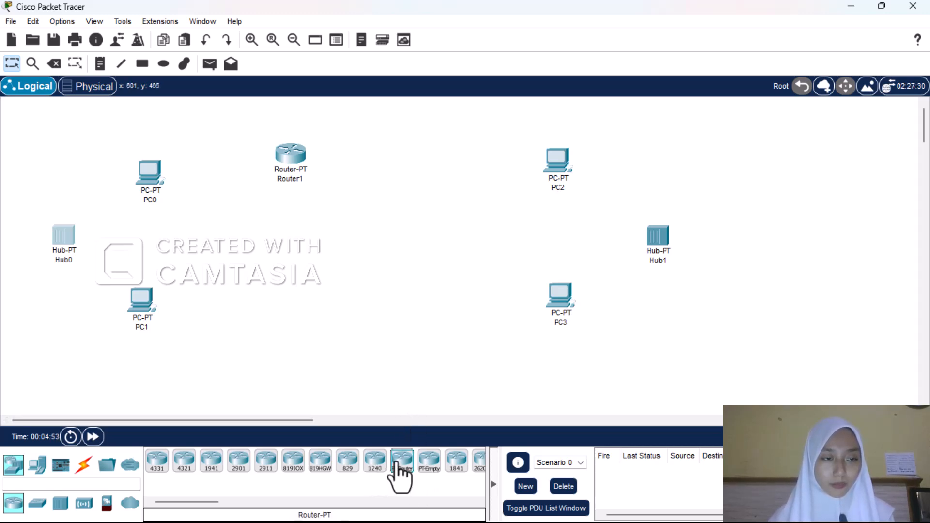
pyautogui.click(461, 163)
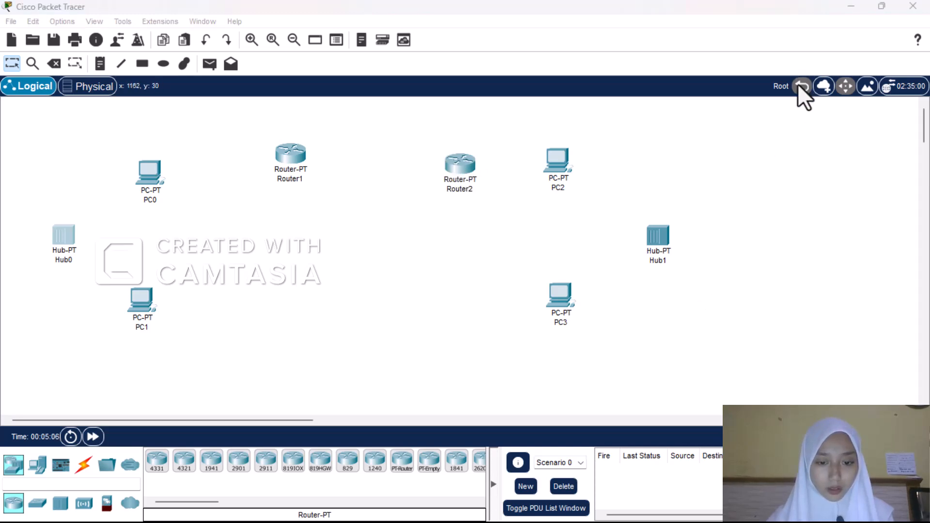
pyautogui.moveTo(461, 187); pyautogui.dragTo(461, 179)
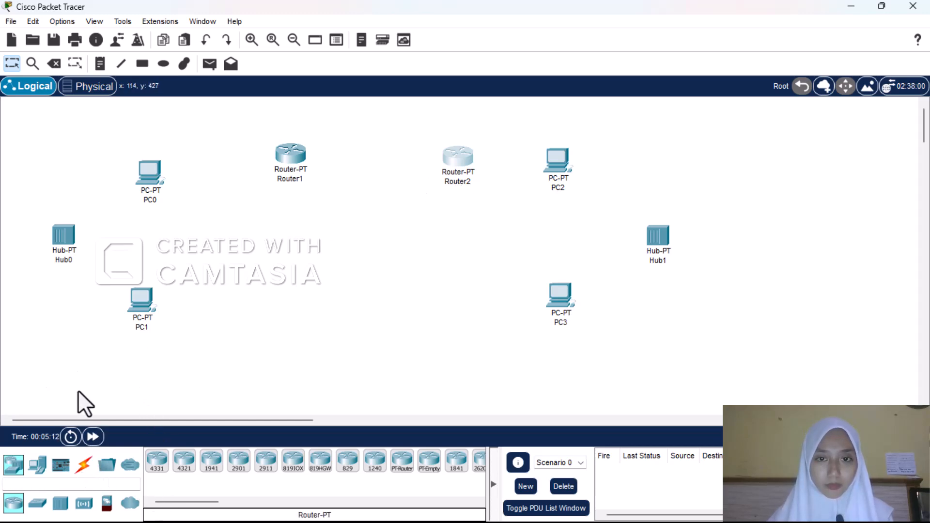
pyautogui.click(83, 464)
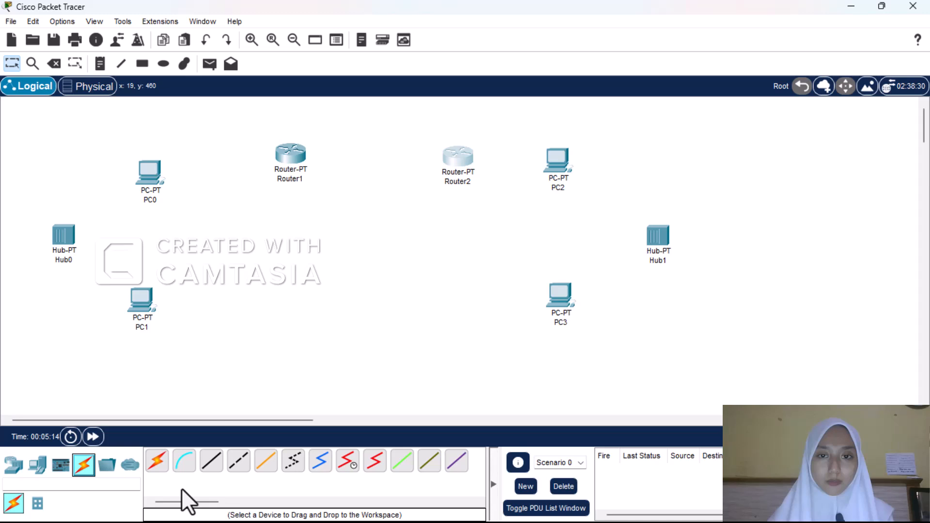
pyautogui.click(212, 472)
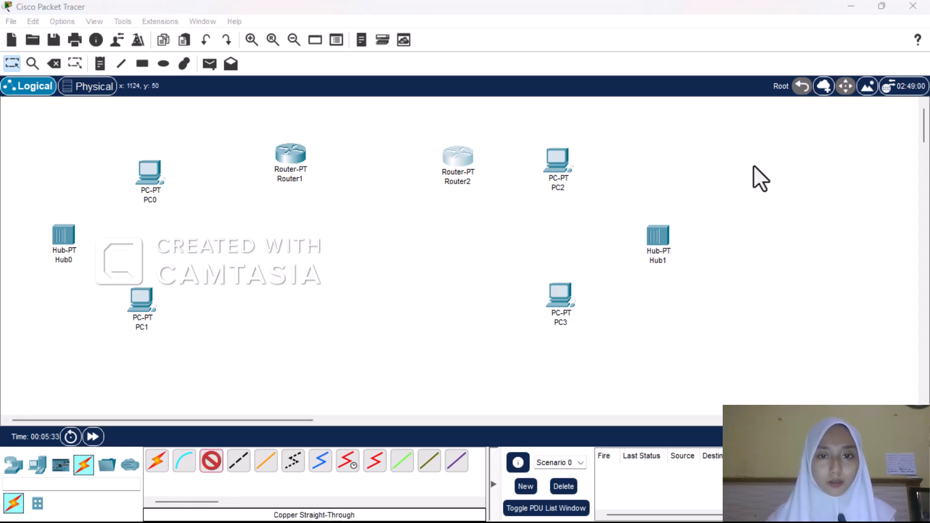
pyautogui.click(206, 466)
# Rearrange the LAN devices so both hubs sit on the inner side of their PC pairs, with PC2 and PC3 farther right
pyautogui.moveTo(56, 234); pyautogui.dragTo(262, 266)
pyautogui.moveTo(654, 266); pyautogui.dragTo(505, 255)
pyautogui.moveTo(555, 165); pyautogui.dragTo(634, 310)
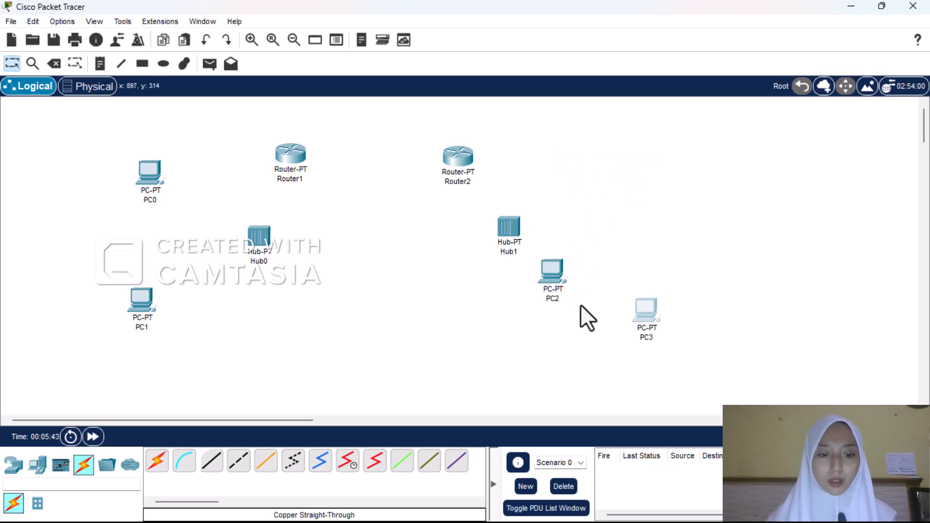
pyautogui.moveTo(562, 296); pyautogui.dragTo(667, 189)
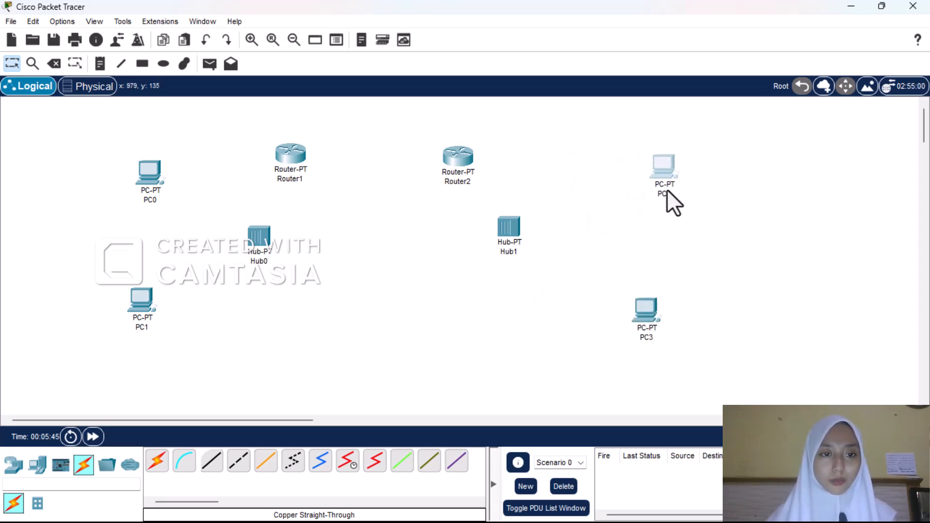
pyautogui.moveTo(650, 321)
pyautogui.mouseDown()
pyautogui.moveTo(646, 333)
pyautogui.moveTo(665, 329)
pyautogui.mouseUp()
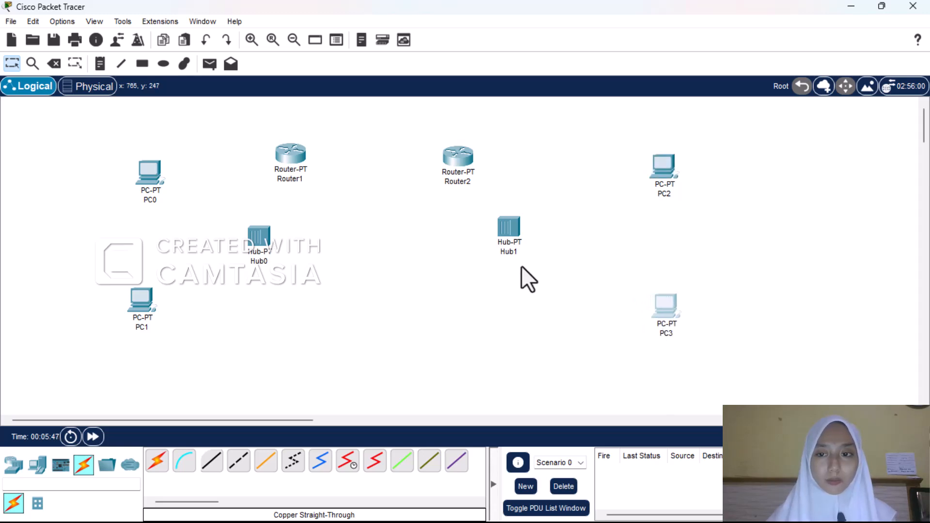
pyautogui.moveTo(513, 248); pyautogui.dragTo(557, 261)
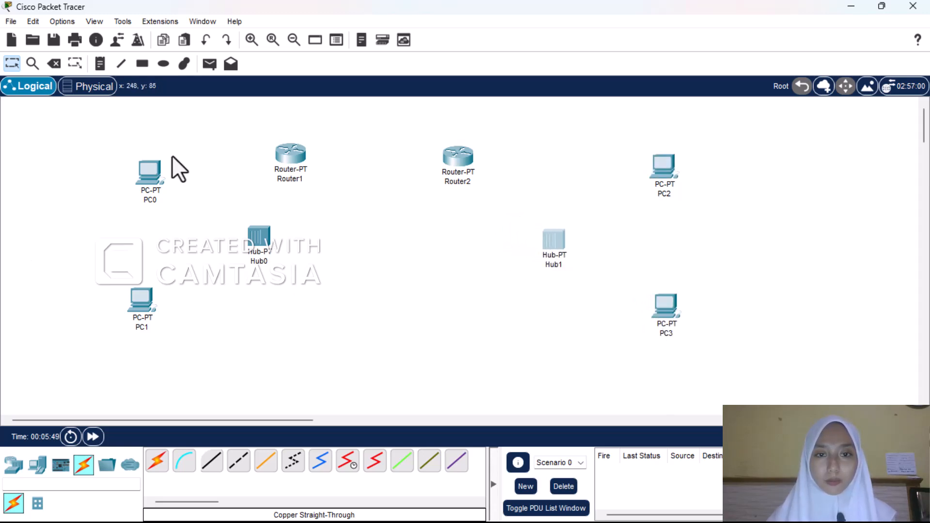
# Move Router1 and Router2 closer together, centred above and between the two hubs
pyautogui.moveTo(464, 170); pyautogui.dragTo(487, 166)
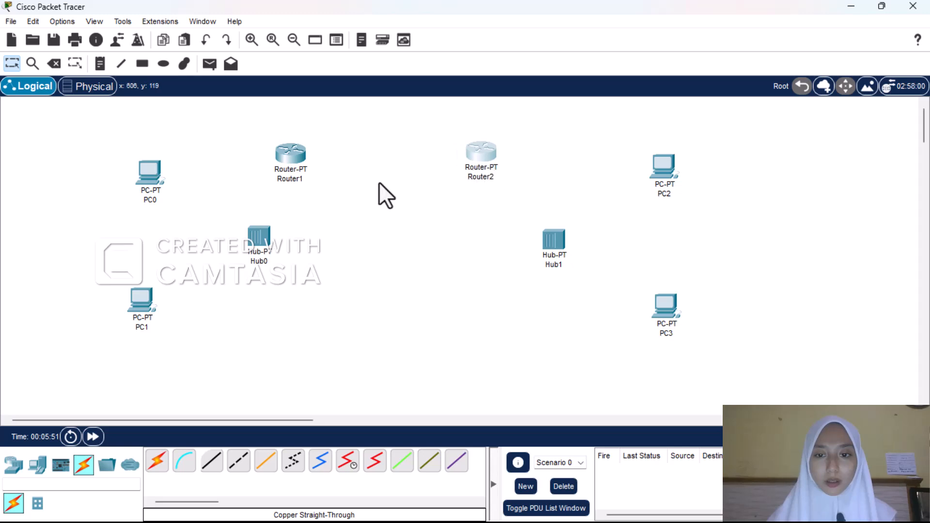
pyautogui.moveTo(277, 159); pyautogui.dragTo(361, 143)
pyautogui.moveTo(482, 165); pyautogui.dragTo(470, 151)
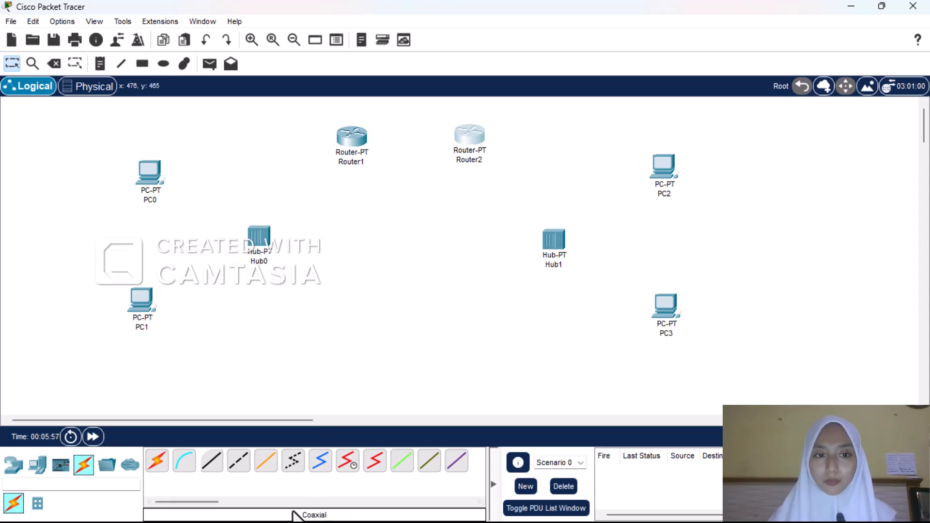
# Connect FastEthernet0 of Hub0 to FastEthernet0/0 of Router1 with a copper straight-through cable
pyautogui.click(213, 461)
pyautogui.click(258, 237)
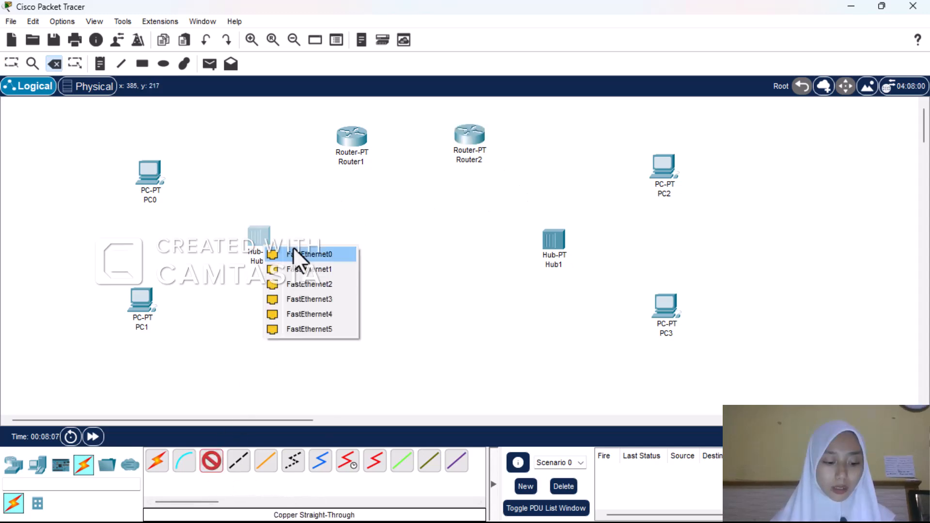
pyautogui.click(313, 253)
pyautogui.click(351, 139)
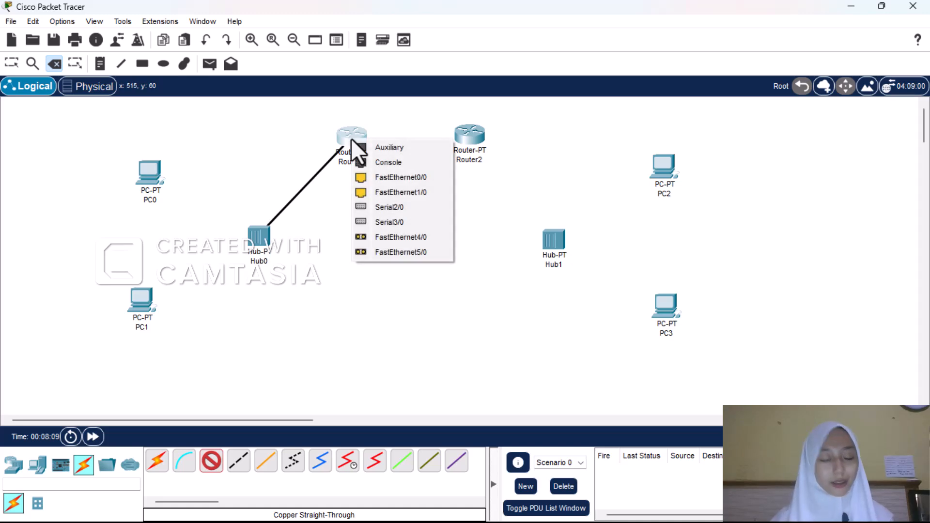
pyautogui.click(397, 177)
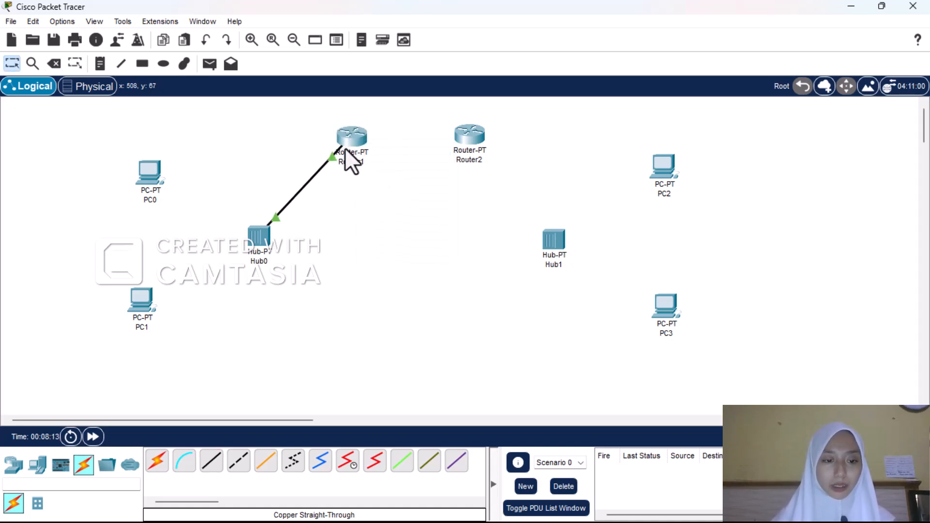
# Delete the cable between Hub0 and Router1
pyautogui.click(54, 63)
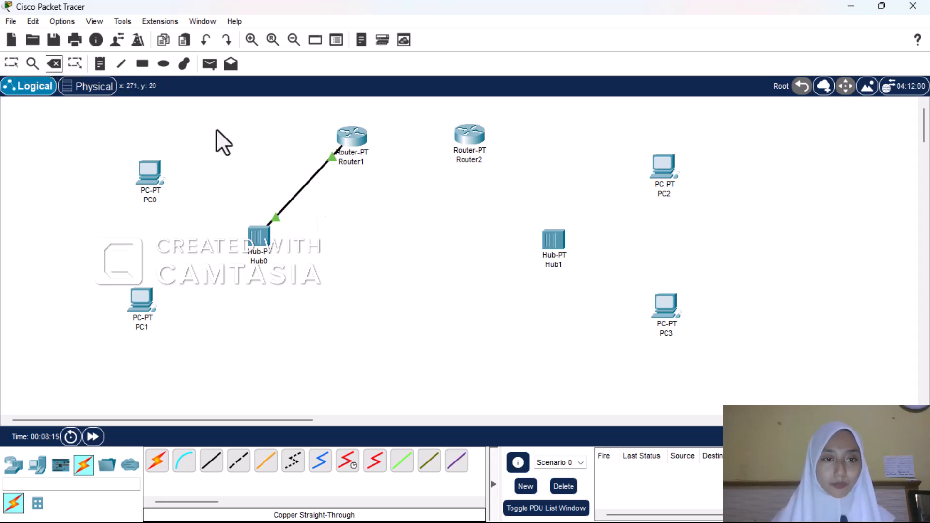
pyautogui.click(314, 181)
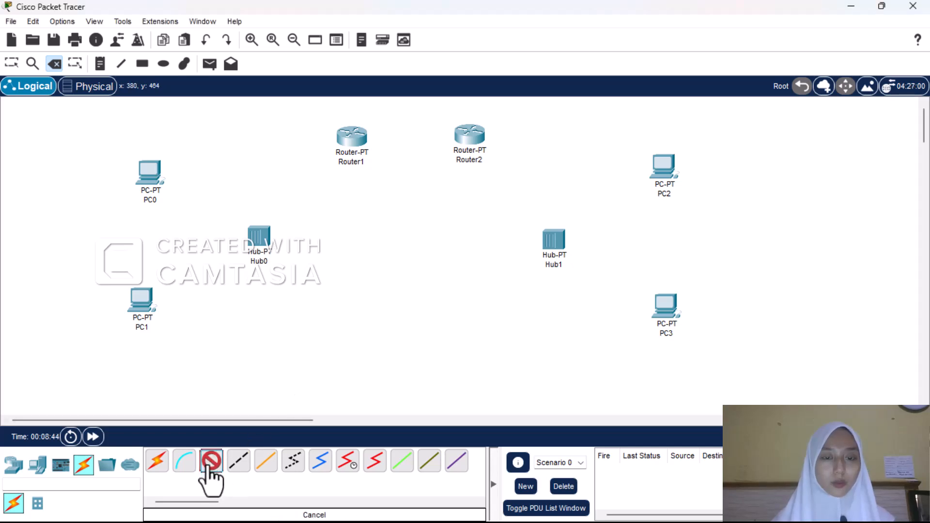
# Run a copper straight-through cable from Router1's FastEthernet0/0 port to Hub0's FastEthernet0 port
pyautogui.click(342, 144)
pyautogui.click(382, 181)
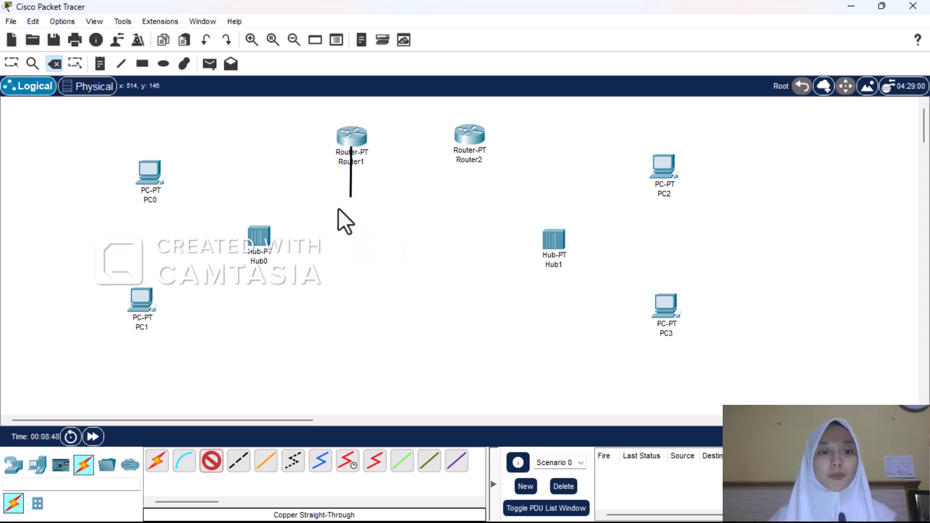
pyautogui.click(255, 241)
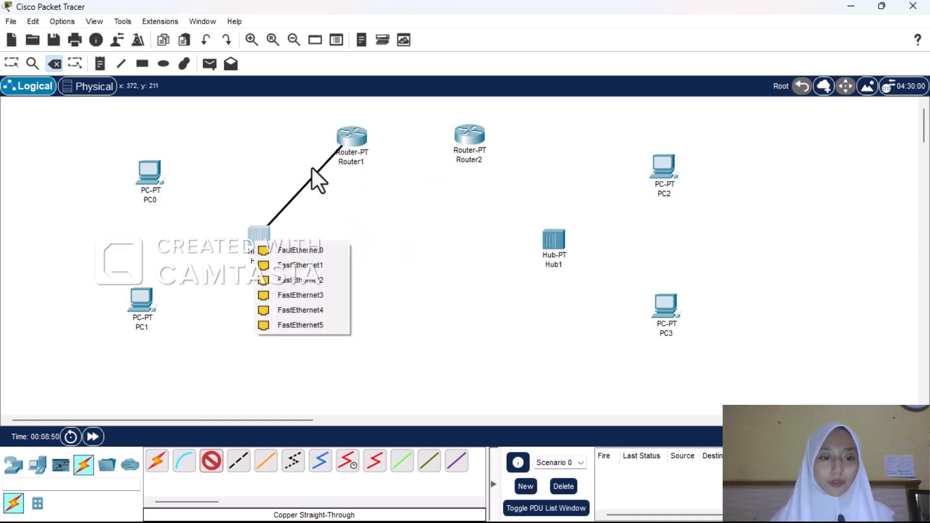
pyautogui.click(301, 252)
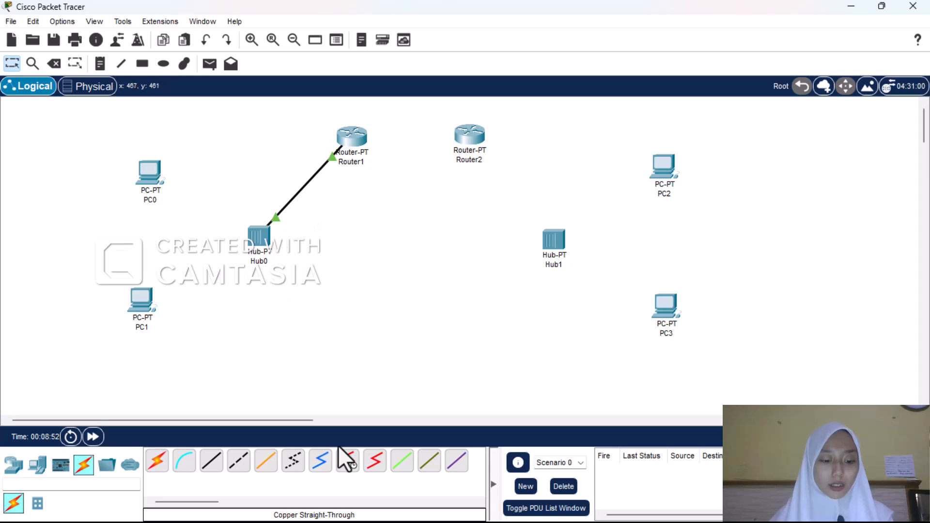
# Connect PC0's FastEthernet0 port to Hub0's FastEthernet1 port with a copper straight-through cable
pyautogui.click(210, 462)
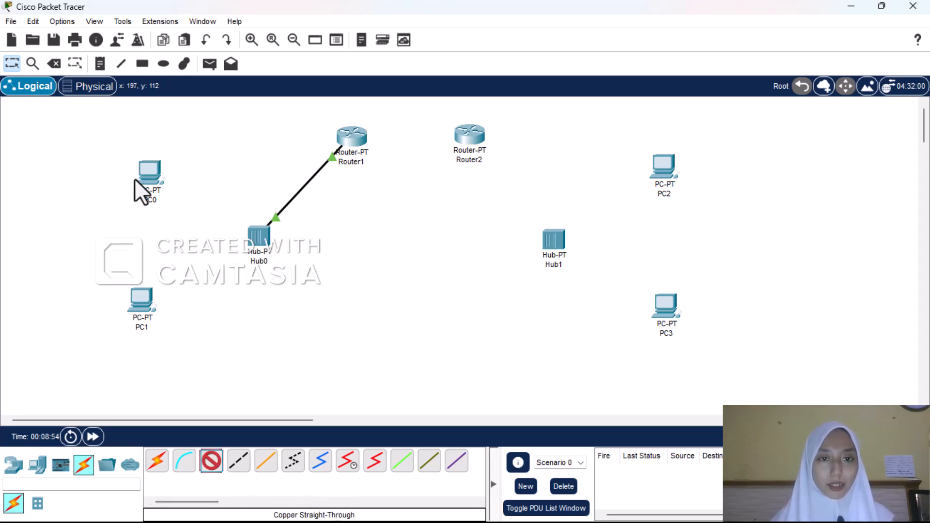
pyautogui.click(147, 176)
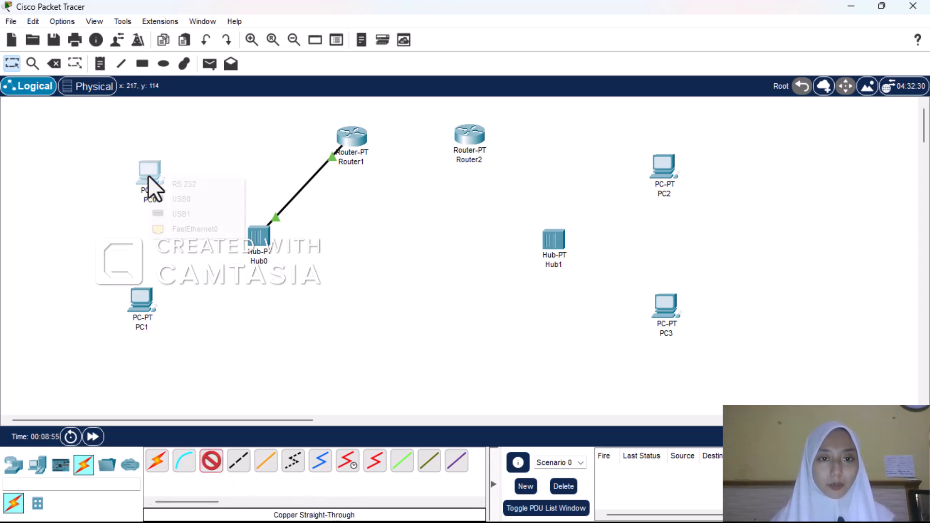
pyautogui.click(209, 230)
pyautogui.click(256, 236)
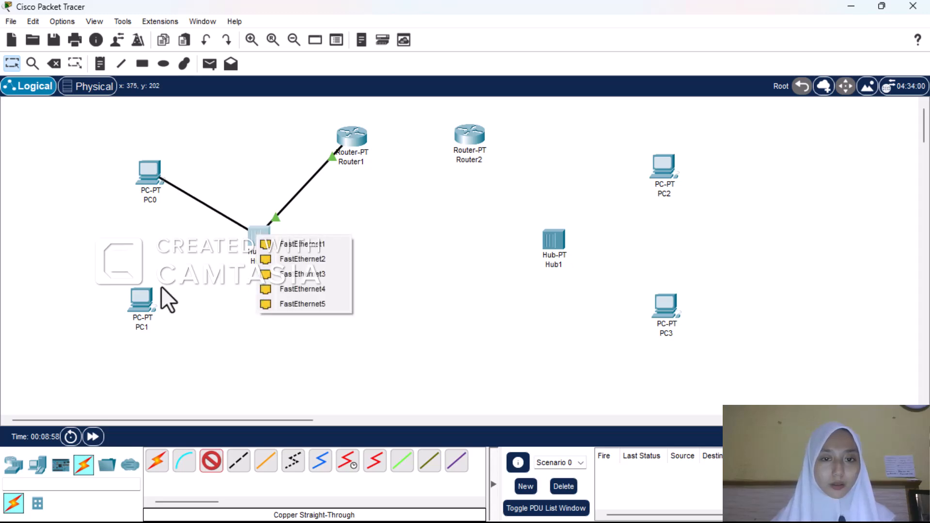
pyautogui.click(291, 244)
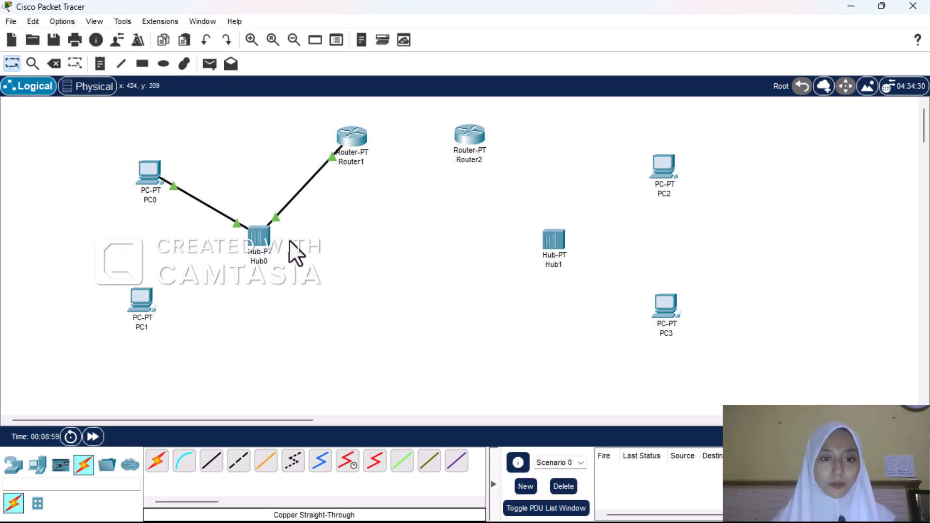
# Connect PC1's FastEthernet0 port to the next free FastEthernet port on Hub0 with a copper straight-through cable
pyautogui.click(205, 464)
pyautogui.click(136, 308)
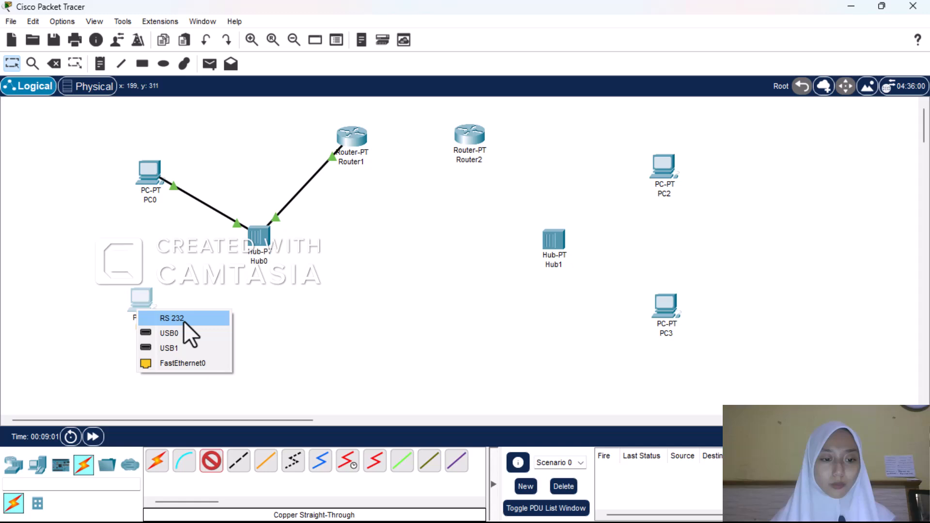
pyautogui.click(182, 363)
pyautogui.click(257, 233)
pyautogui.click(285, 248)
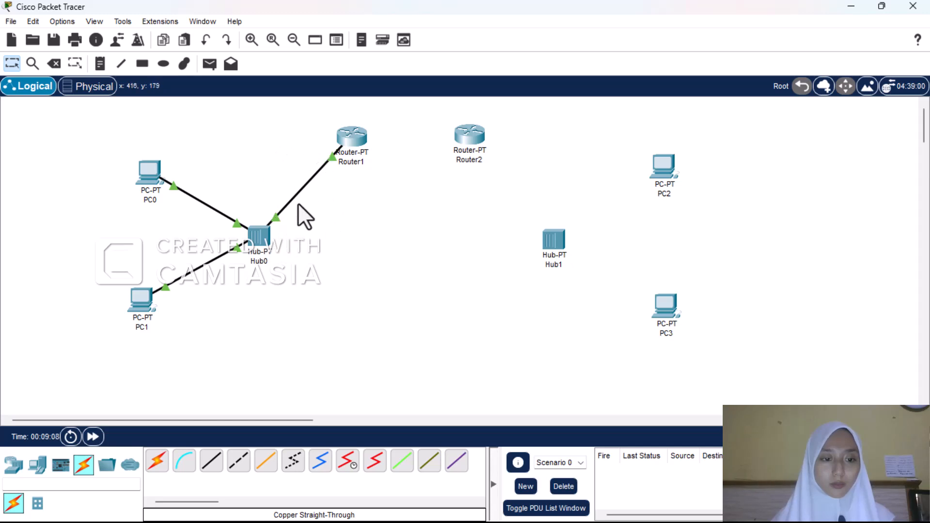
# Review the FastEthernet0/0 and FastEthernet1/0 interface settings of Router1
pyautogui.click(350, 133)
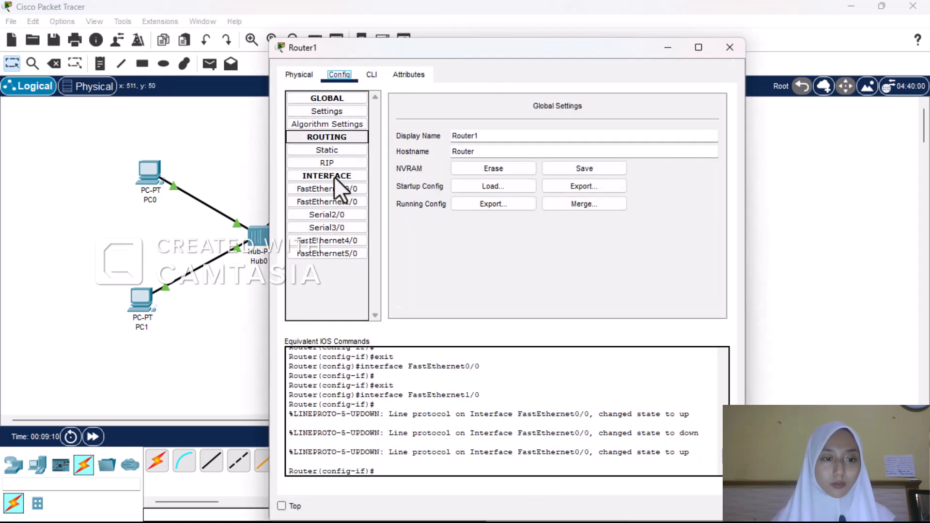
pyautogui.click(332, 189)
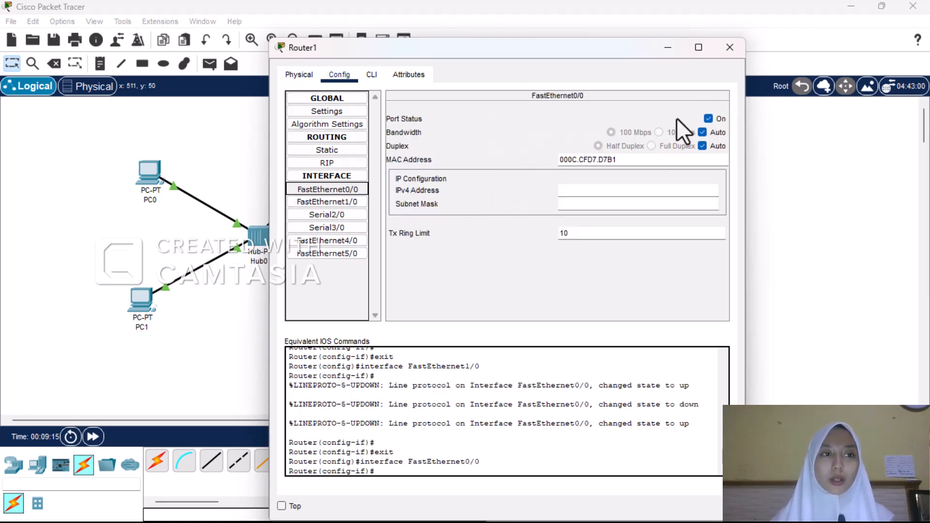
pyautogui.click(306, 203)
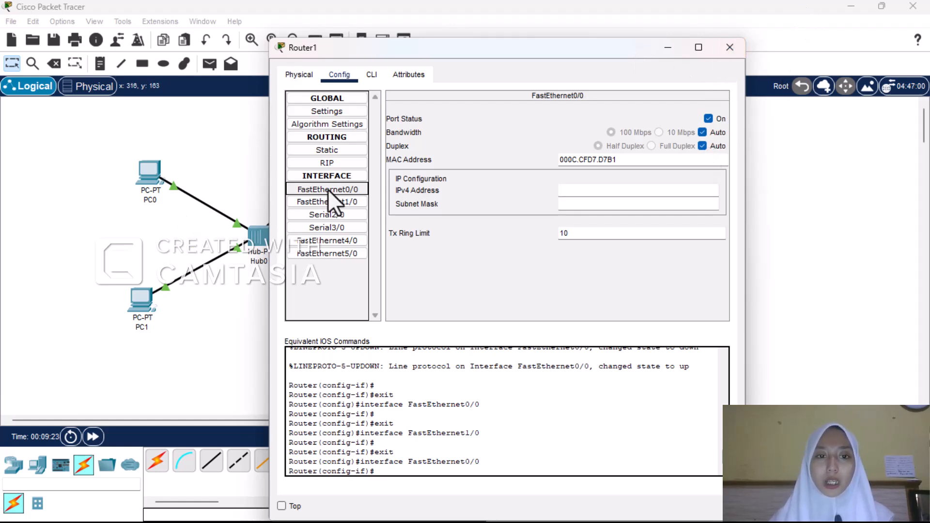
pyautogui.click(333, 202)
pyautogui.click(729, 47)
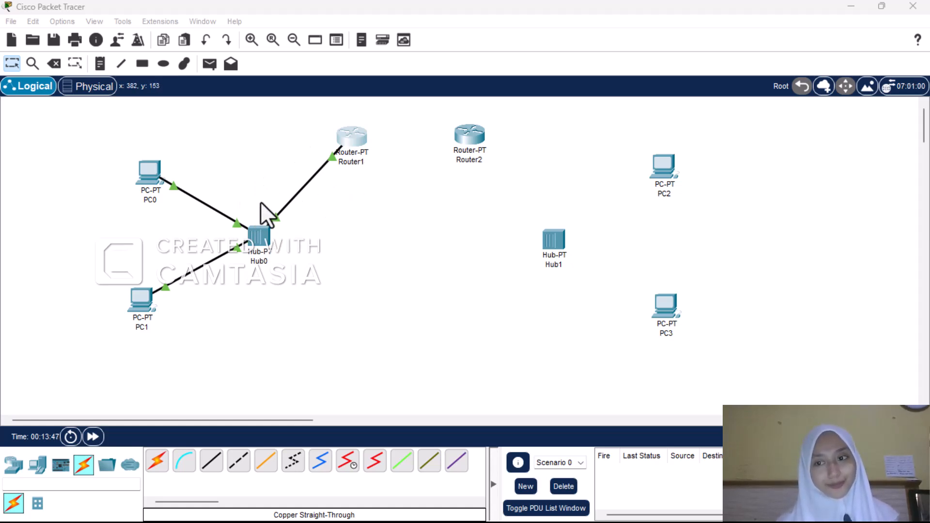
# Configure Router1's FastEthernet0/0 interface with IPv4 address 192.168.1.1 and subnet mask 255.255.255.0
pyautogui.click(362, 152)
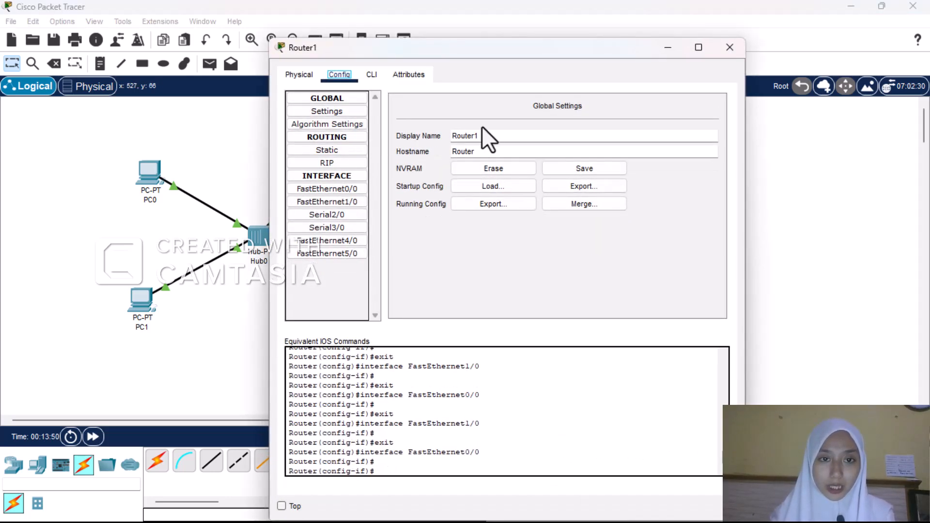
pyautogui.click(361, 189)
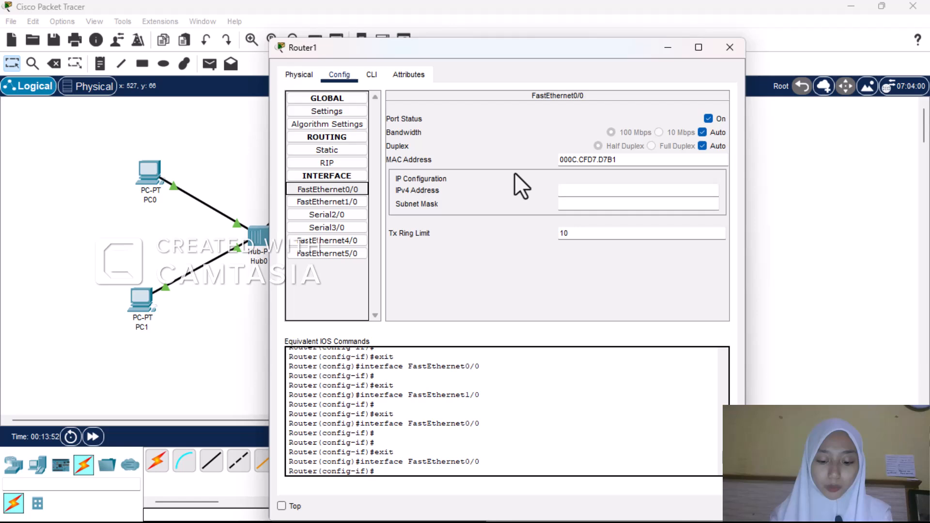
pyautogui.click(588, 190)
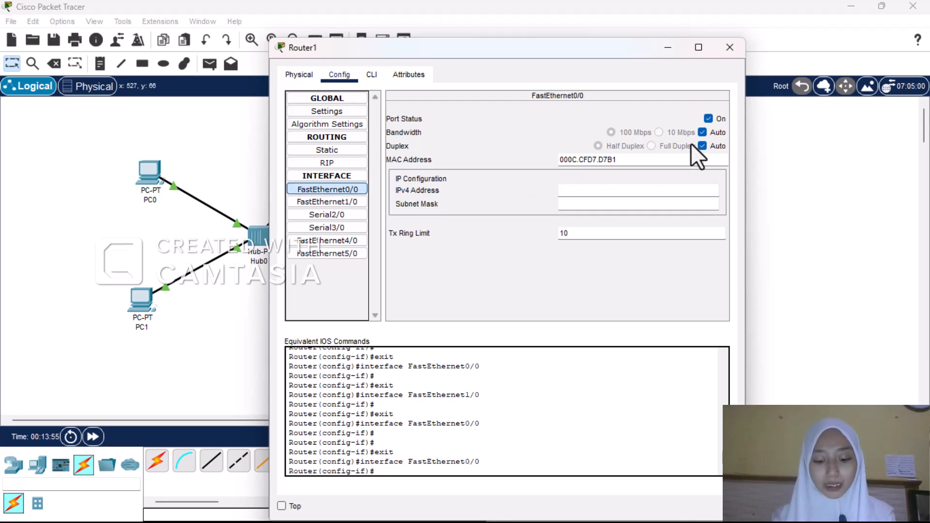
pyautogui.click(814, 280)
pyautogui.click(567, 190)
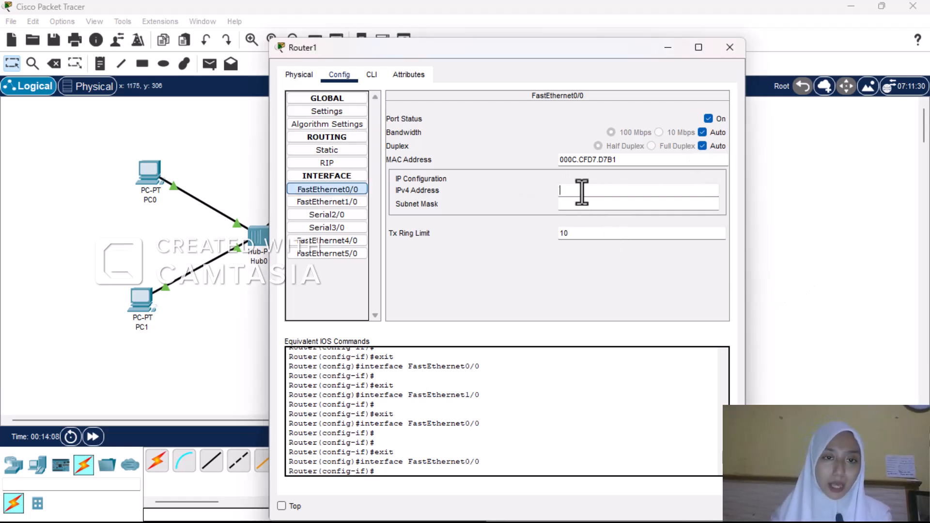
pyautogui.click(822, 274)
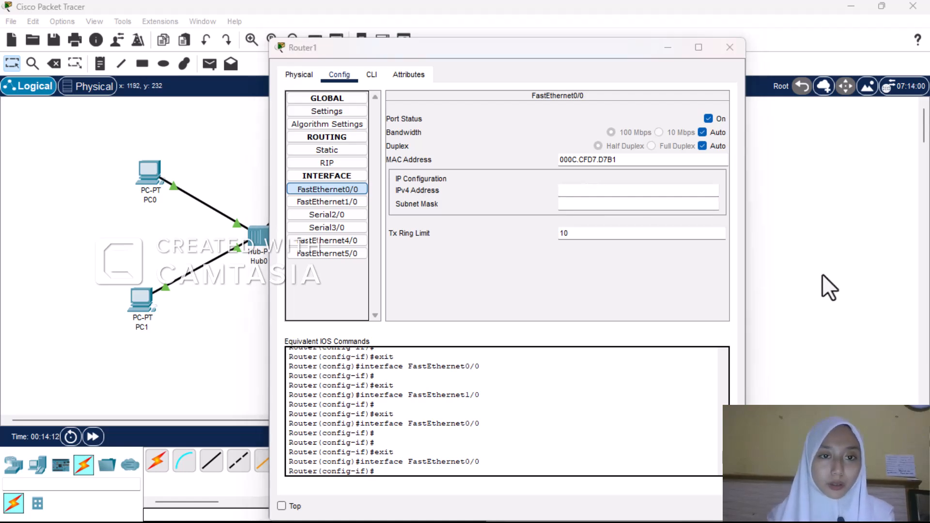
pyautogui.click(593, 195)
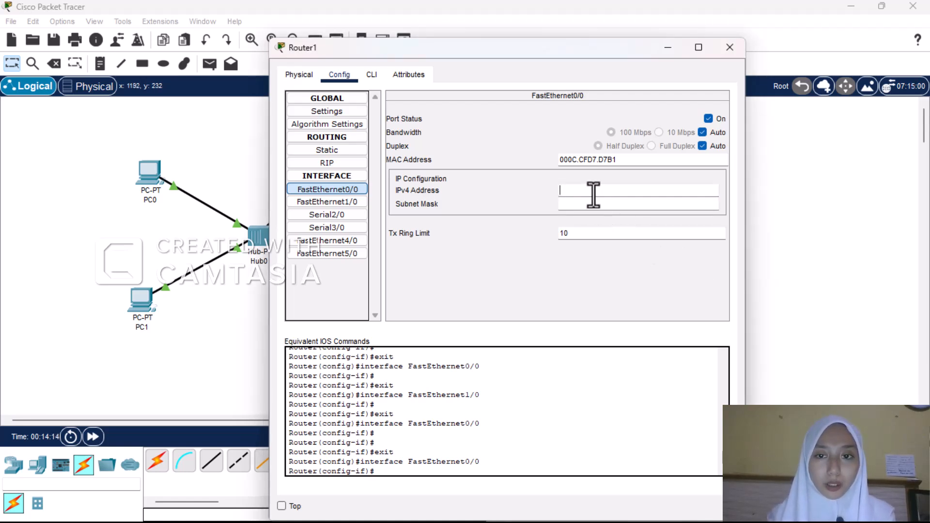
pyautogui.write('192.')
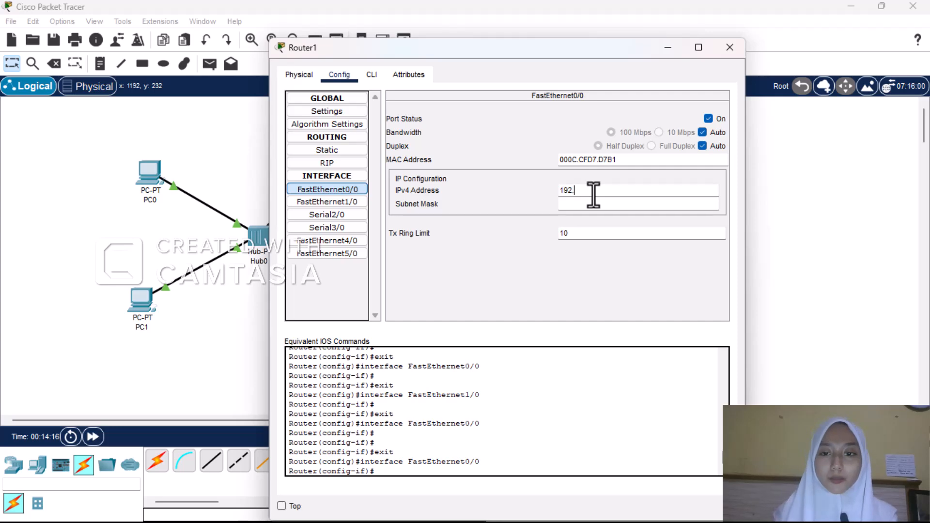
pyautogui.write('168.1.1')
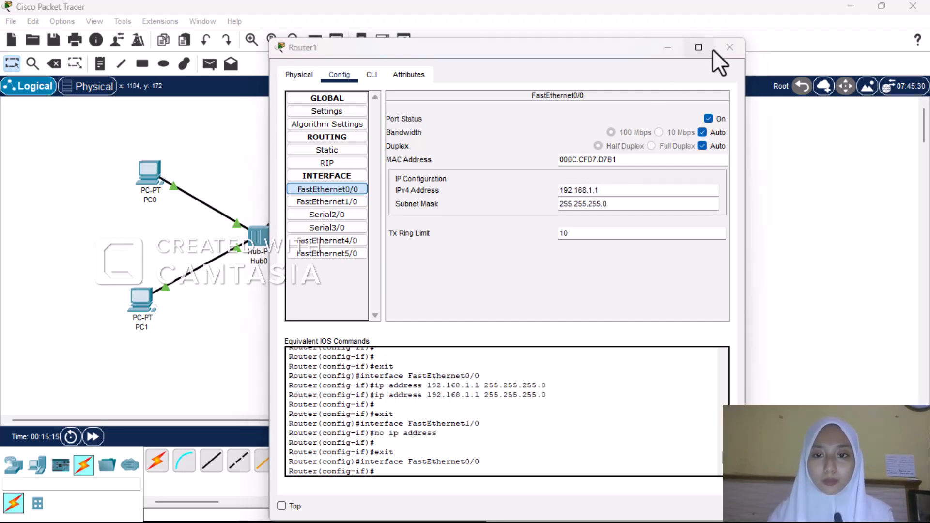
pyautogui.click(729, 47)
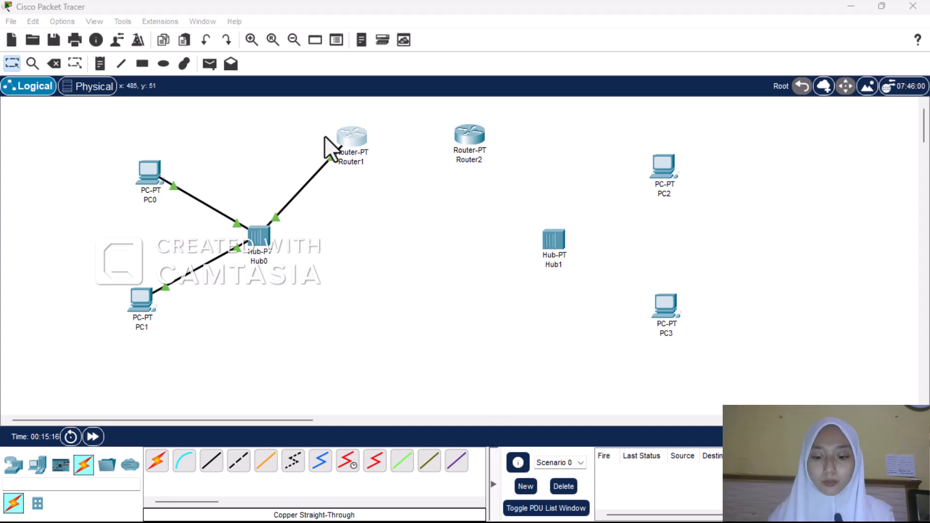
# Assign PC0 the static IPv4 address 192.168.1.2 with subnet mask 255.255.255.0
pyautogui.click(138, 176)
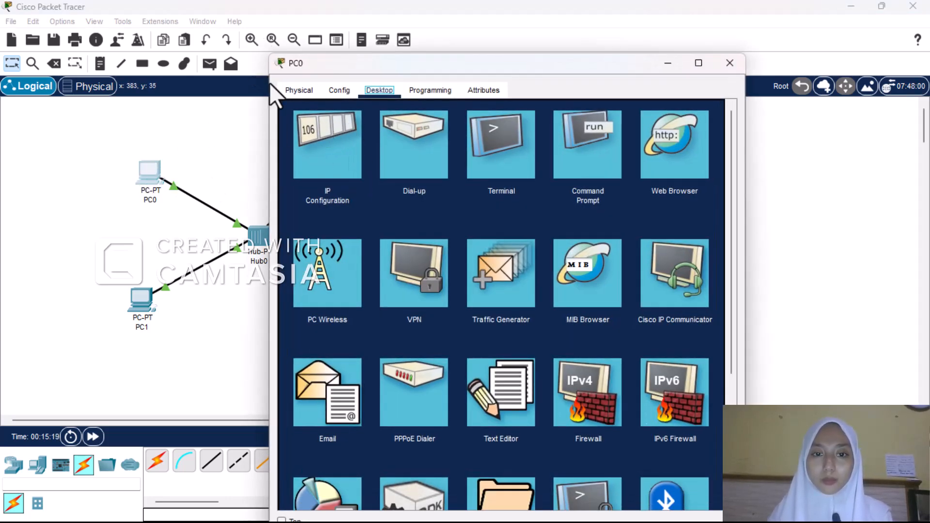
pyautogui.click(298, 90)
pyautogui.click(374, 90)
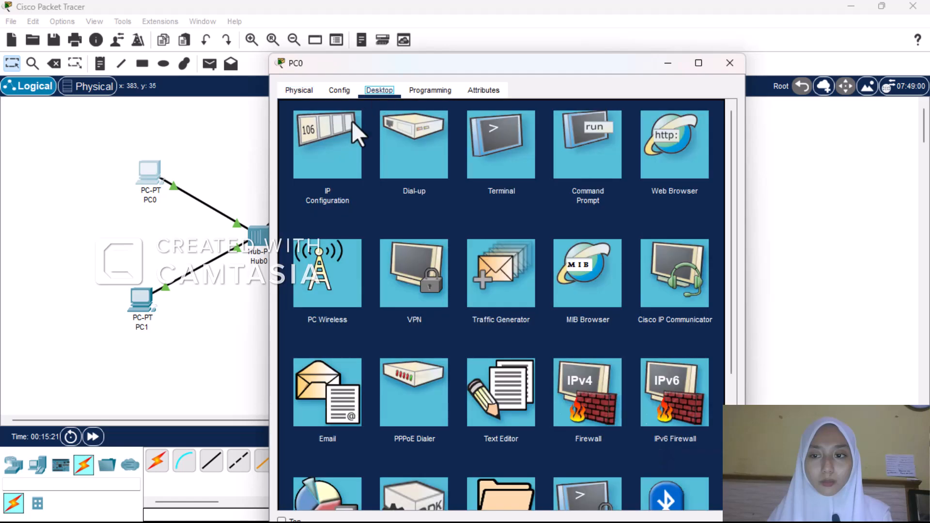
pyautogui.click(315, 165)
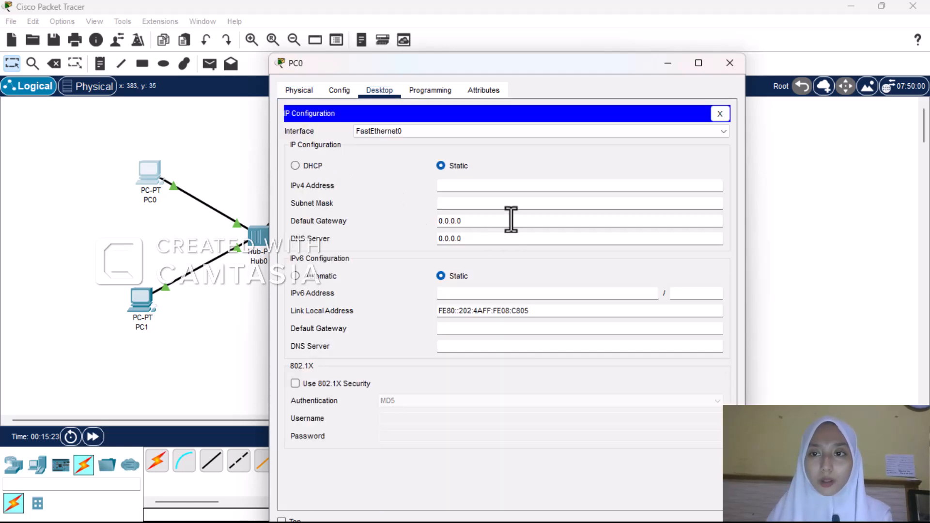
pyautogui.click(441, 186)
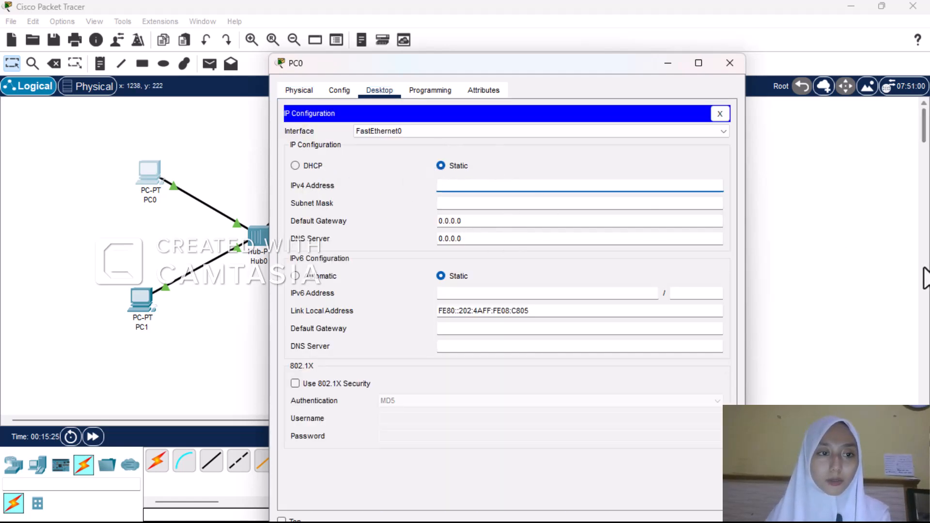
pyautogui.write('192.')
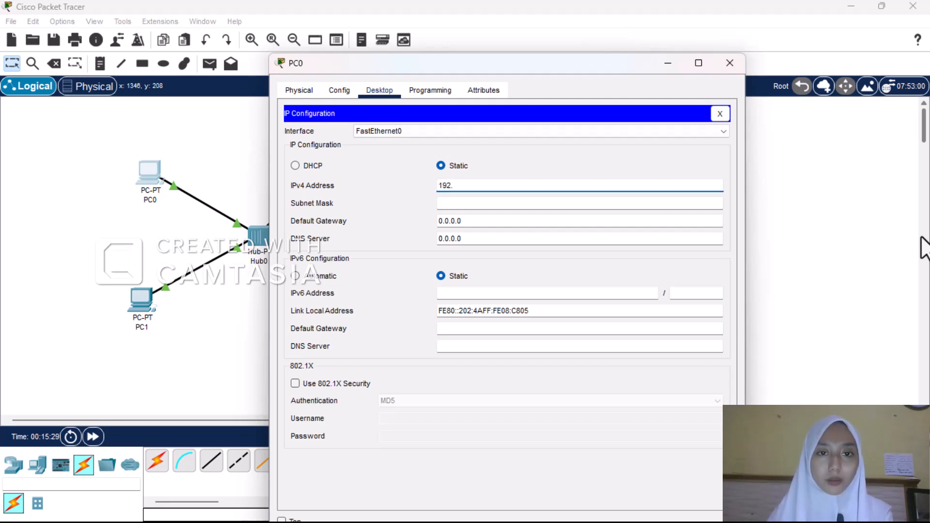
pyautogui.write('168')
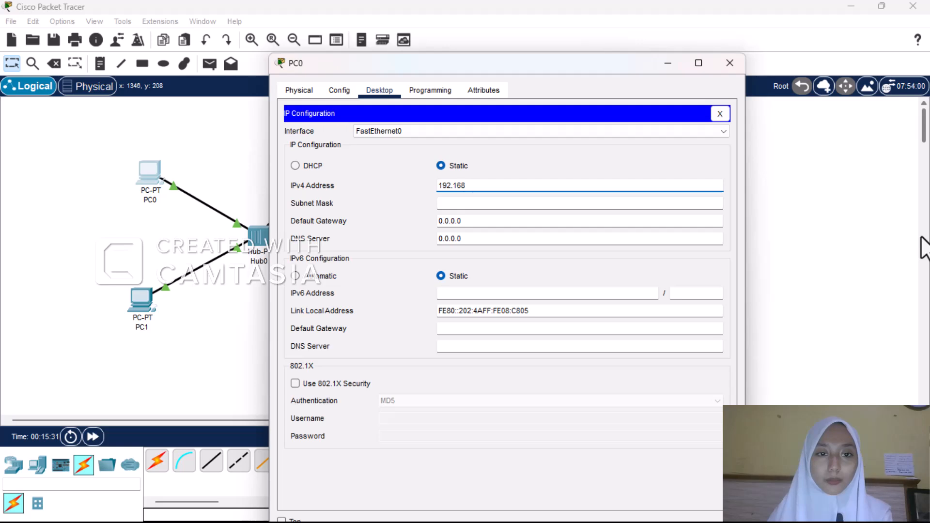
pyautogui.write('.1.2')
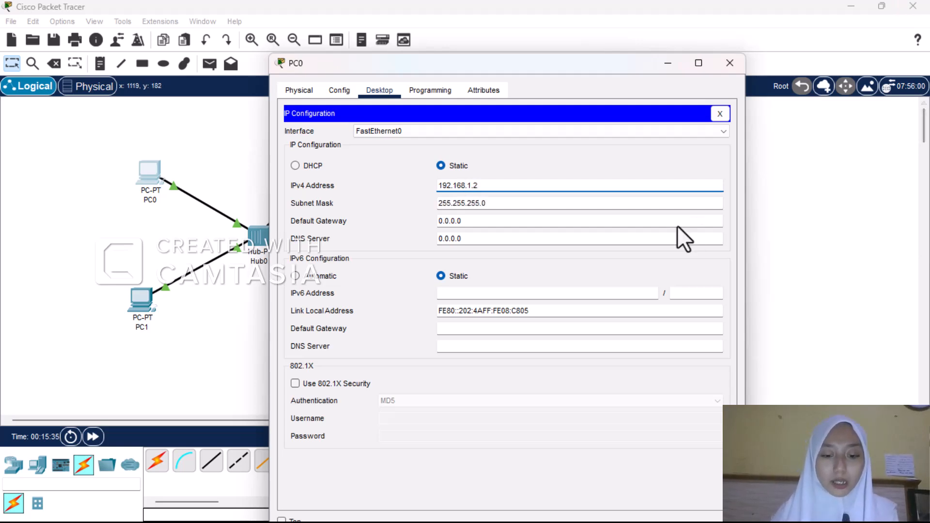
pyautogui.click(730, 62)
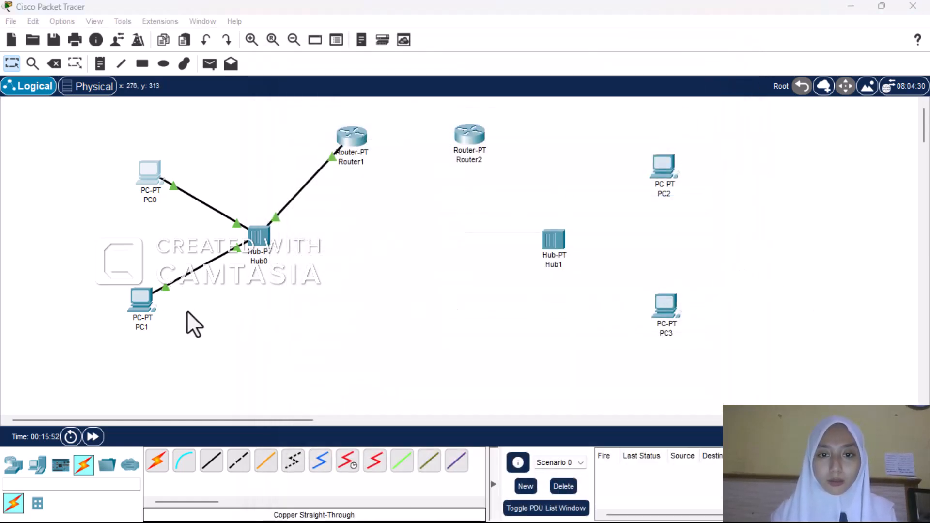
# Assign PC1 the static IPv4 address 192.168.1.3 with subnet mask 255.255.255.0
pyautogui.click(138, 302)
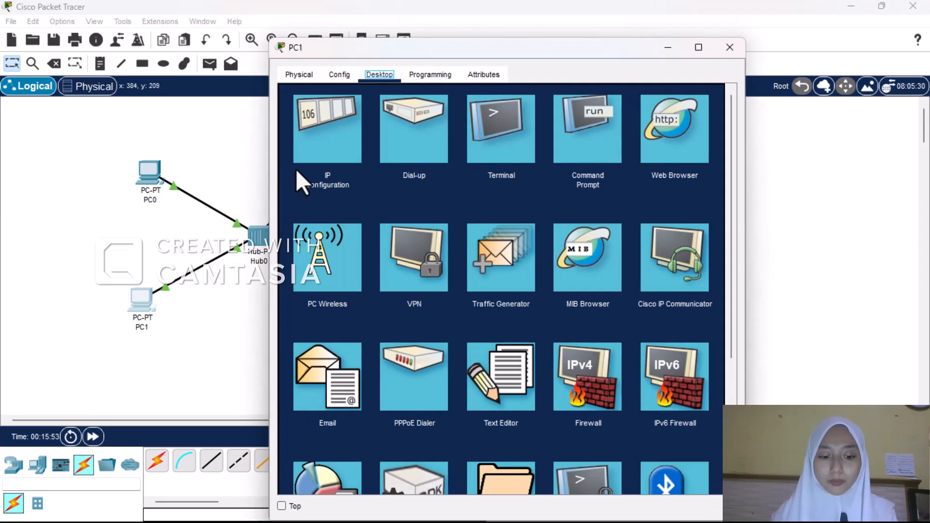
pyautogui.click(306, 175)
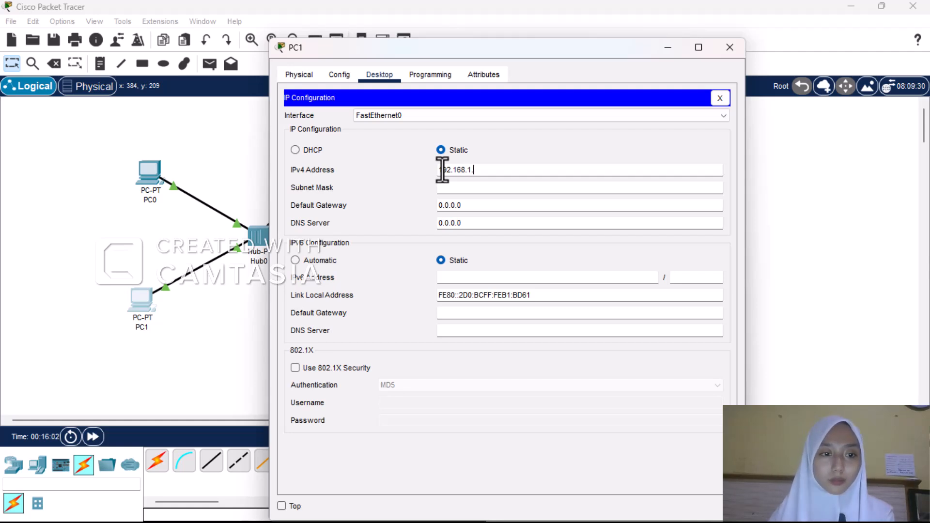
pyautogui.write('3')
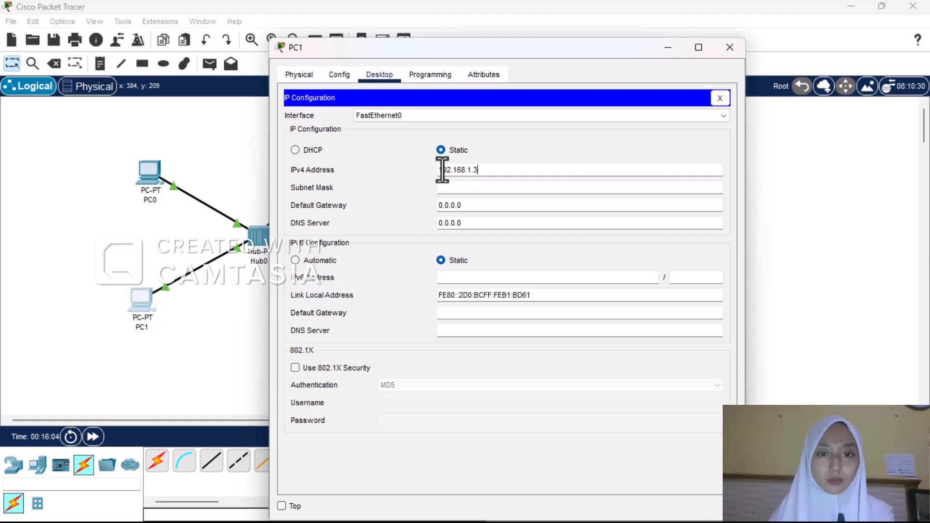
pyautogui.press('Return')
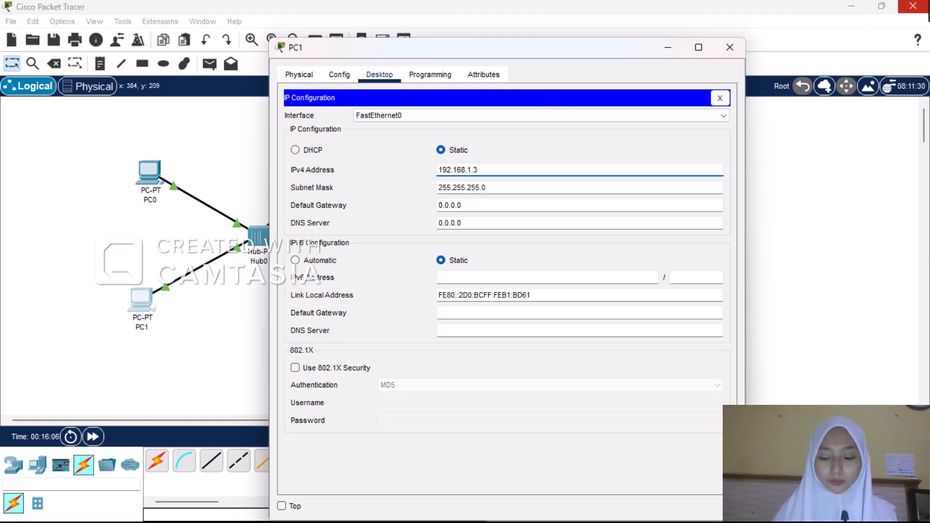
pyautogui.click(729, 47)
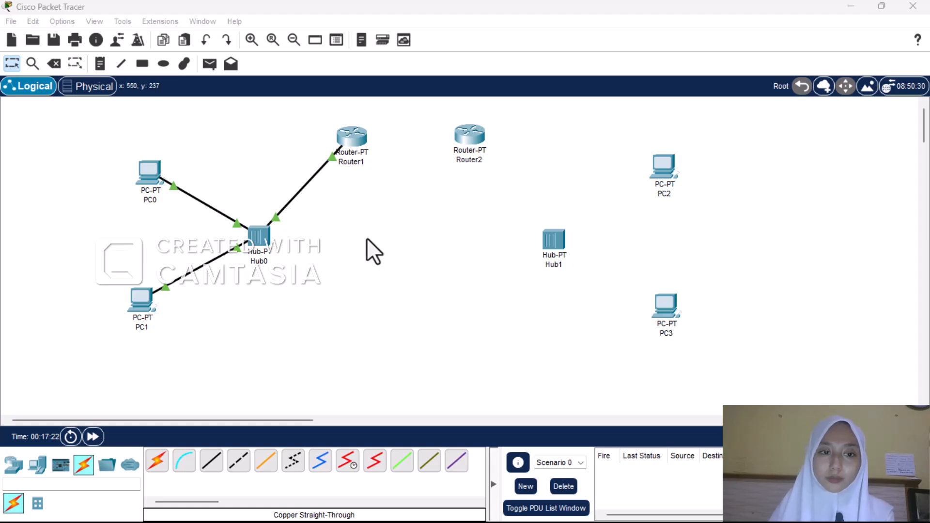
# Connect Router2's FastEthernet0/0 port to Hub1's FastEthernet0 port with a copper straight-through cable
pyautogui.click(213, 463)
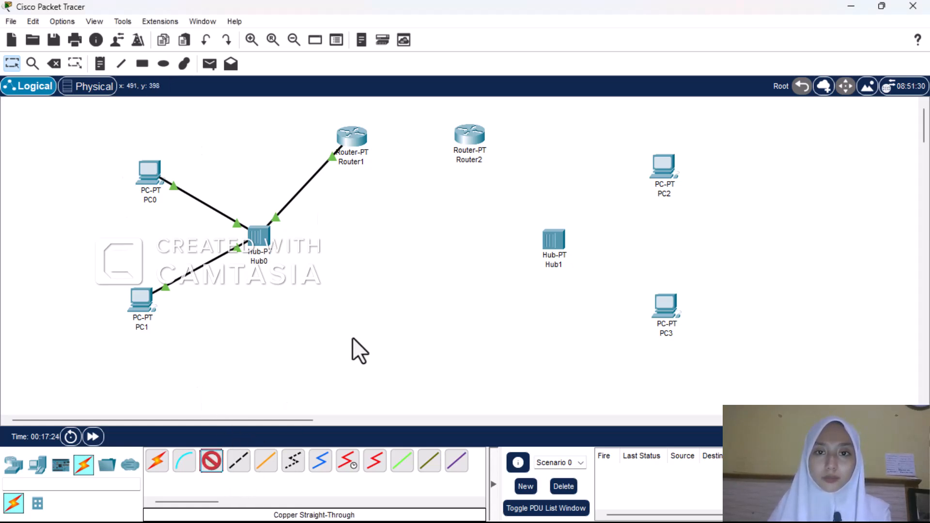
pyautogui.click(463, 141)
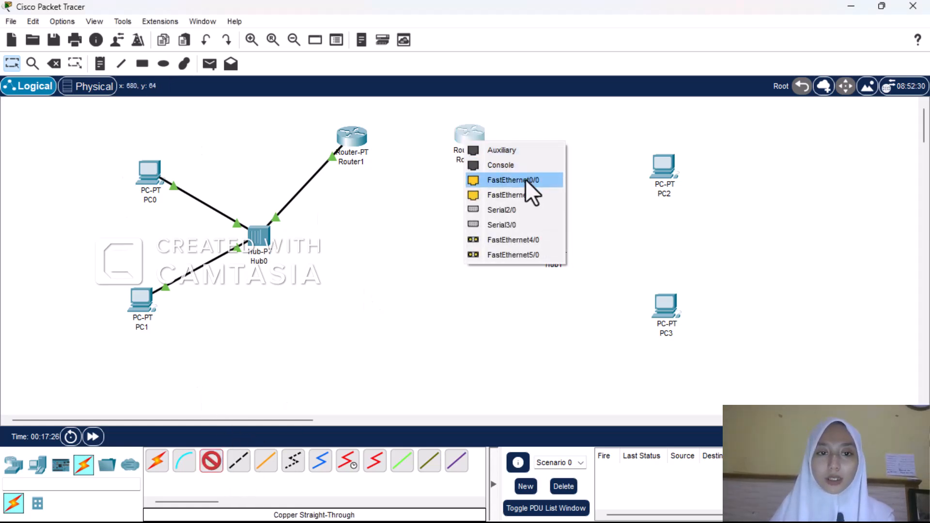
pyautogui.click(531, 180)
pyautogui.click(556, 235)
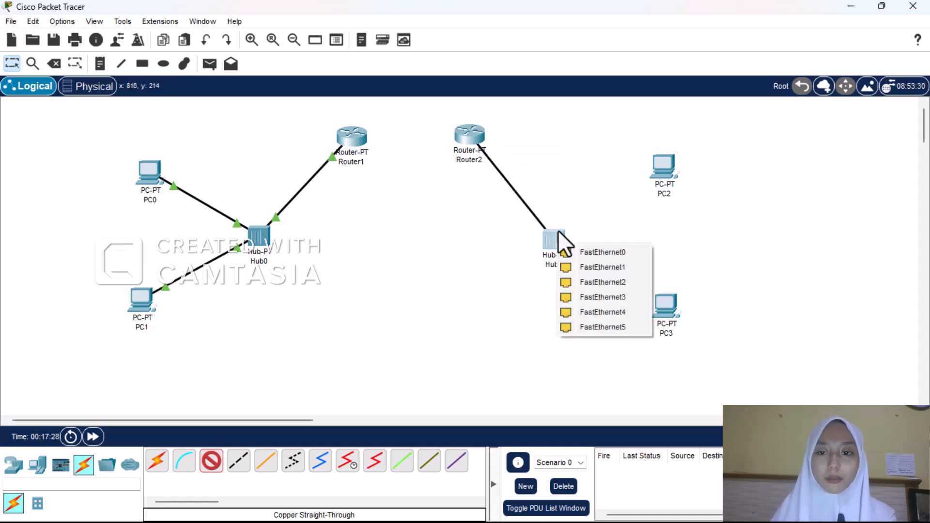
pyautogui.click(562, 267)
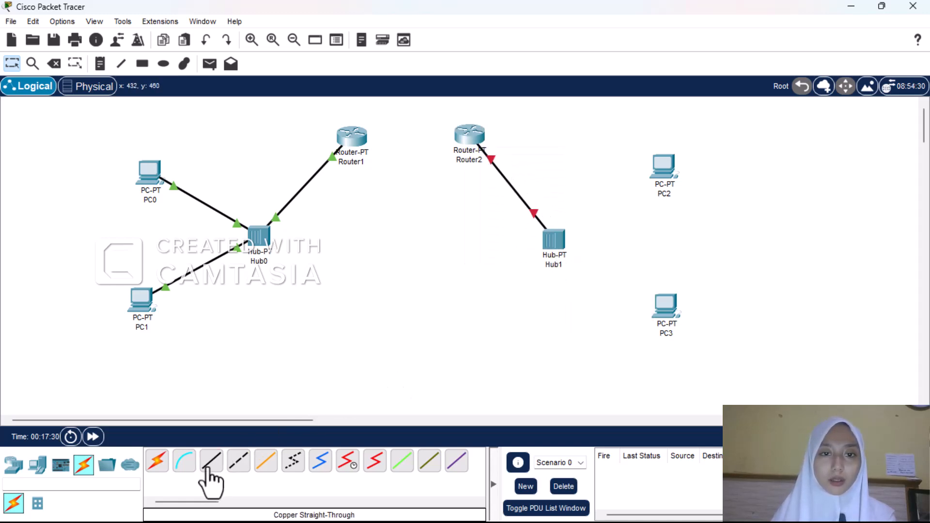
pyautogui.click(209, 469)
pyautogui.click(560, 244)
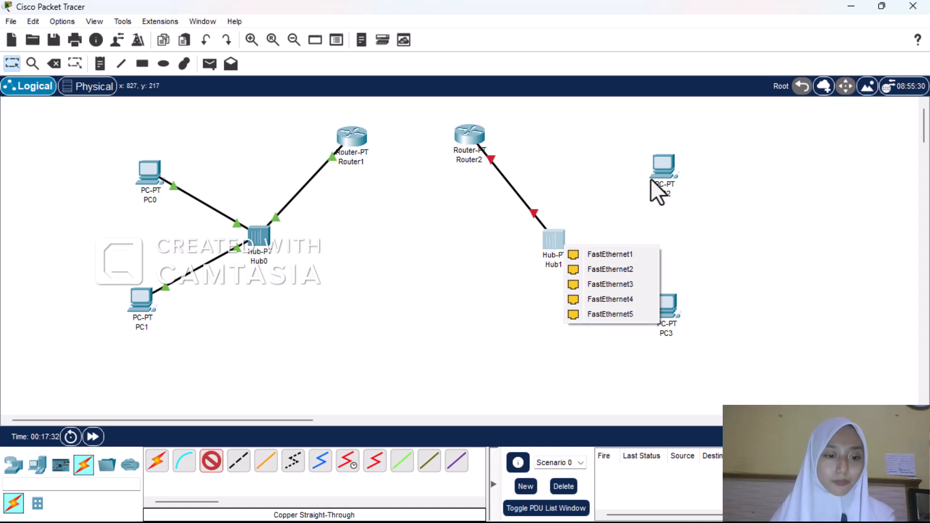
pyautogui.click(622, 266)
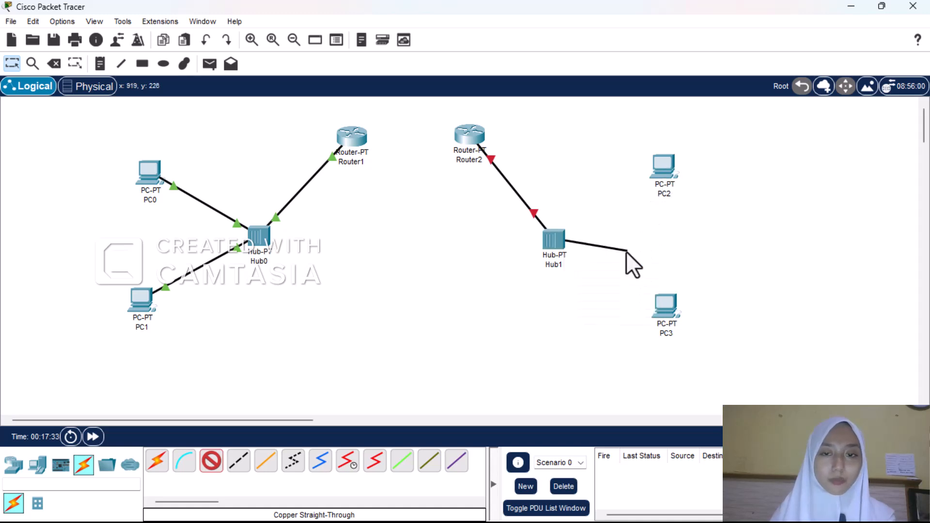
pyautogui.click(211, 463)
# Connect Hub1's FastEthernet1 port to PC2's FastEthernet0 port with a copper straight-through cable
pyautogui.click(238, 460)
pyautogui.click(559, 245)
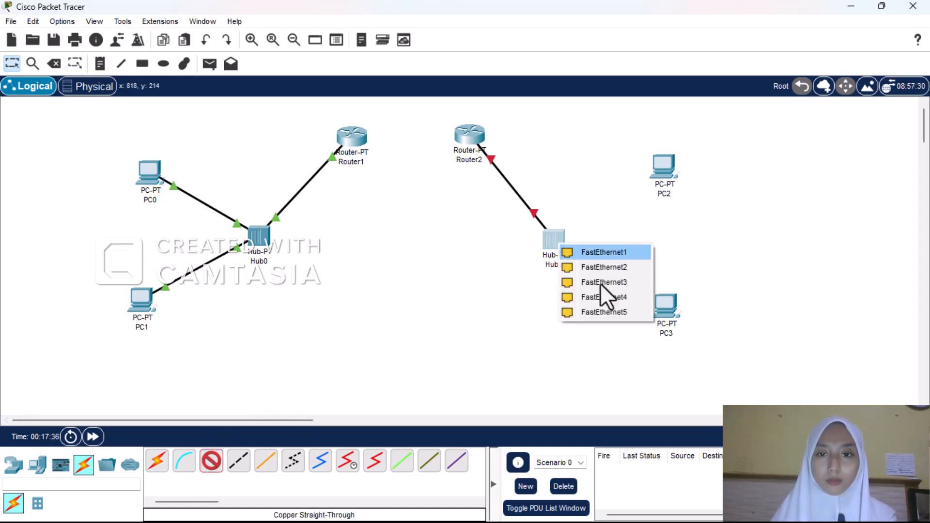
pyautogui.click(609, 251)
pyautogui.click(668, 174)
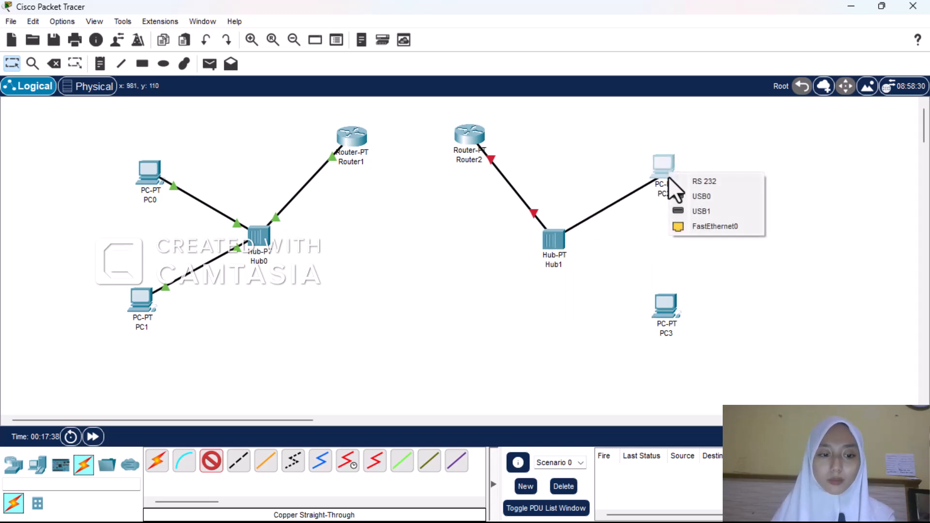
pyautogui.click(689, 227)
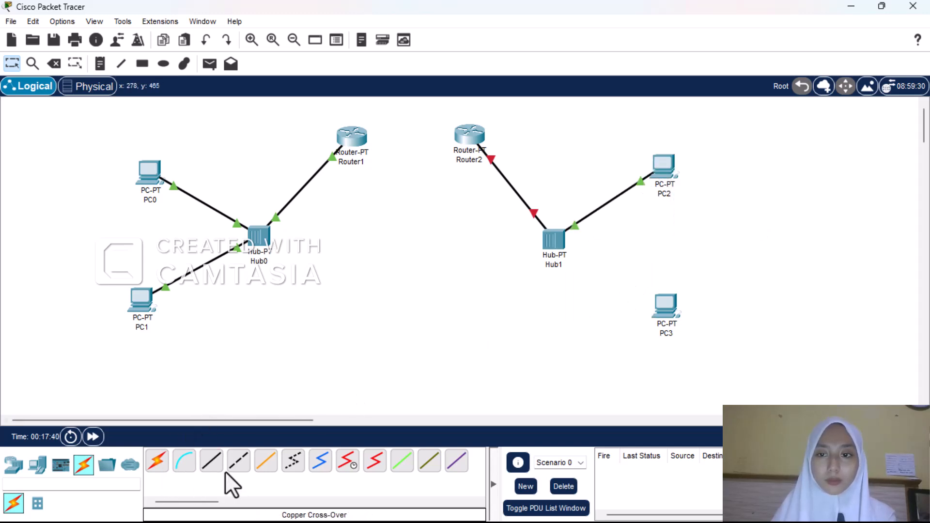
# Connect a free FastEthernet port on Hub1 to PC3's FastEthernet0 port with a copper straight-through cable
pyautogui.click(212, 462)
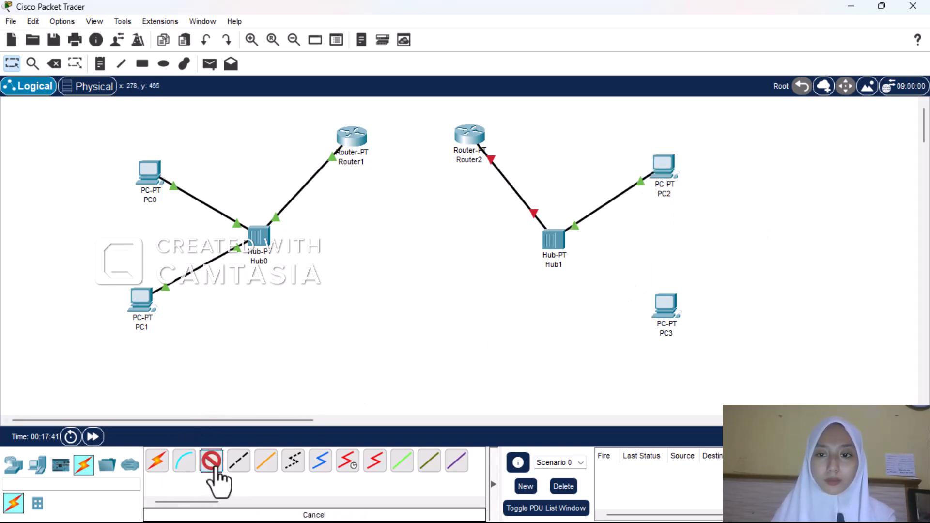
pyautogui.click(553, 248)
pyautogui.click(636, 271)
pyautogui.click(673, 297)
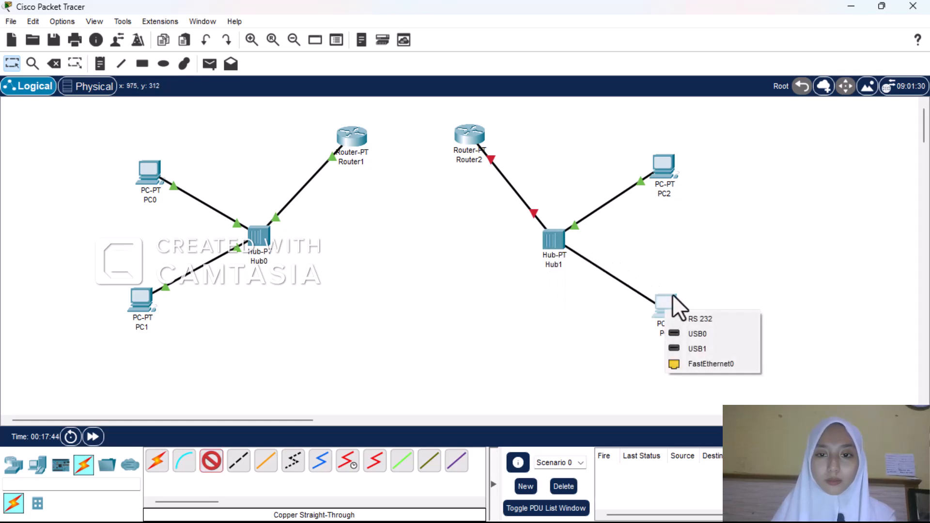
pyautogui.click(698, 364)
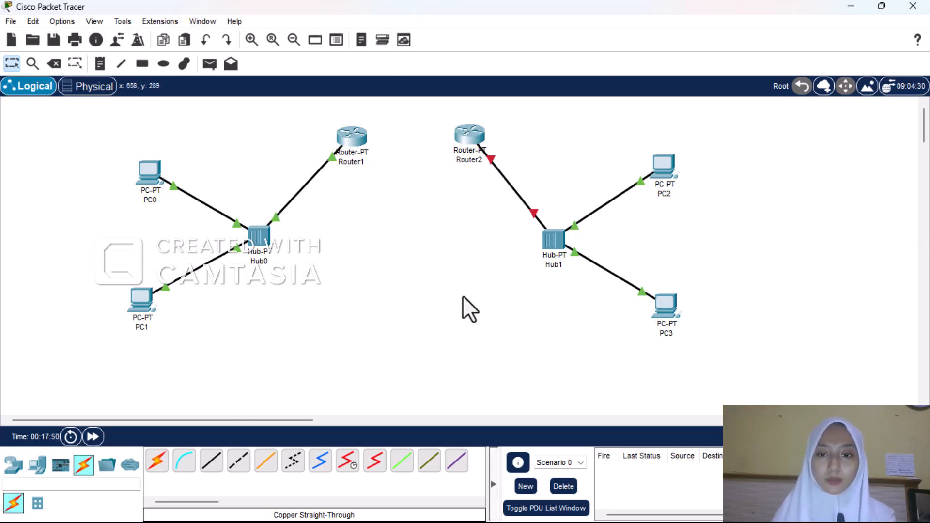
# Turn on the FastEthernet0/0 and FastEthernet1/0 ports of Router2
pyautogui.click(465, 135)
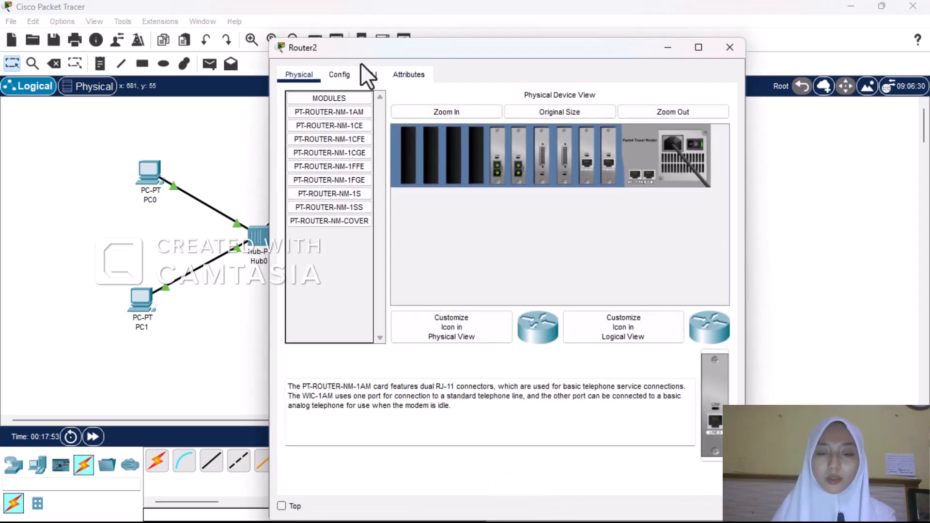
pyautogui.click(337, 77)
pyautogui.click(346, 187)
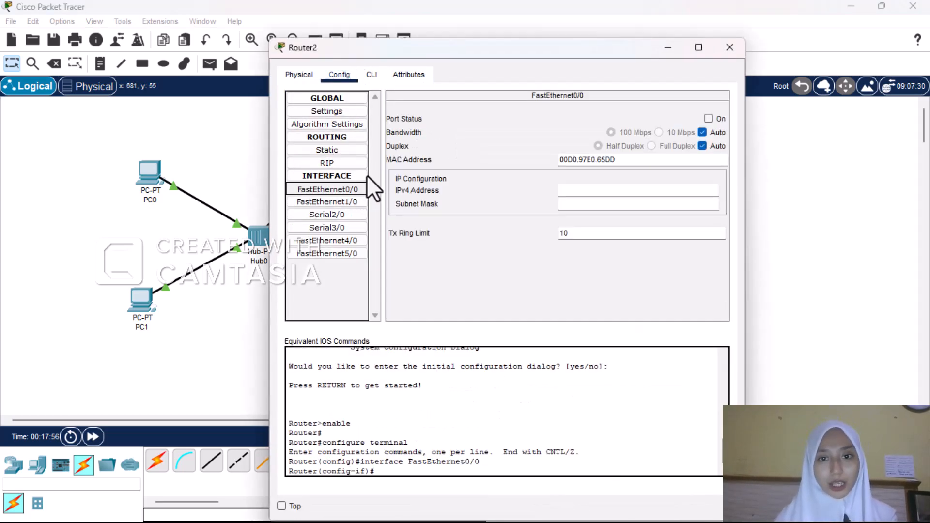
pyautogui.click(707, 118)
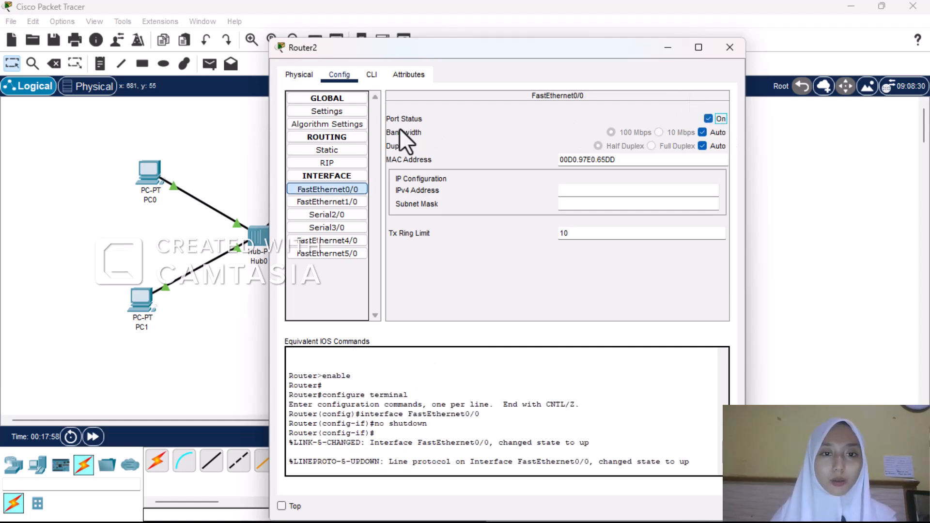
pyautogui.click(335, 202)
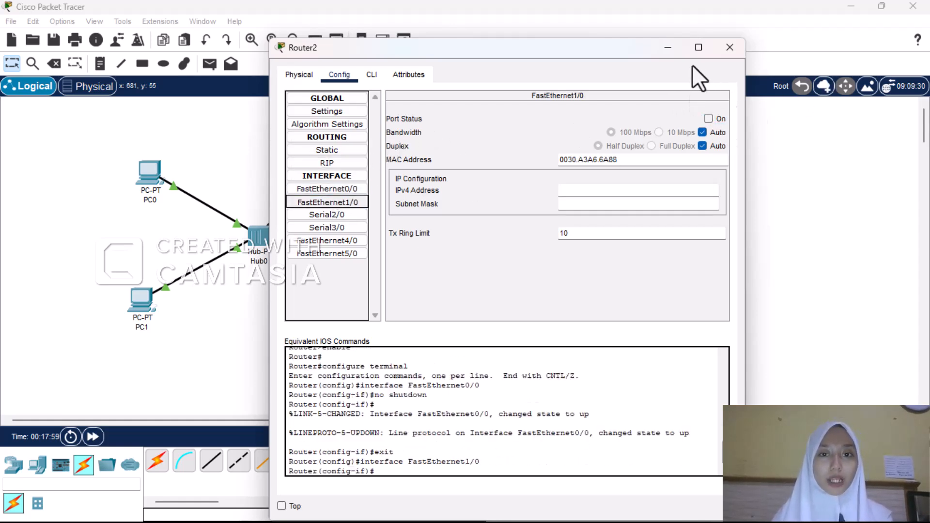
pyautogui.click(708, 119)
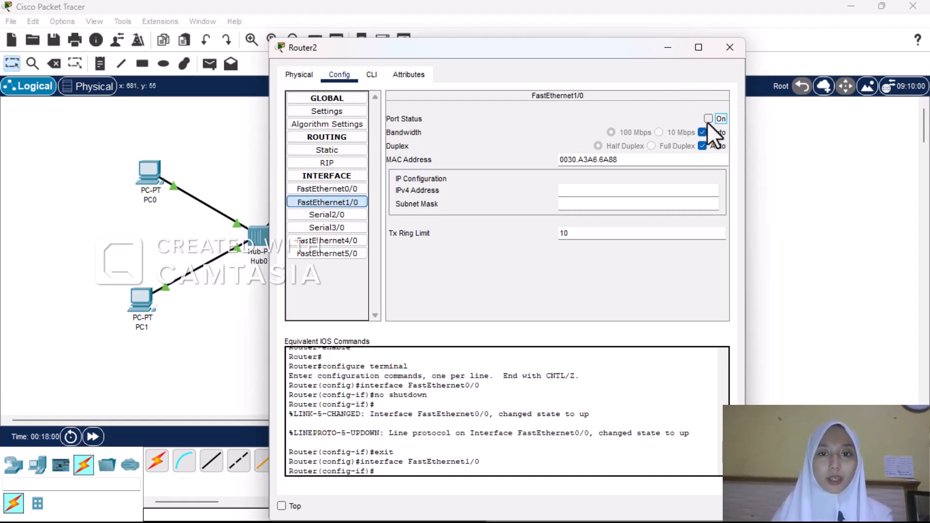
pyautogui.click(727, 44)
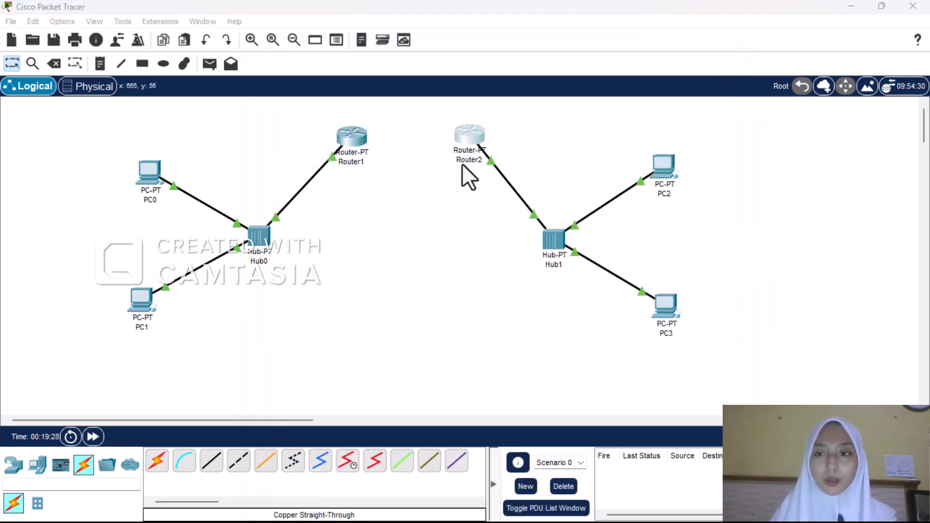
# Configure Router2's FastEthernet0/0 interface with IPv4 address 192.168.2.1 and subnet mask 255.255.255.0
pyautogui.click(475, 139)
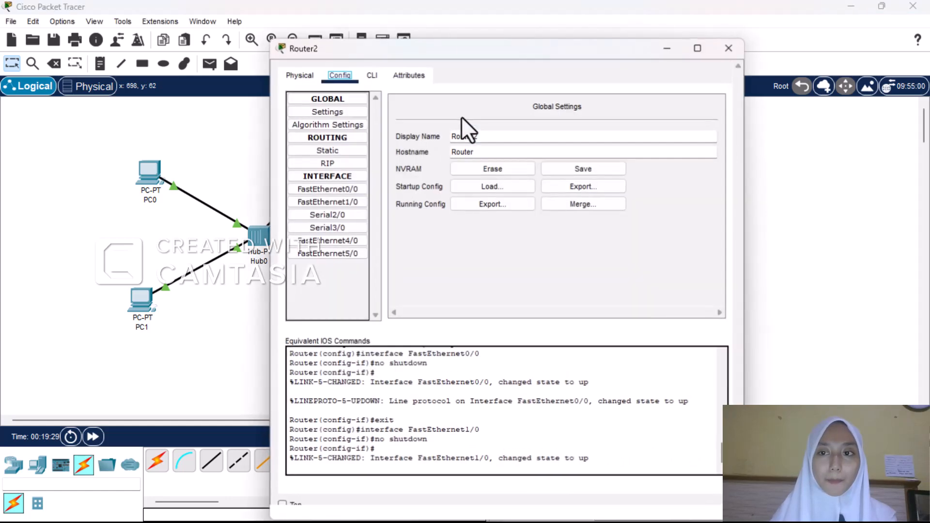
pyautogui.click(341, 189)
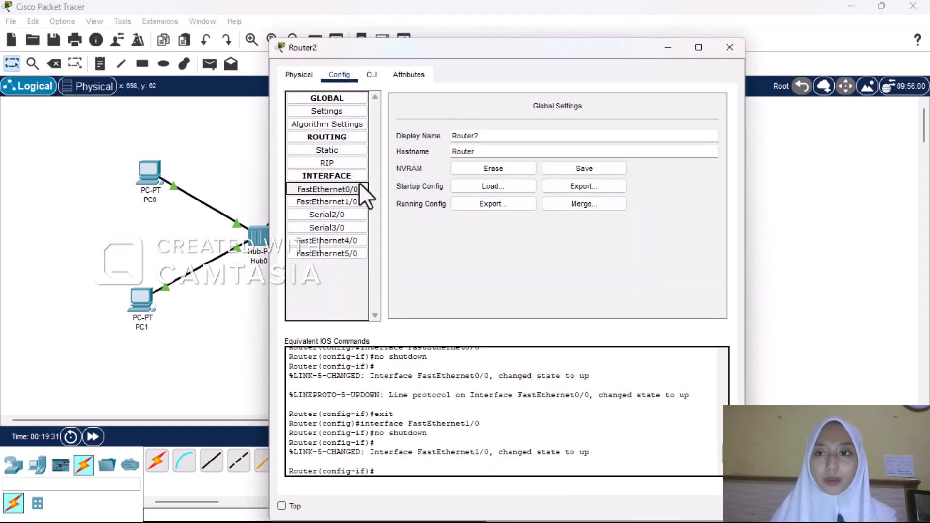
pyautogui.click(571, 190)
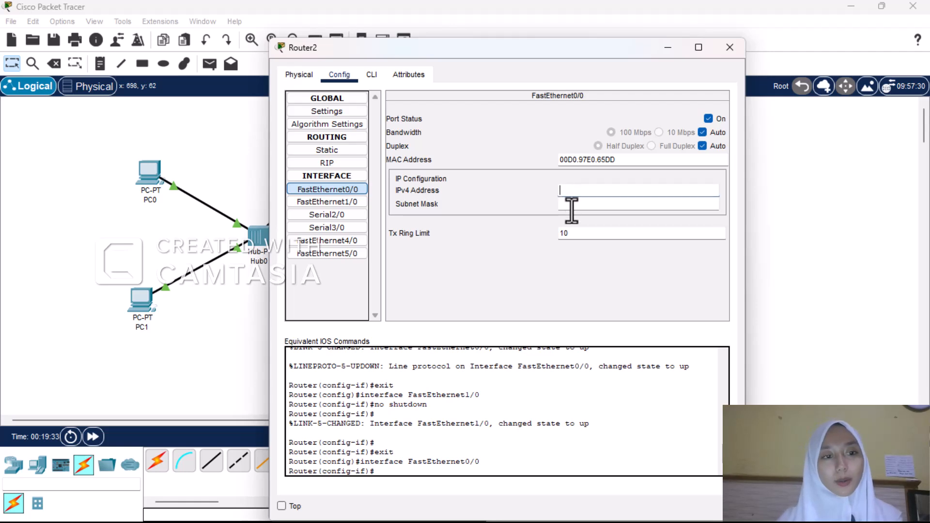
pyautogui.write('192')
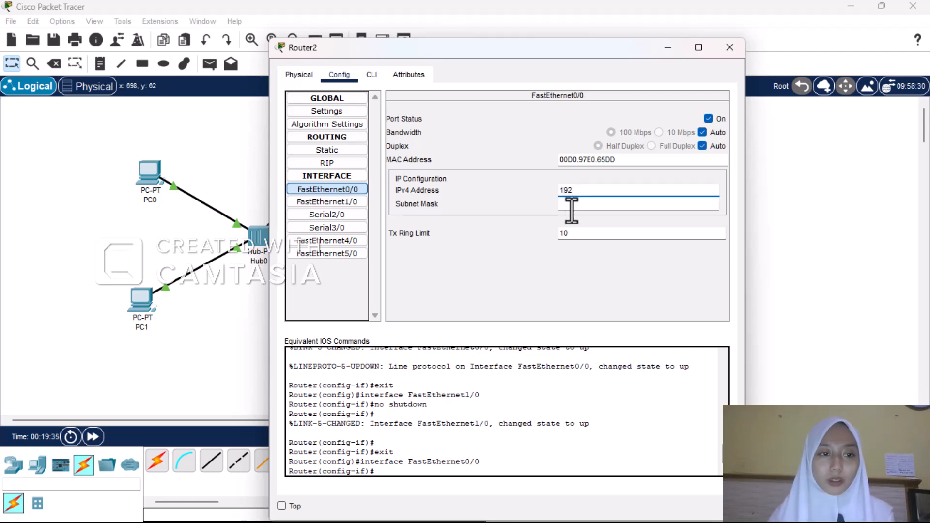
pyautogui.write('.168')
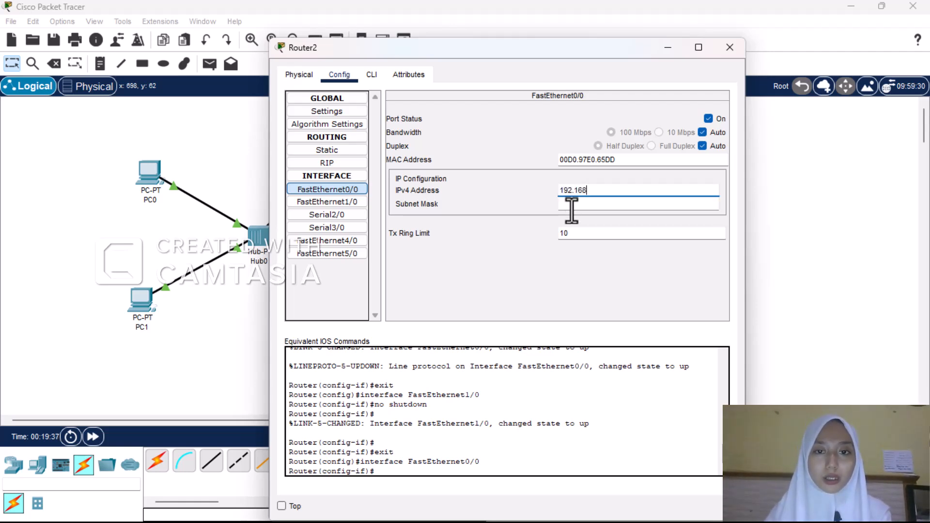
pyautogui.write('.2.1')
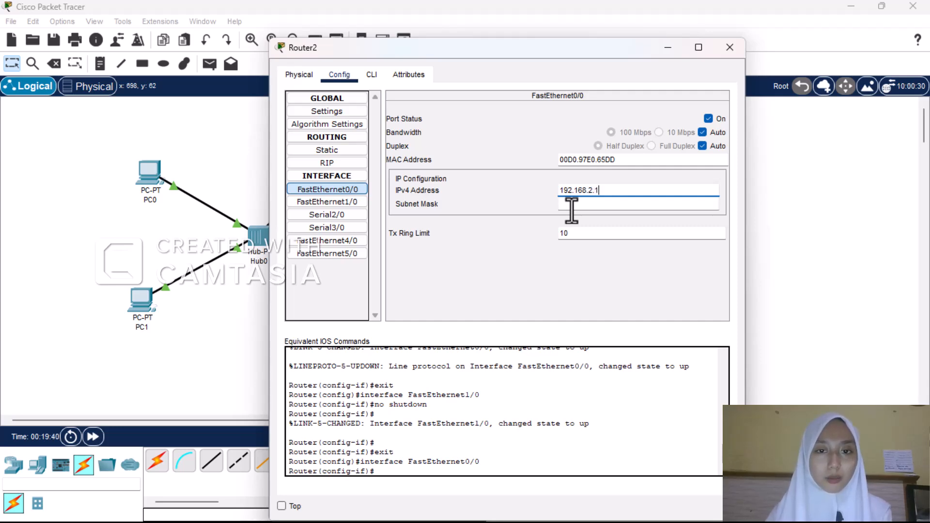
pyautogui.click(571, 206)
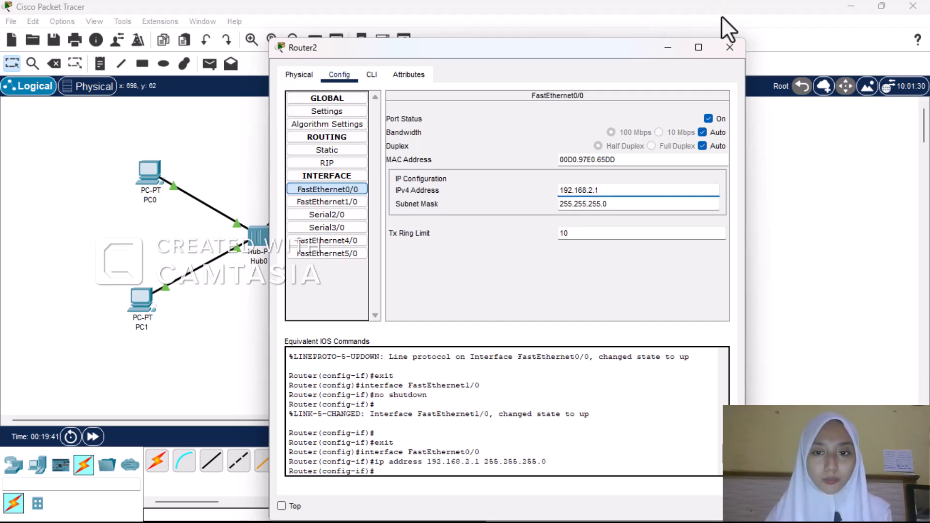
pyautogui.click(731, 56)
# Configure PC2 with the static IPv4 address 192.168.2.2 and subnet mask 255.255.255.0
pyautogui.click(677, 171)
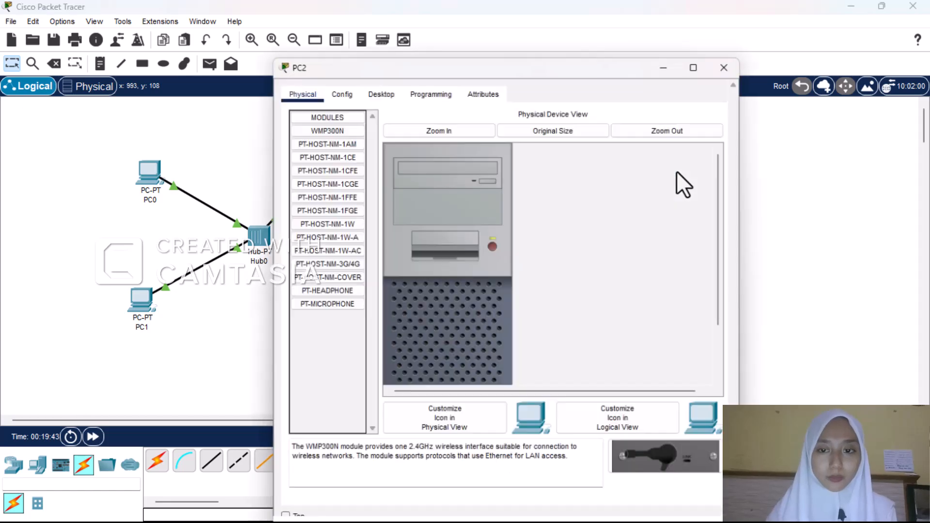
pyautogui.click(341, 76)
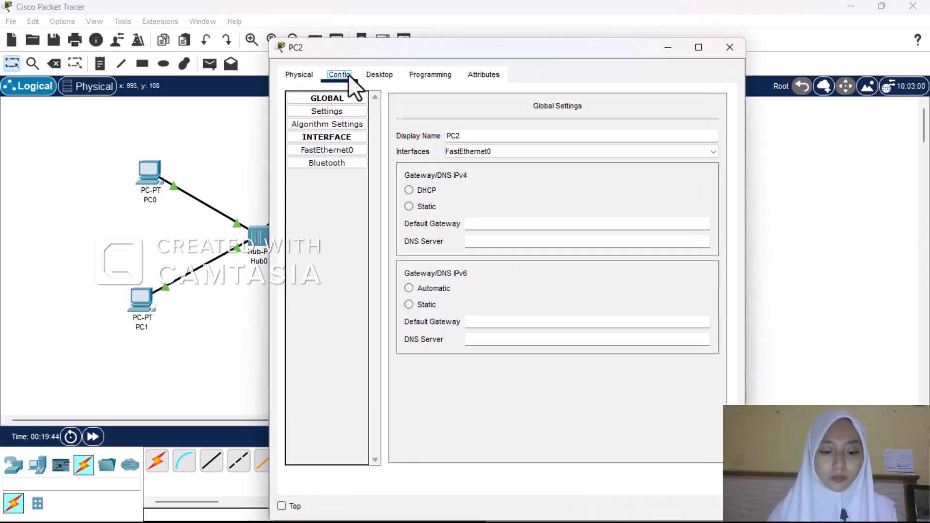
pyautogui.click(384, 75)
pyautogui.click(333, 121)
pyautogui.click(494, 170)
pyautogui.write('1')
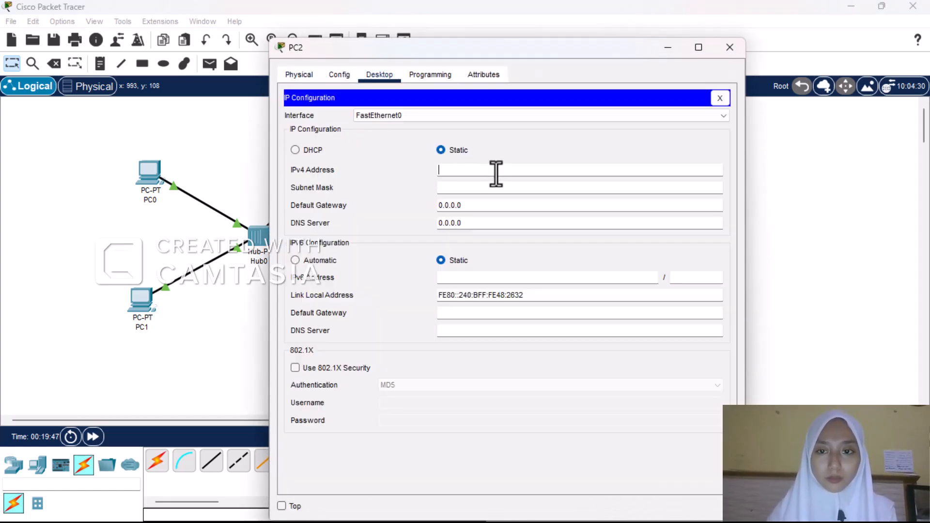
pyautogui.write('68')
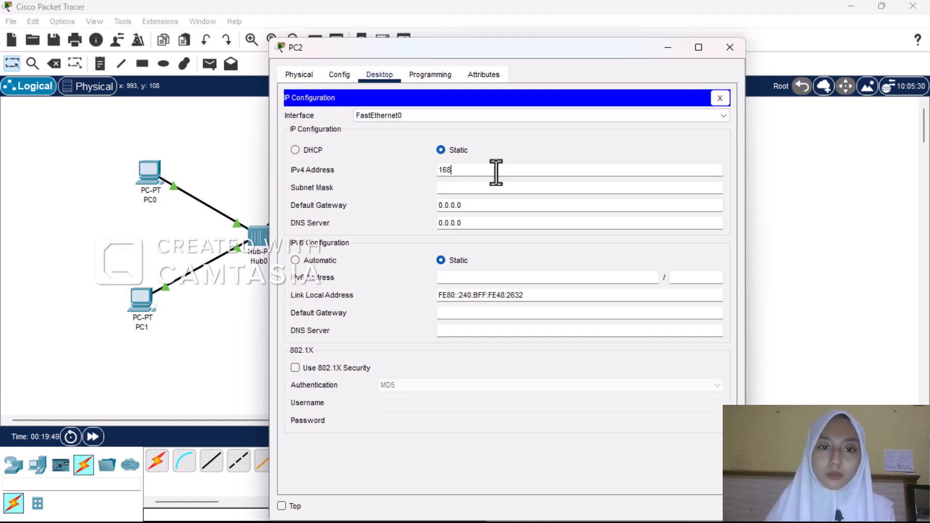
pyautogui.write('.')
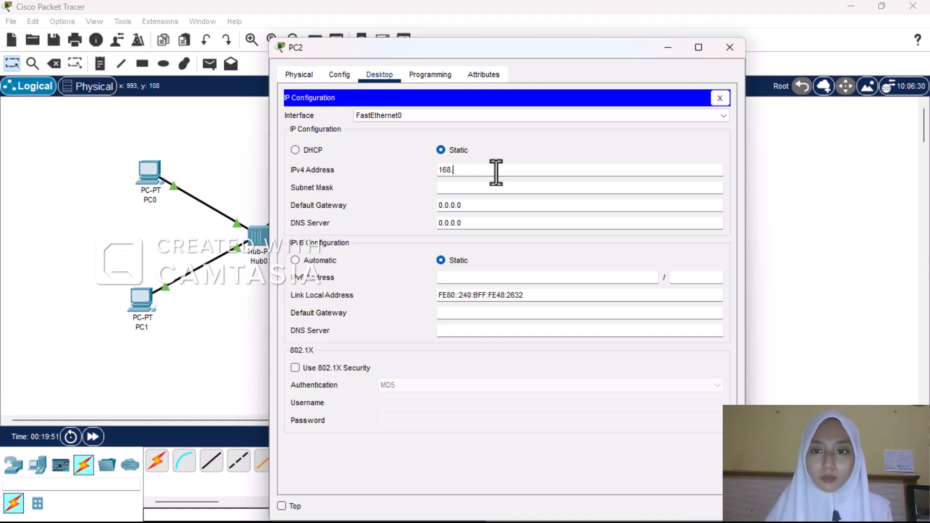
pyautogui.write('19')
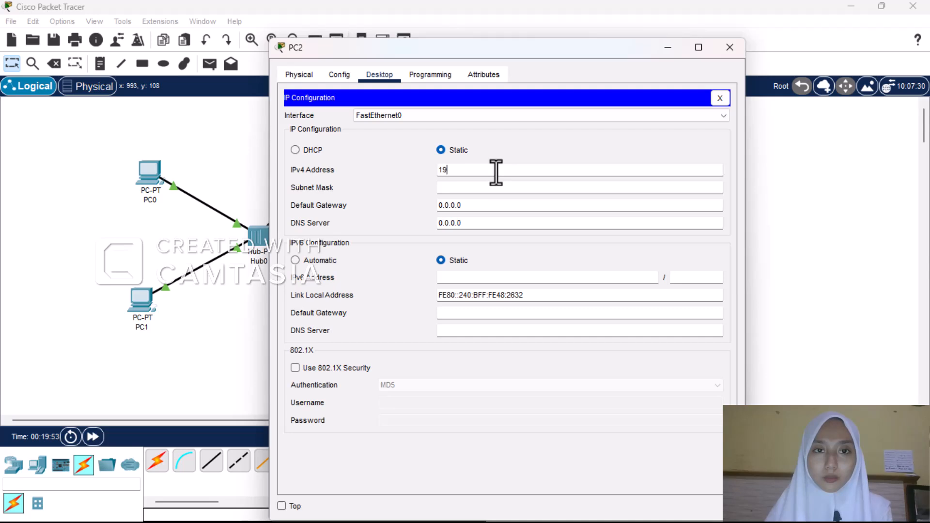
pyautogui.write('.168')
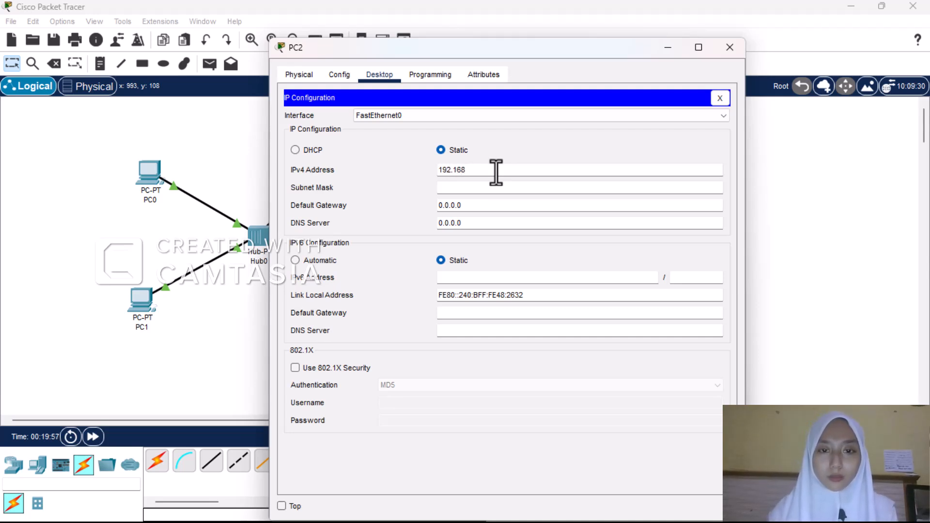
pyautogui.write('.')
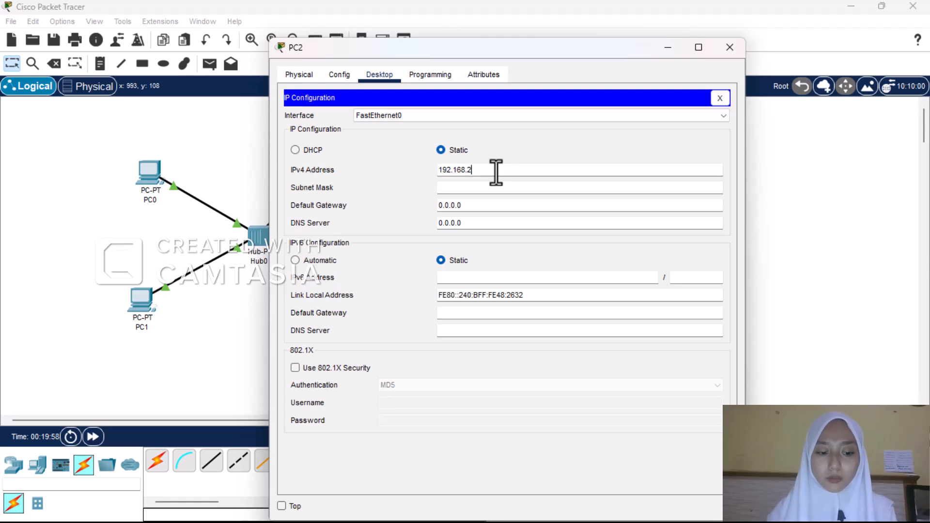
pyautogui.write('2.1')
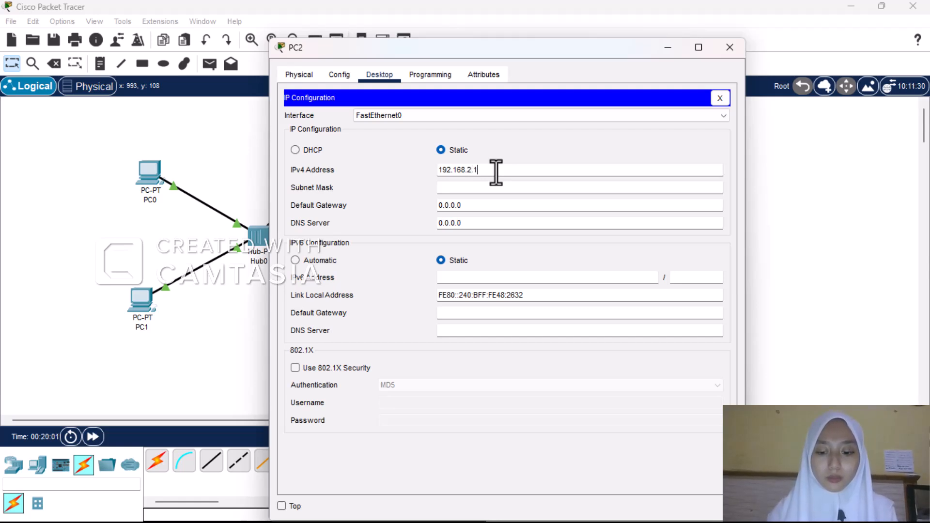
pyautogui.press('BackSpace')
pyautogui.press('BackSpace')
pyautogui.write('.2')
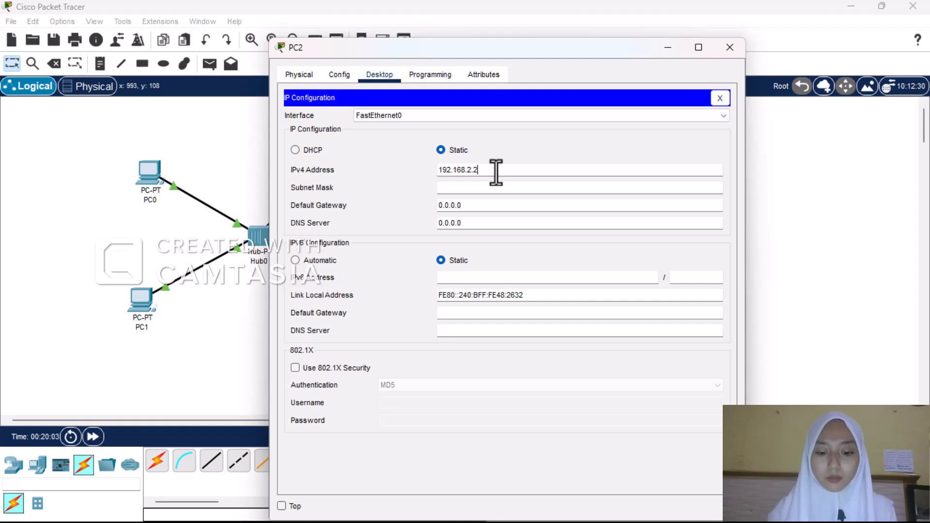
pyautogui.press('Return')
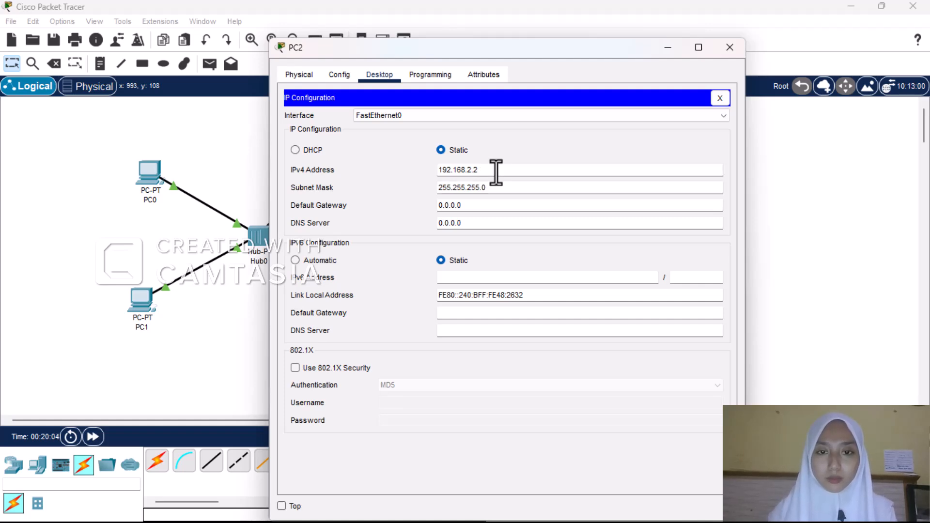
pyautogui.click(723, 50)
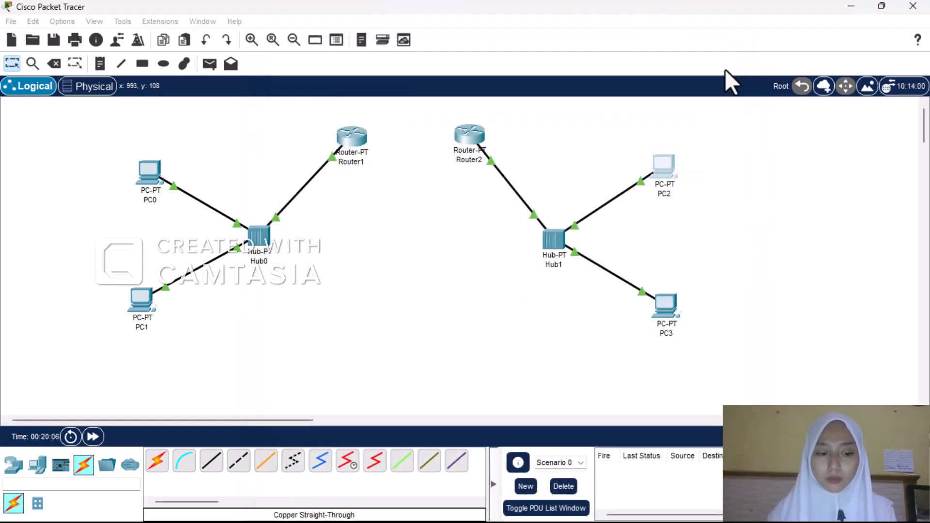
# Configure PC3 with the static IPv4 address 192.168.2.3 and subnet mask 255.255.255.0
pyautogui.doubleClick(676, 318)
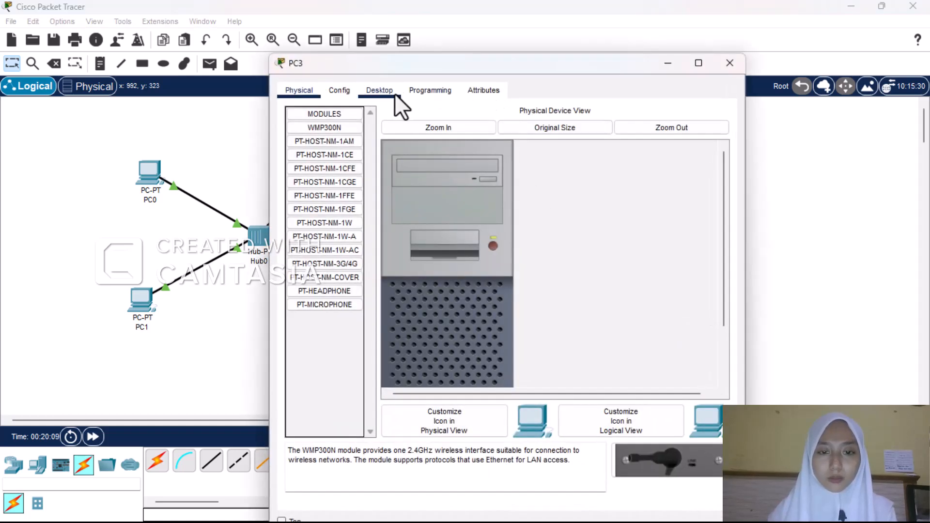
pyautogui.click(380, 90)
pyautogui.click(347, 154)
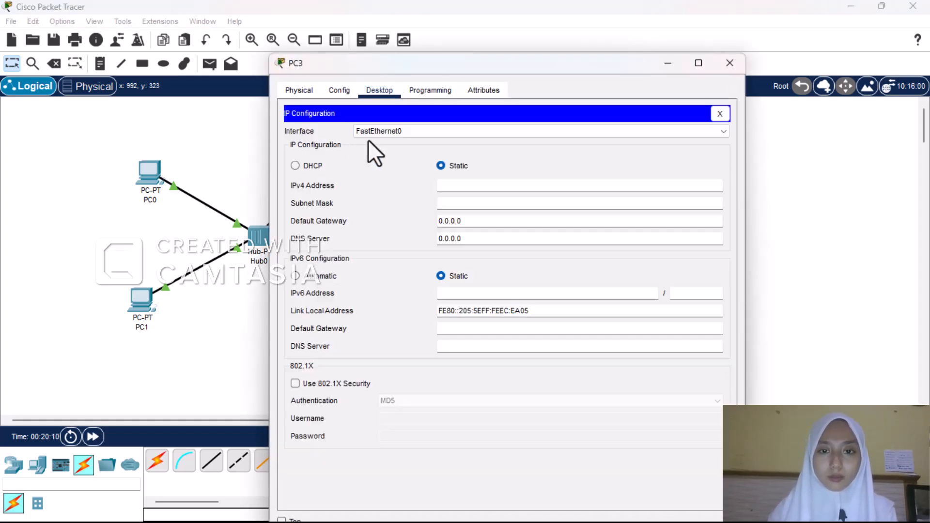
pyautogui.click(457, 185)
pyautogui.write('192.168')
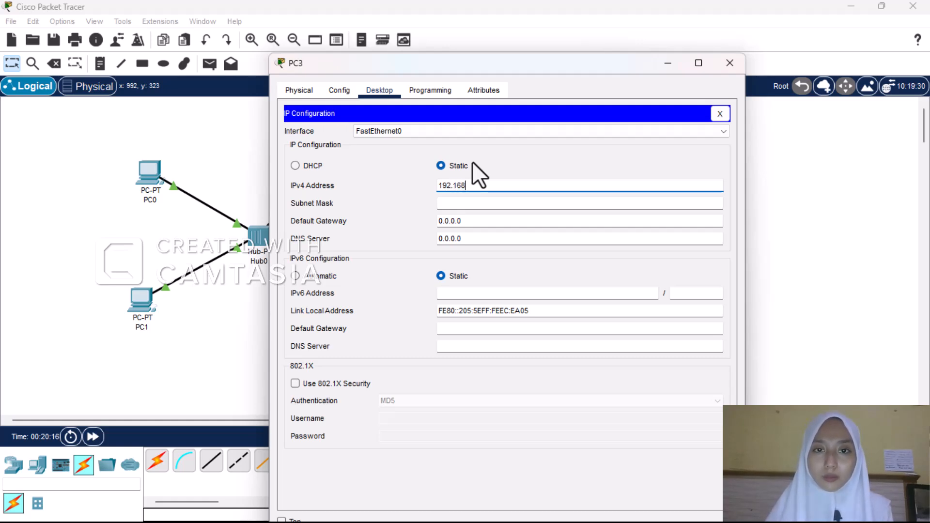
pyautogui.write('.2.3')
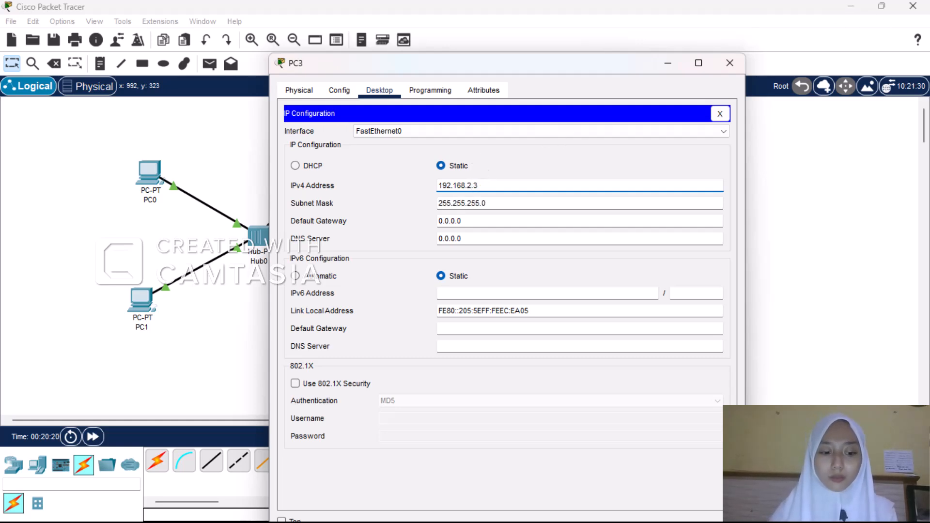
pyautogui.click(734, 64)
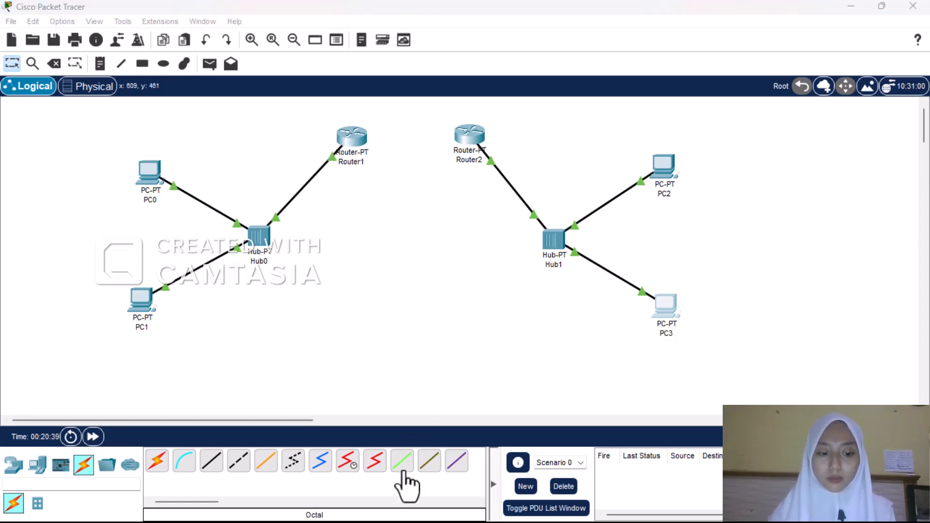
# Try to attach a Serial DTE cable to one of Router1's FastEthernet ports
pyautogui.click(380, 458)
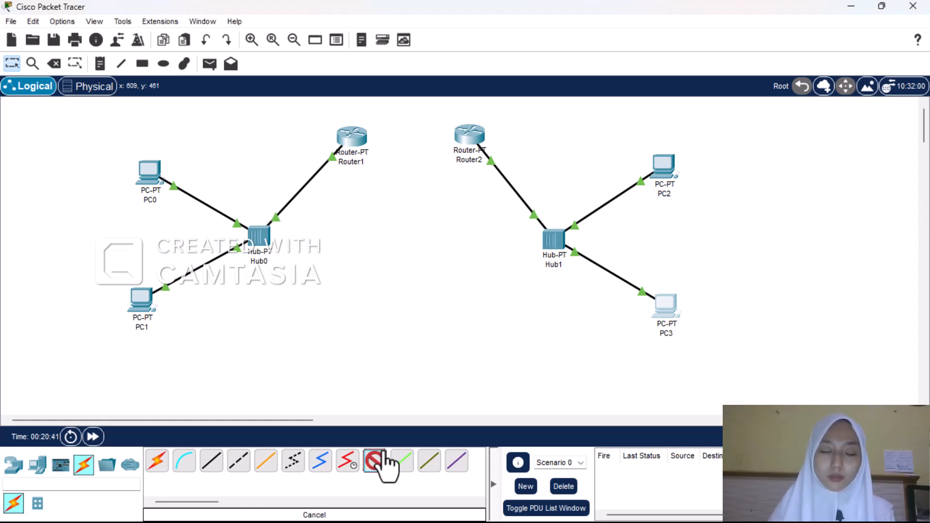
pyautogui.click(357, 138)
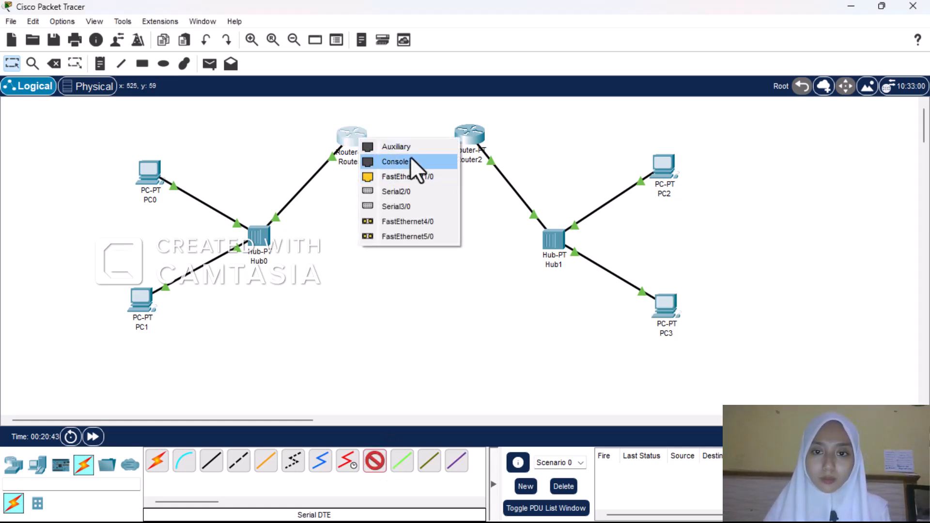
pyautogui.click(376, 229)
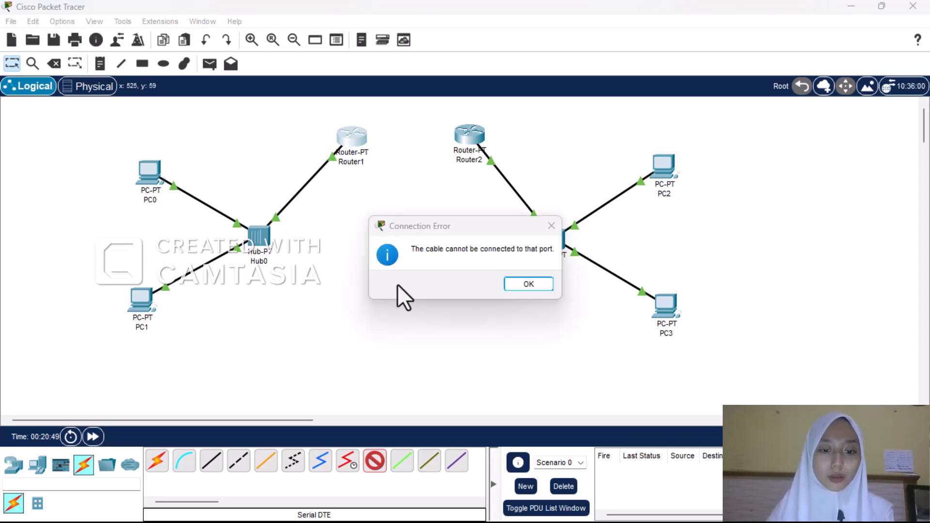
pyautogui.click(535, 283)
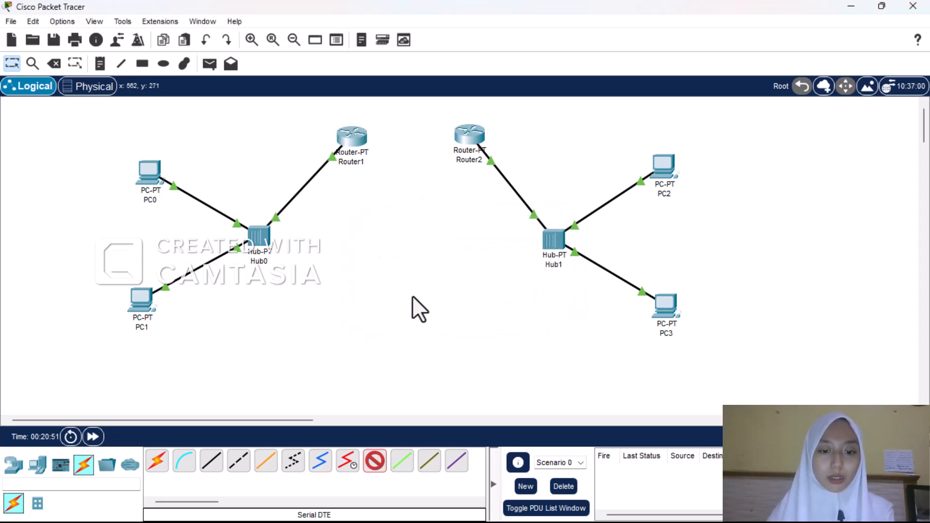
# Connect Router1's Serial2/0 port to Router2's Serial2/0 port with a Serial DTE cable
pyautogui.click(376, 466)
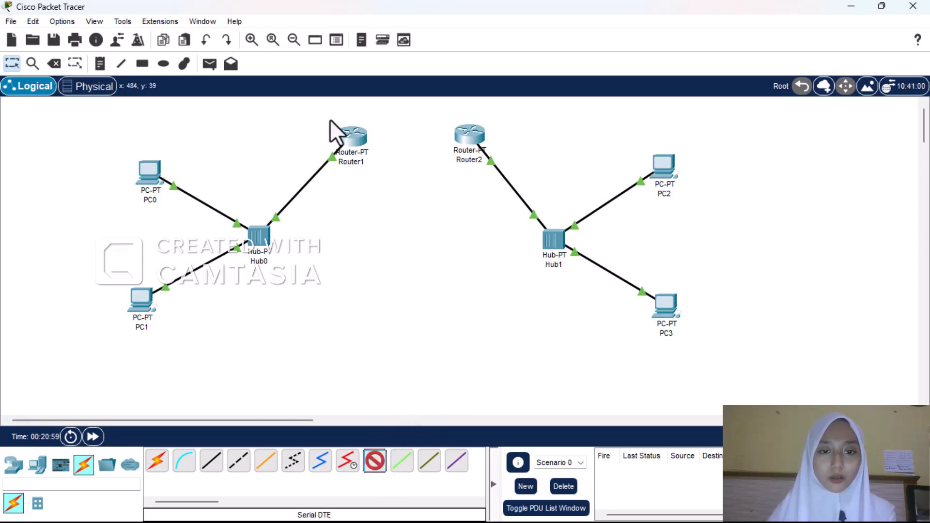
pyautogui.click(348, 138)
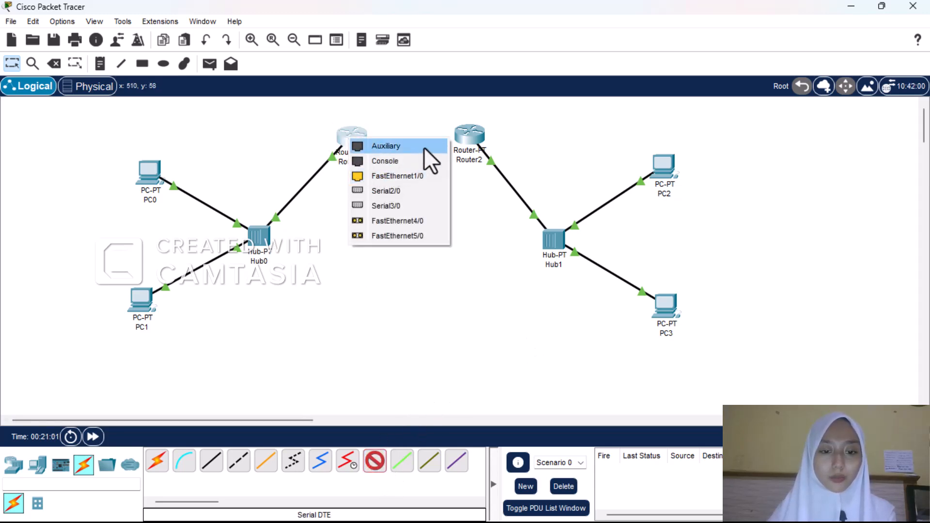
pyautogui.click(417, 191)
pyautogui.click(468, 136)
pyautogui.click(469, 138)
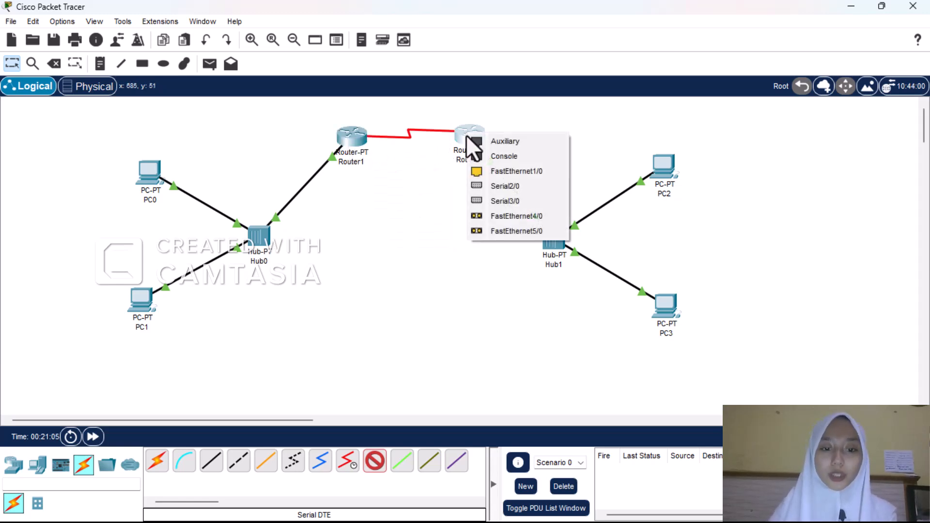
pyautogui.click(495, 186)
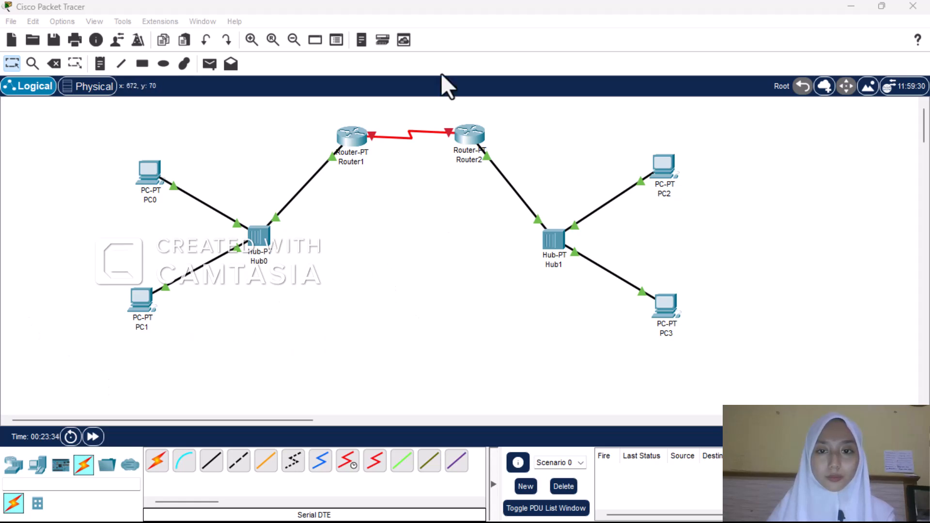
# Configure Router2's Serial2/0 interface with IPv4 address 10.10.1.1 and subnet mask 255.0.0.0
pyautogui.click(474, 132)
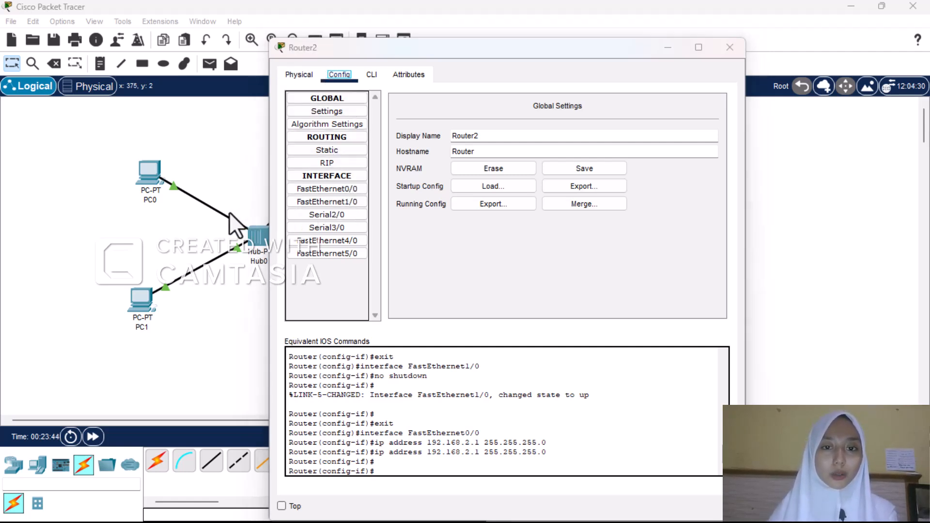
pyautogui.click(326, 215)
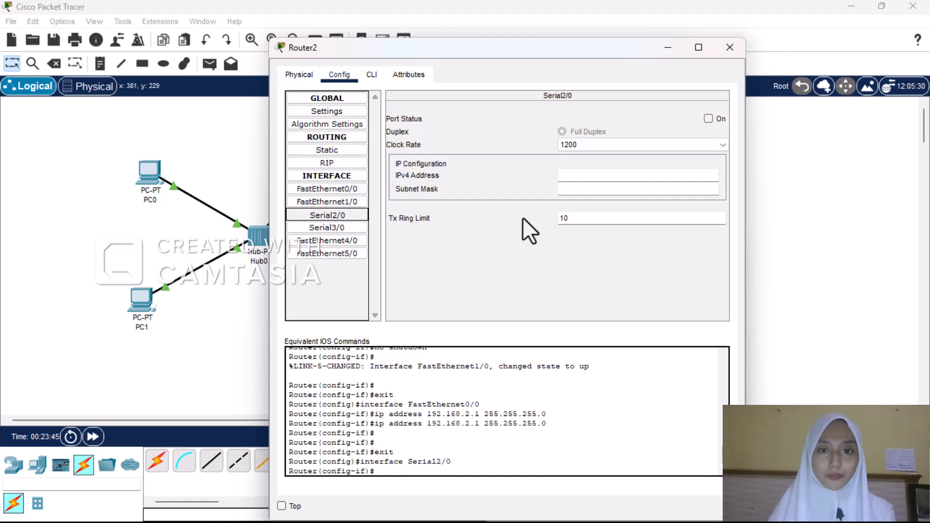
pyautogui.click(597, 174)
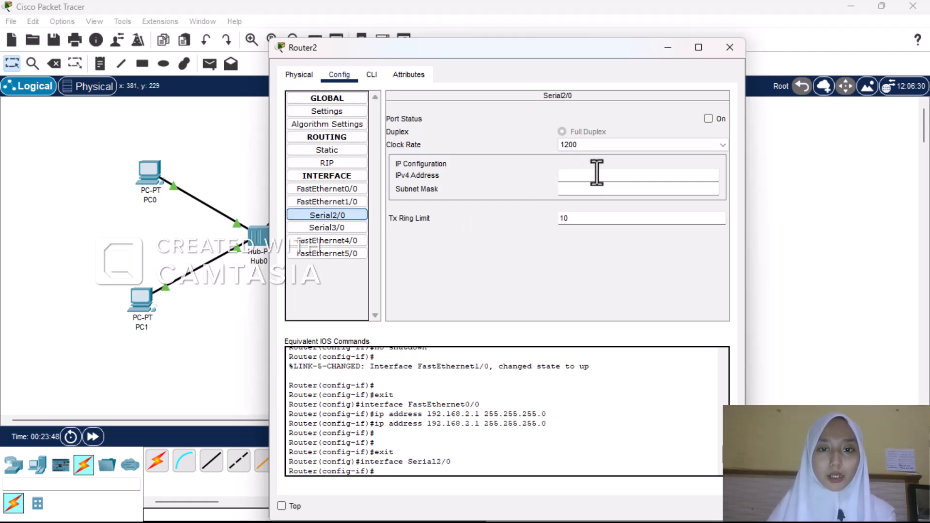
pyautogui.write('10.10')
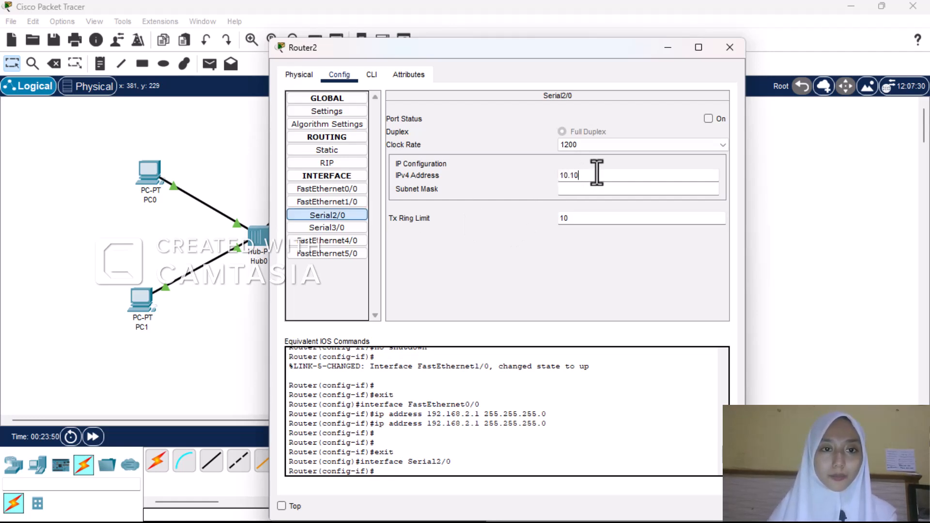
pyautogui.write('.1.1')
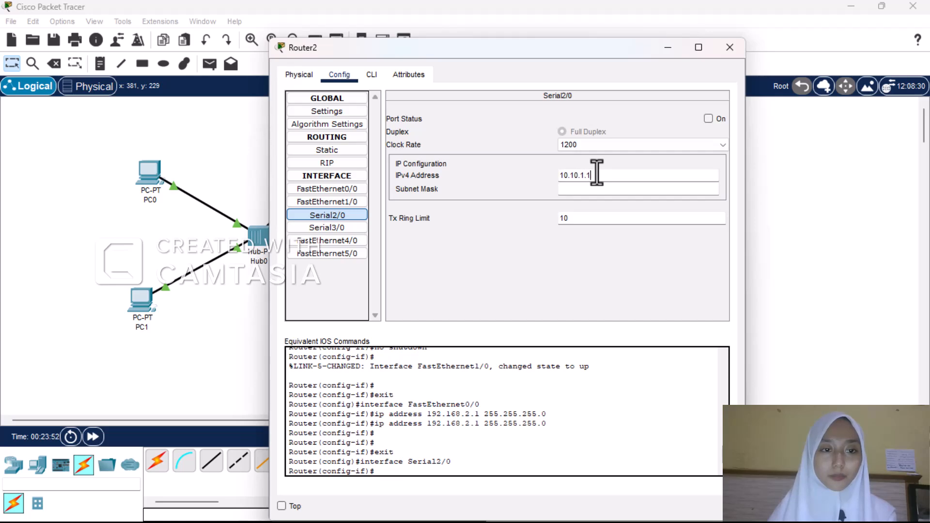
pyautogui.press('Return')
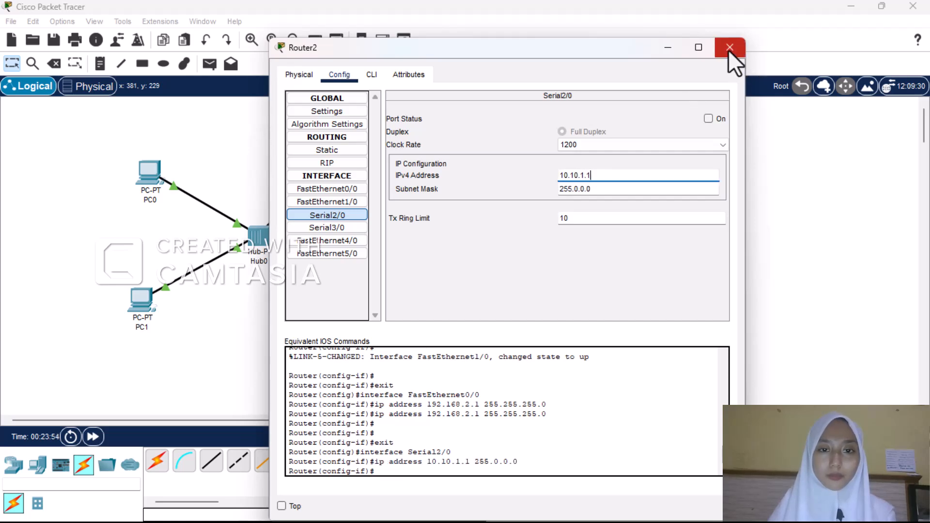
pyautogui.click(730, 47)
# Configure Router1's Serial2/0 interface with IPv4 address 10.10.1.2 and subnet mask 255.0.0.0
pyautogui.click(348, 141)
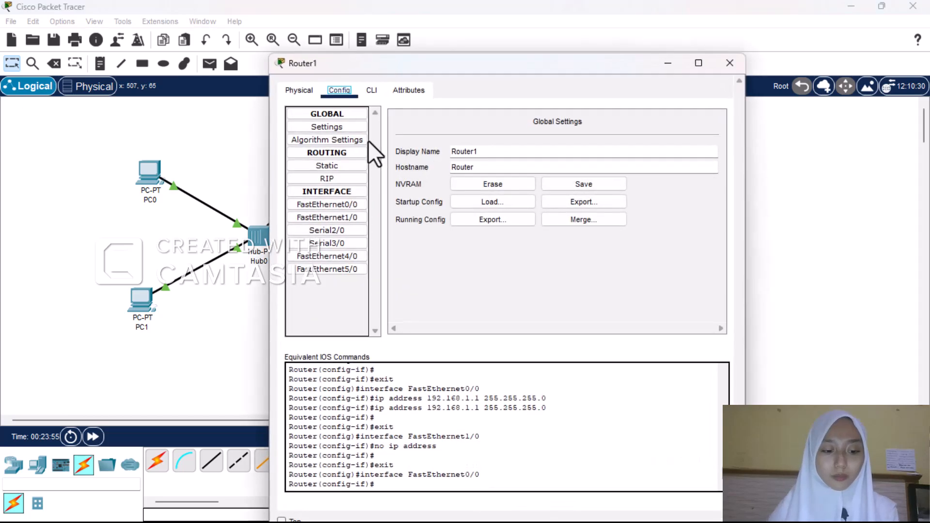
pyautogui.click(341, 213)
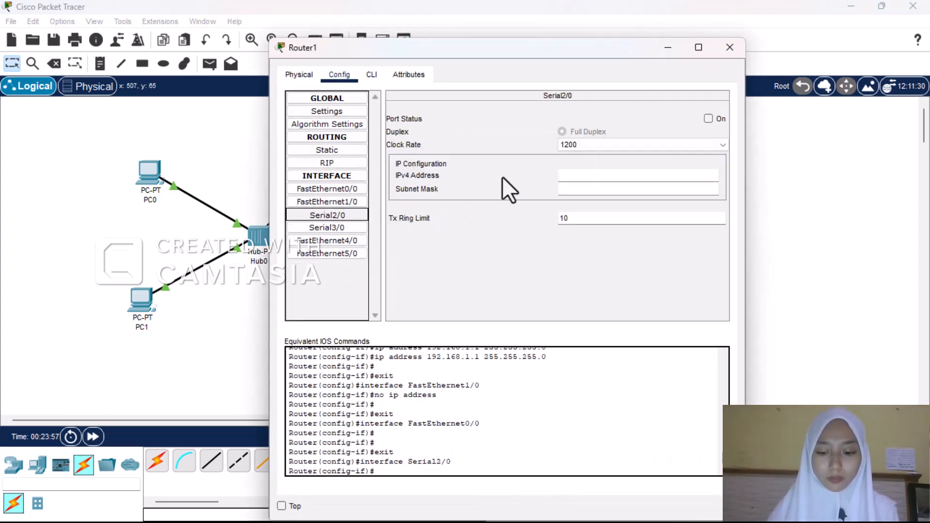
pyautogui.click(572, 175)
pyautogui.write('1')
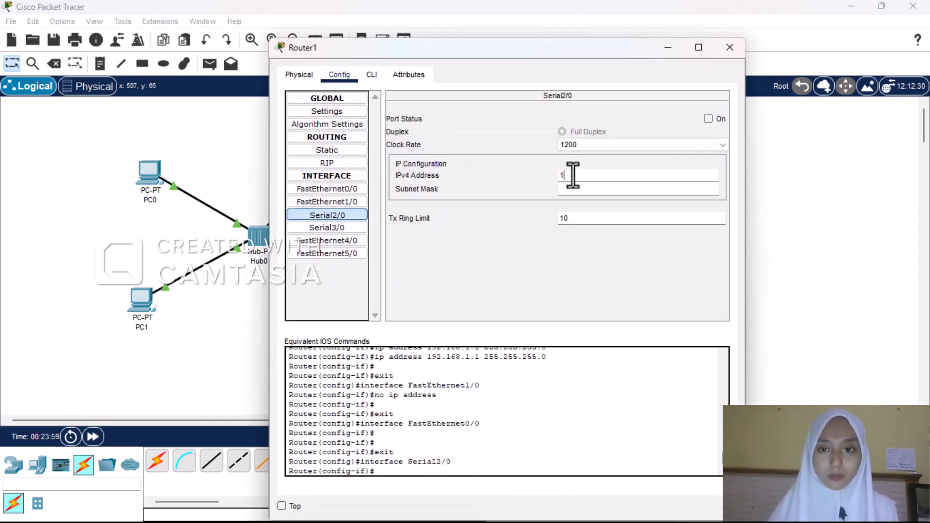
pyautogui.write('0.0.')
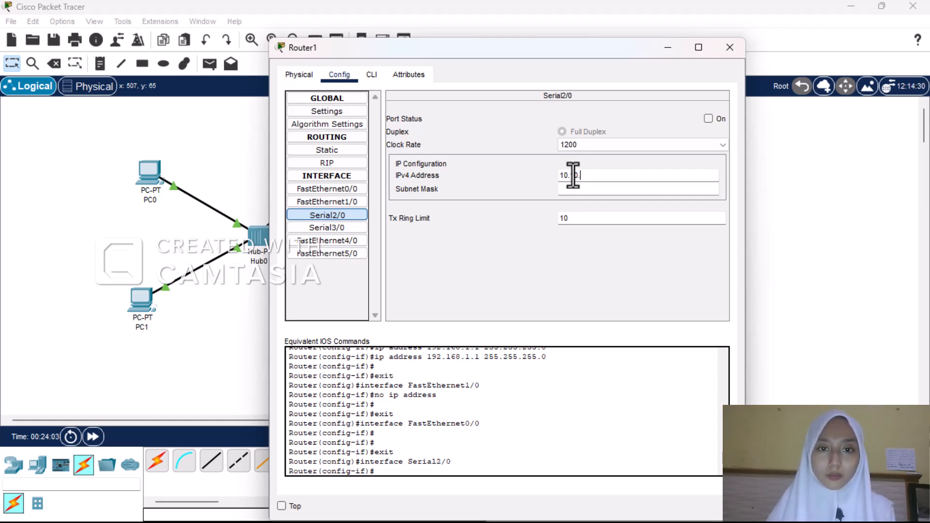
pyautogui.write('1.1')
pyautogui.press('BackSpace')
pyautogui.write('2')
pyautogui.press('Return')
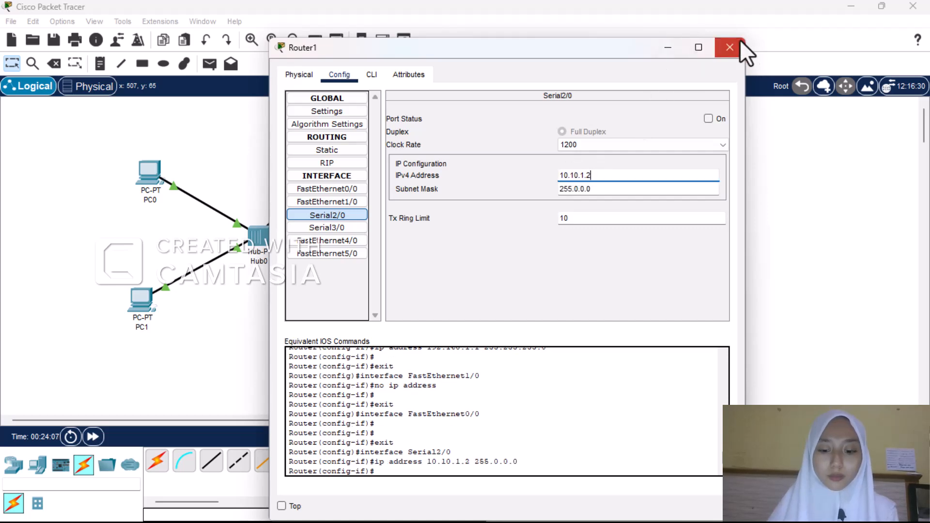
pyautogui.click(730, 47)
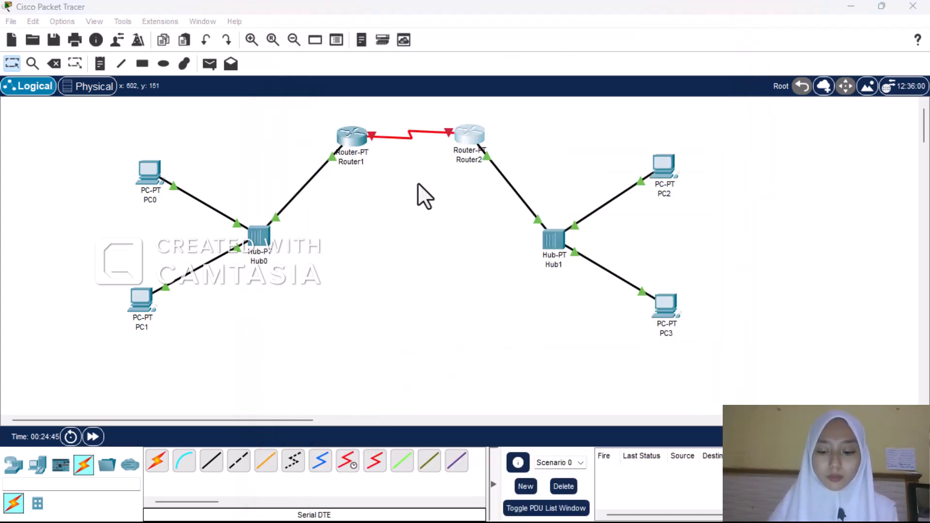
# Turn on the port status of Router2's Serial2/0 interface
pyautogui.click(470, 140)
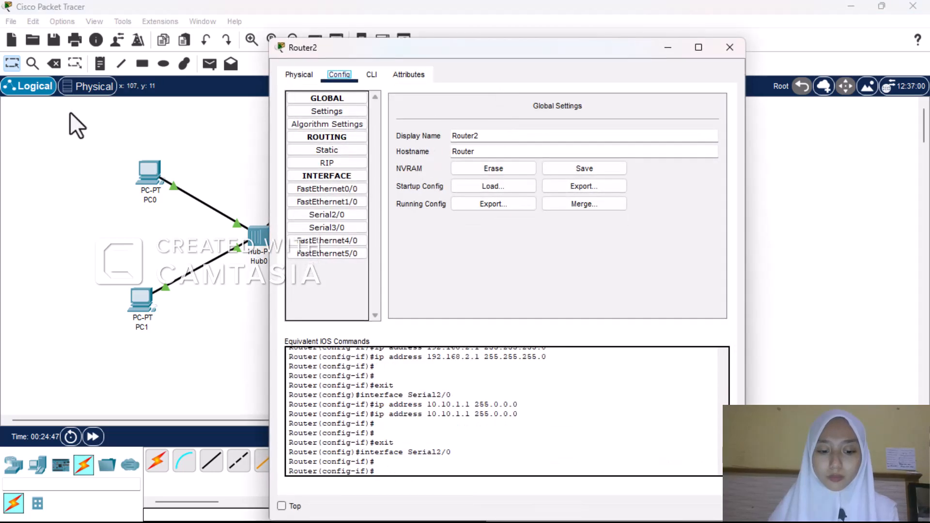
pyautogui.click(323, 213)
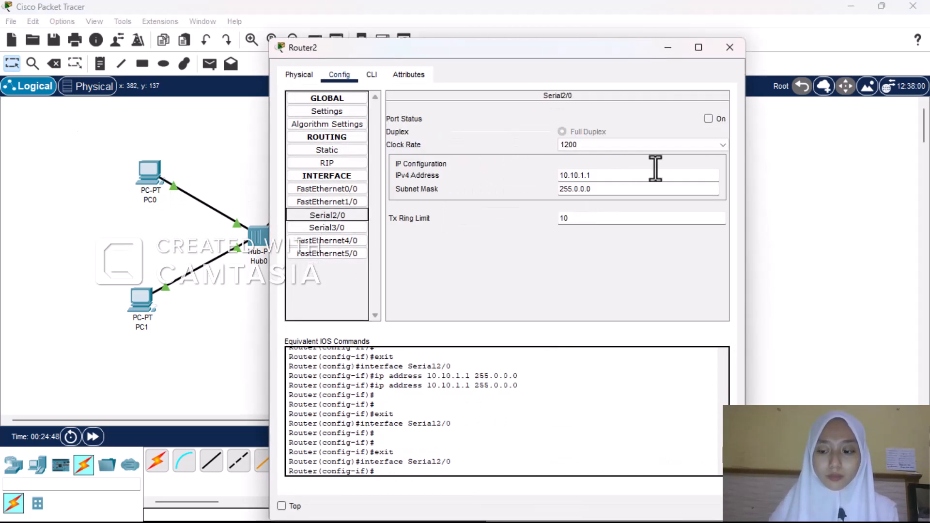
pyautogui.click(710, 119)
pyautogui.click(730, 47)
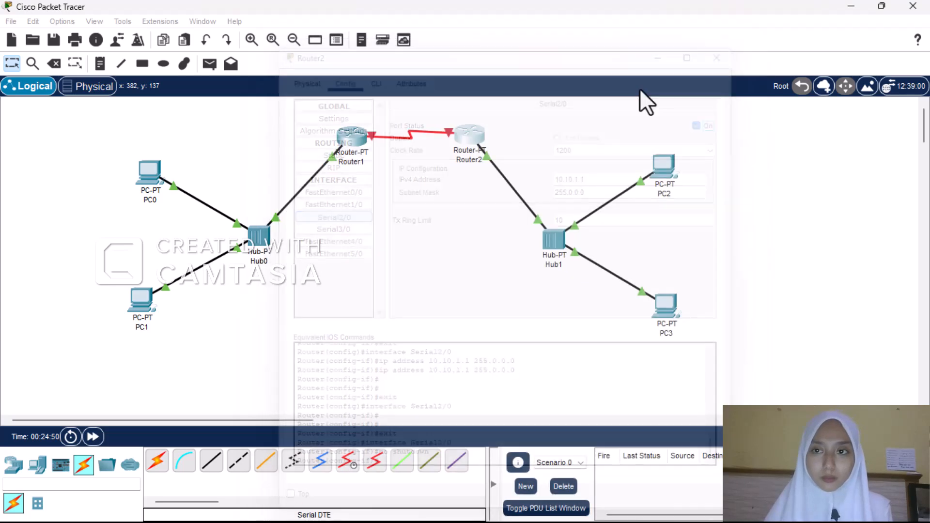
# Turn on the port status of Router1's Serial2/0 interface
pyautogui.click(358, 143)
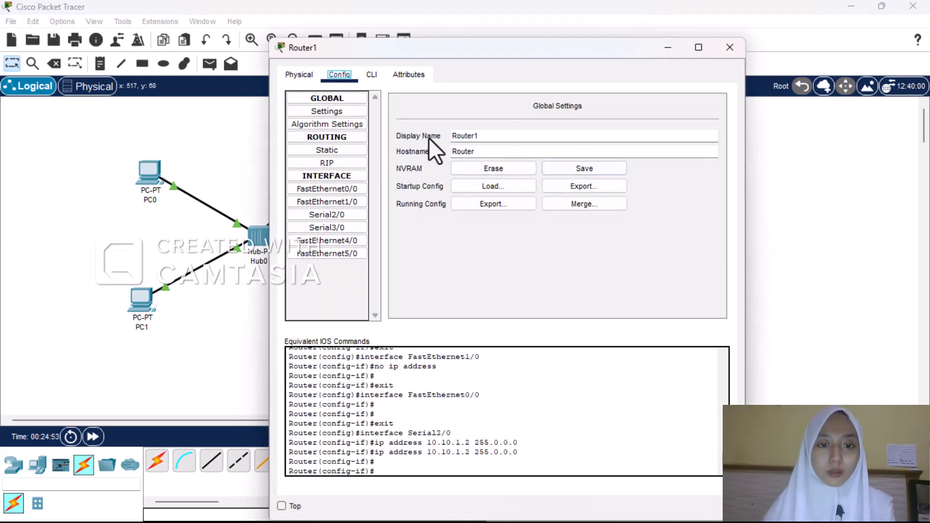
pyautogui.click(346, 214)
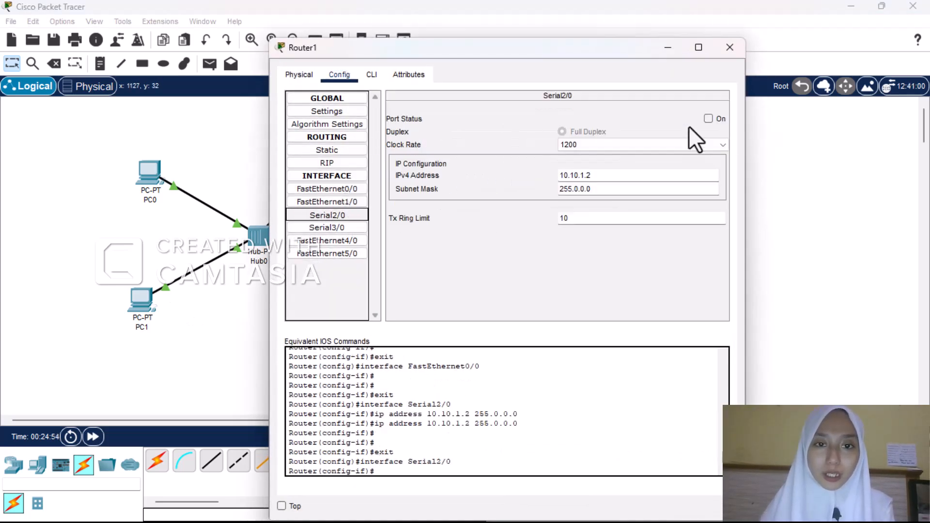
pyautogui.click(710, 118)
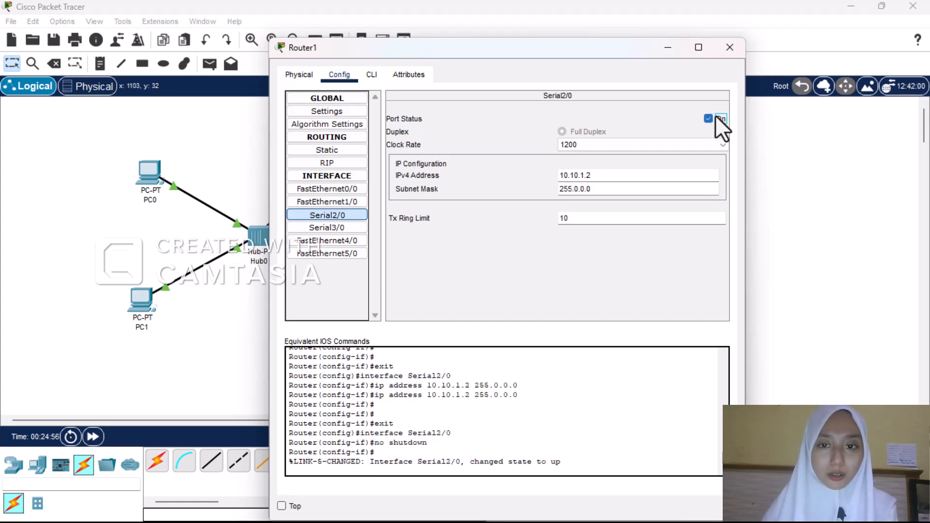
pyautogui.click(730, 47)
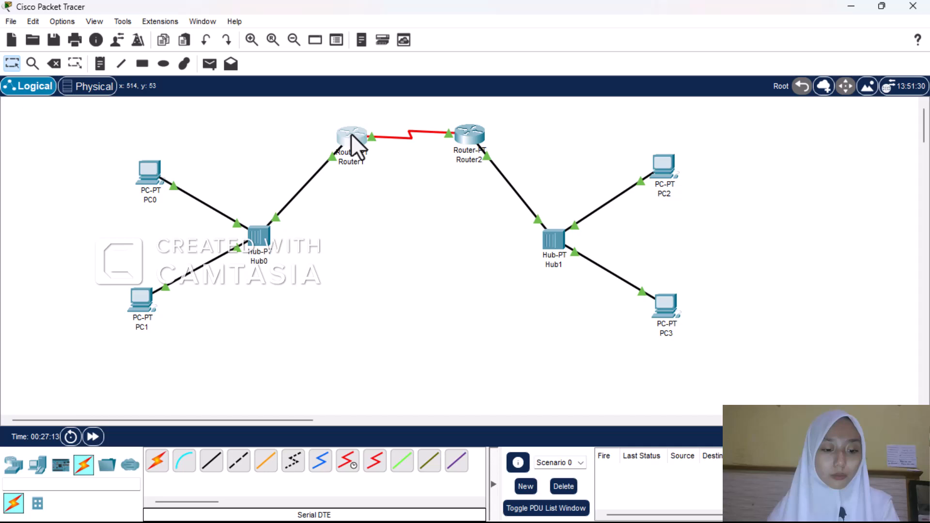
# Start a static route on Router1 with 192.168.2.0 as the destination network
pyautogui.click(351, 134)
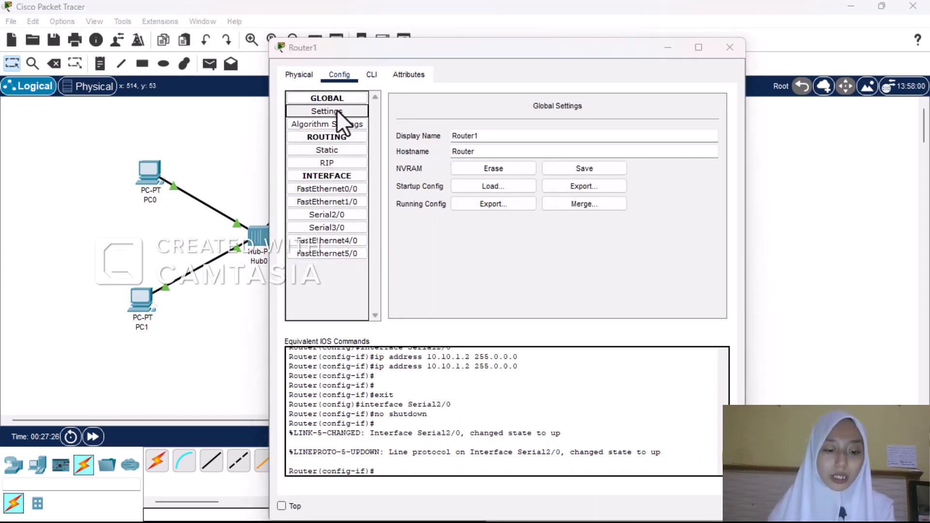
pyautogui.click(334, 106)
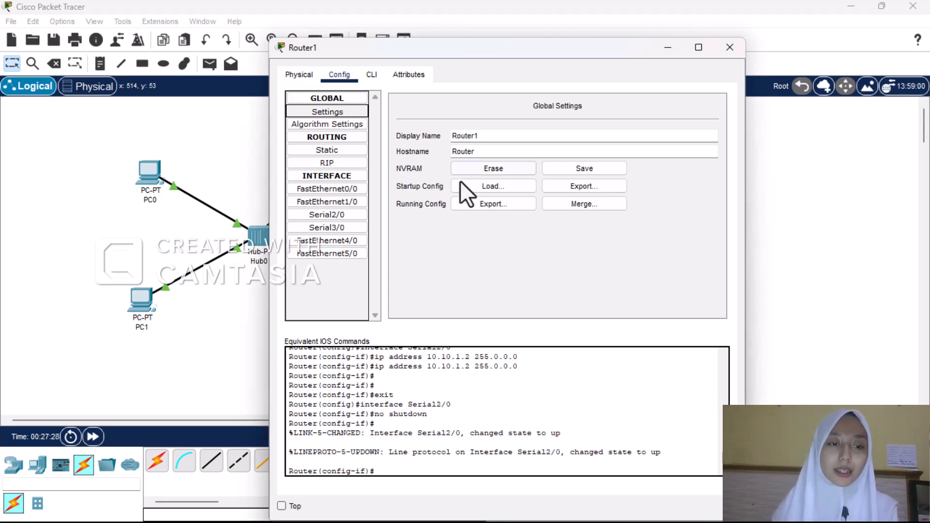
pyautogui.click(333, 136)
pyautogui.click(339, 125)
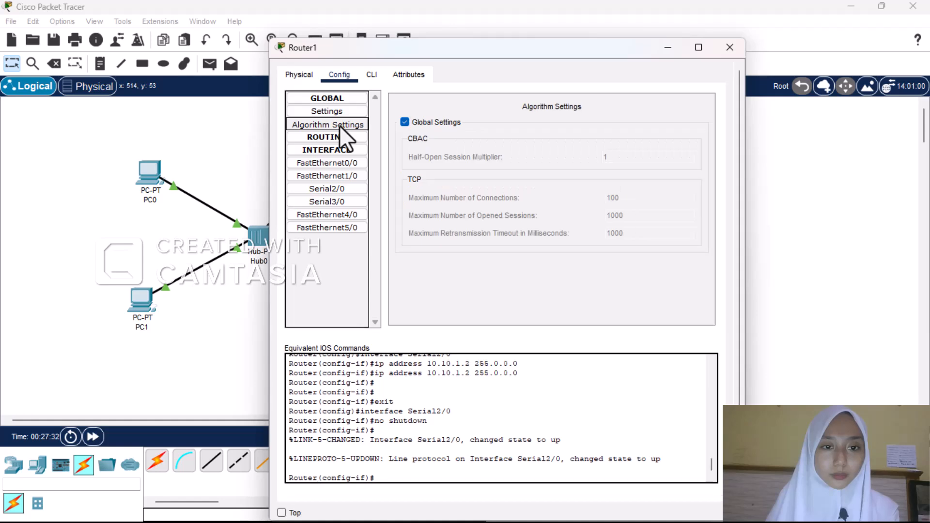
pyautogui.click(344, 113)
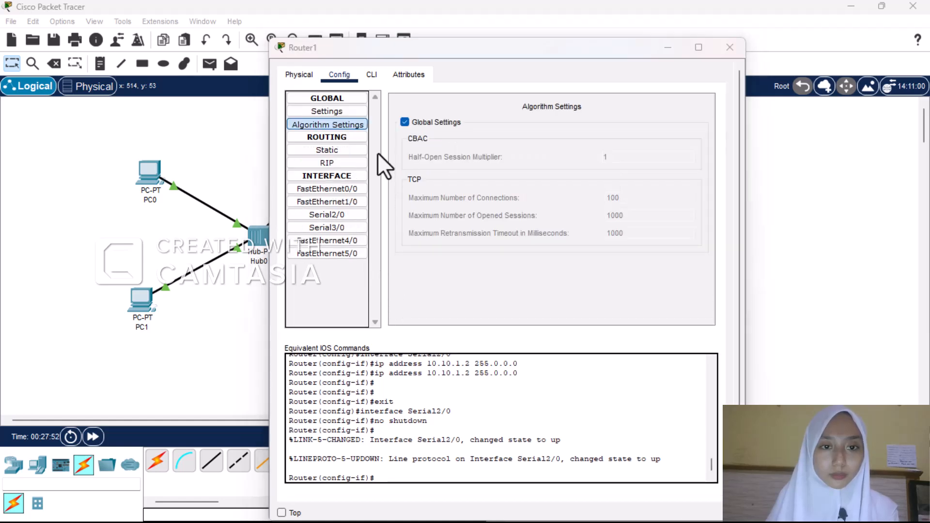
pyautogui.click(332, 153)
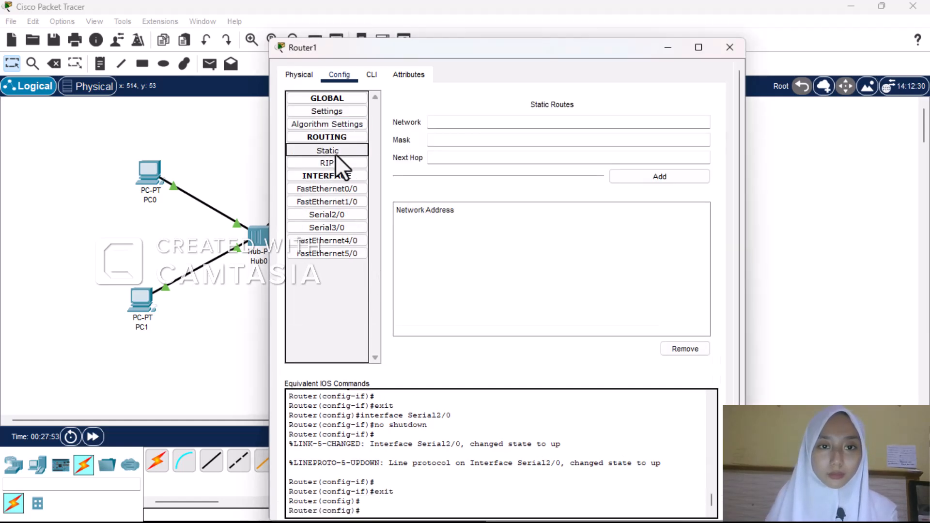
pyautogui.click(505, 126)
pyautogui.write('192.')
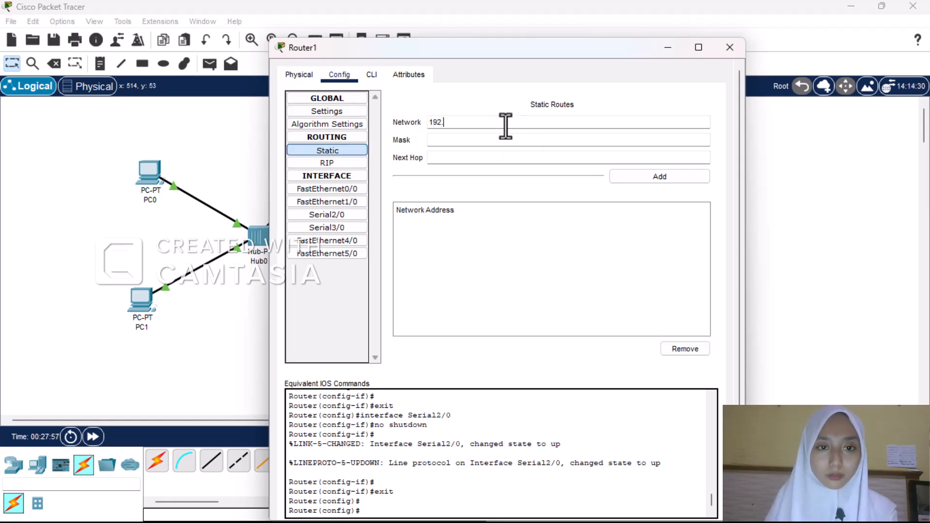
pyautogui.write('168.2.1')
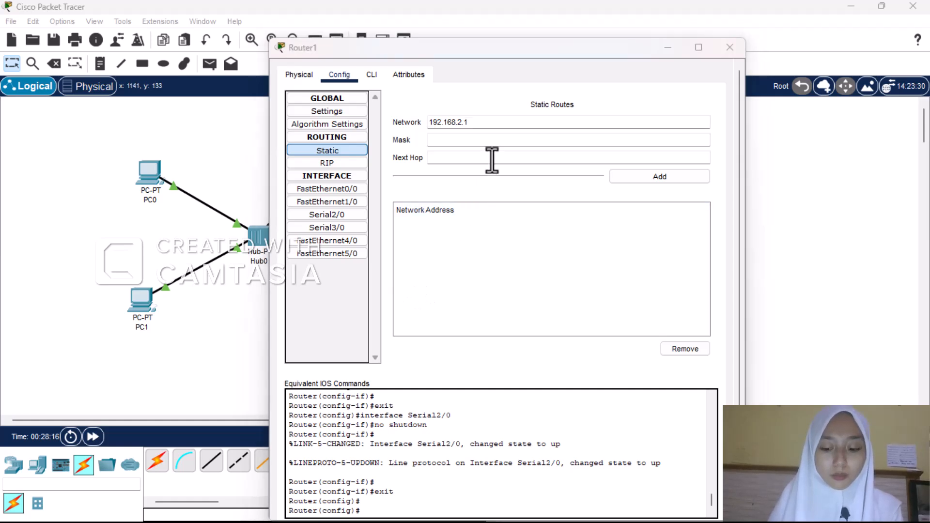
pyautogui.click(492, 125)
pyautogui.write('0')
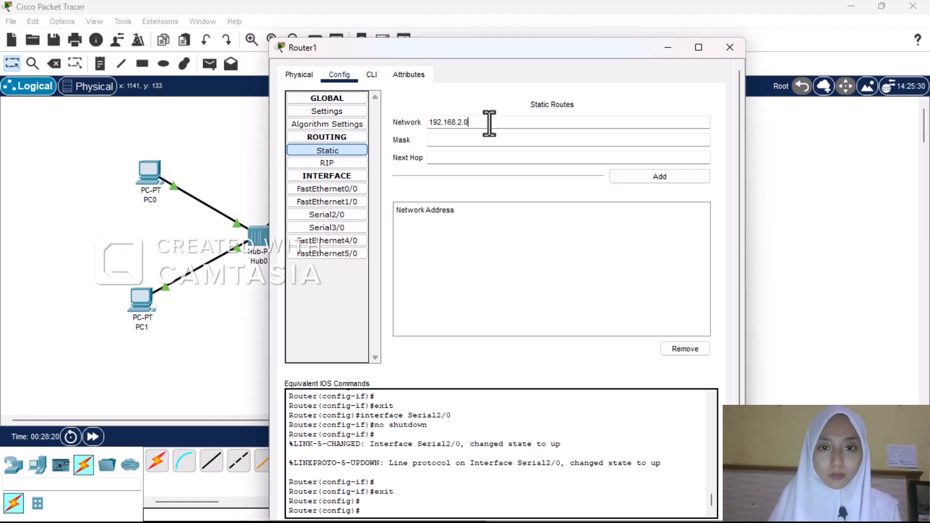
# Set the mask of Router1's new static route to 255.255.255.0
pyautogui.click(481, 140)
pyautogui.write('2')
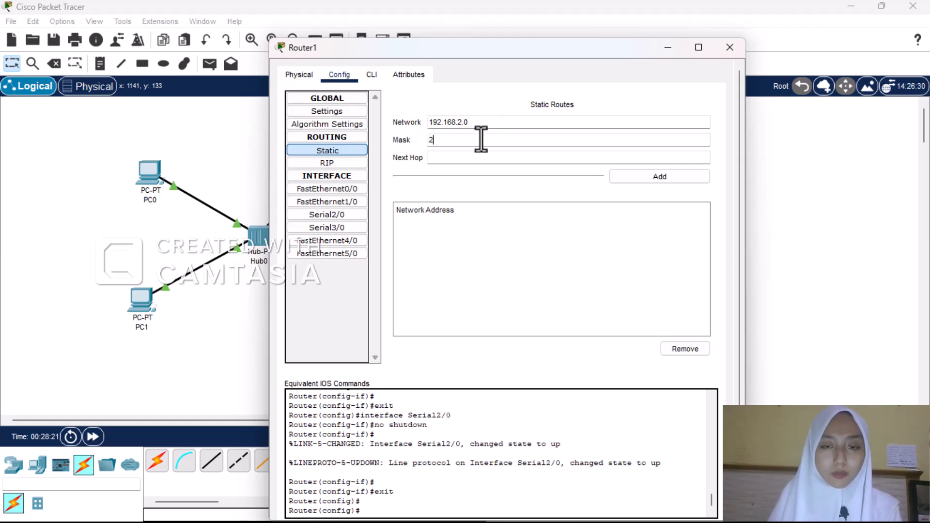
pyautogui.write('55.')
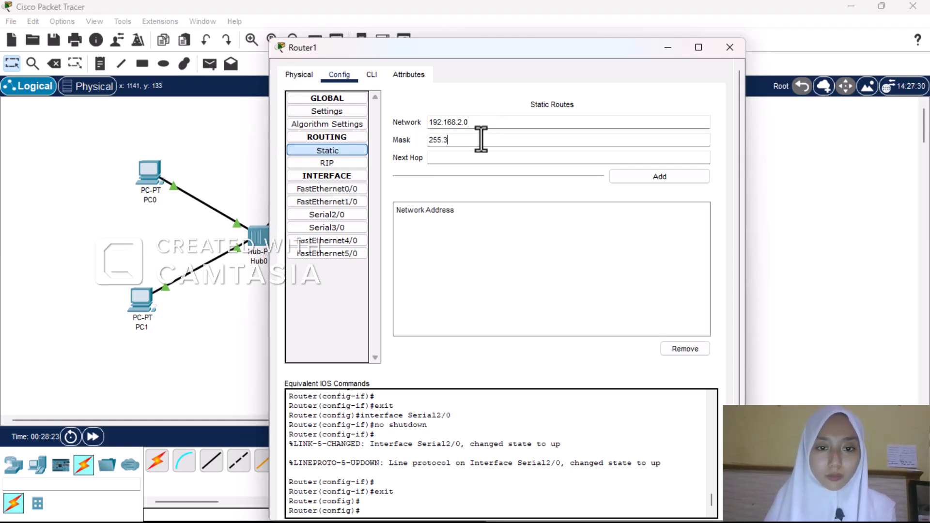
pyautogui.write('3')
pyautogui.press('BackSpace')
pyautogui.write('255.')
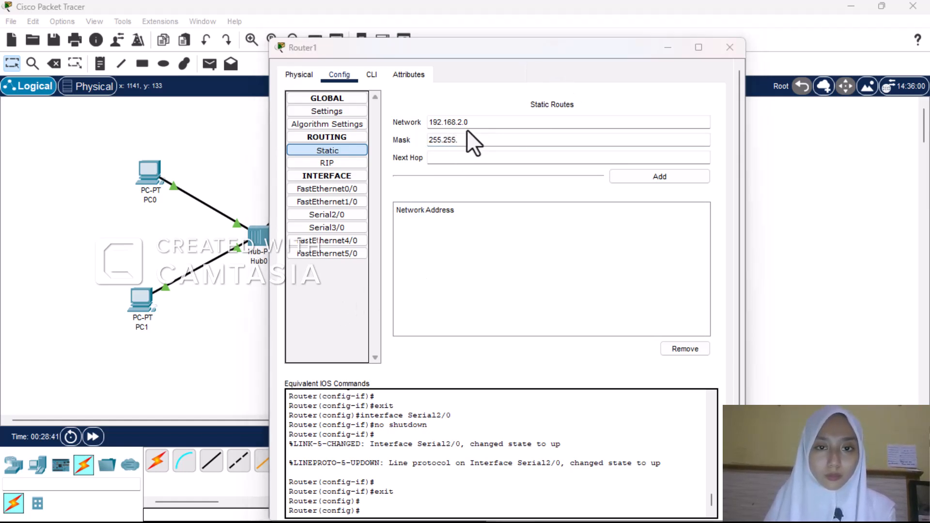
pyautogui.click(465, 140)
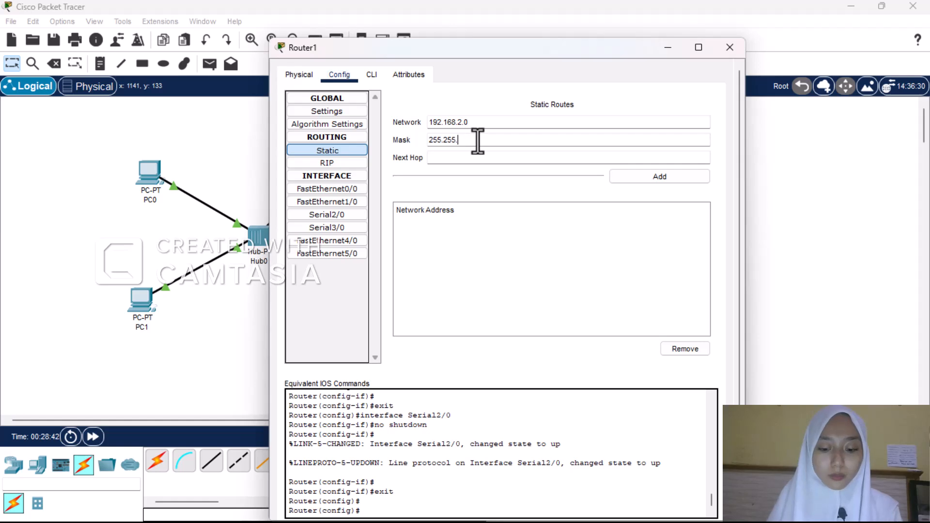
pyautogui.write('266')
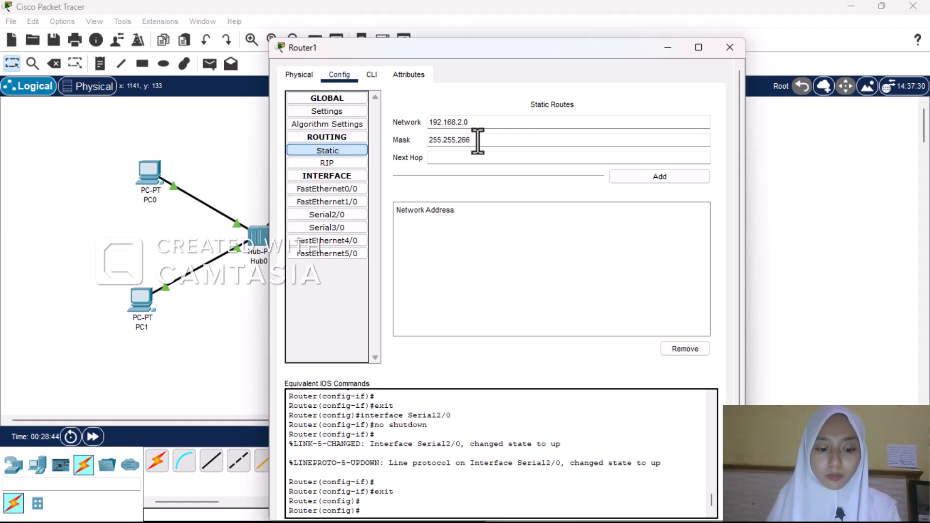
pyautogui.press('BackSpace')
pyautogui.press('BackSpace')
pyautogui.write('5')
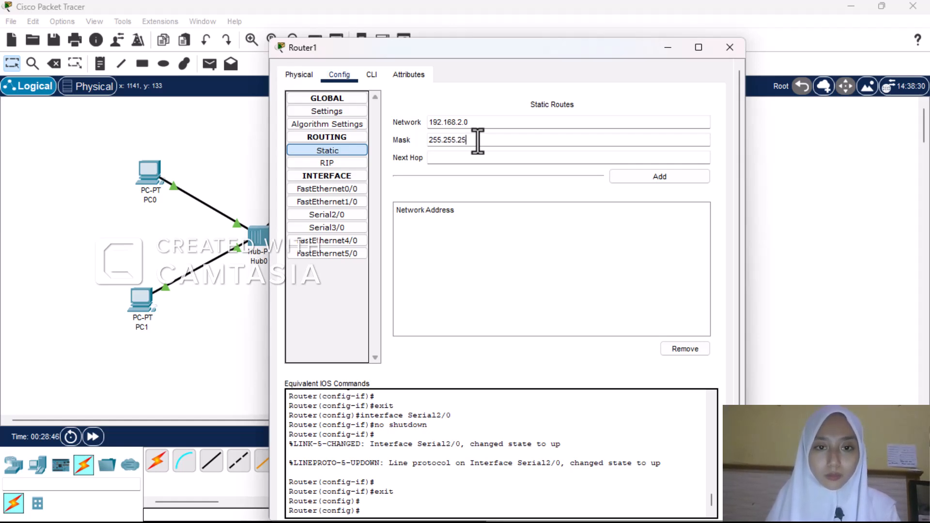
pyautogui.write('5.0')
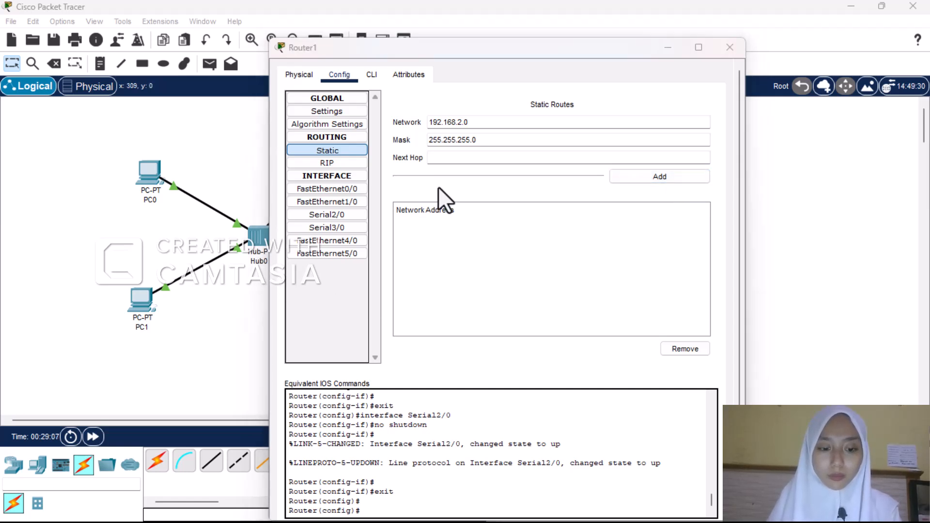
# Try to add Router1's static route to 192.168.2.0 with next hop 10.10.1.2
pyautogui.click(444, 156)
pyautogui.write('1')
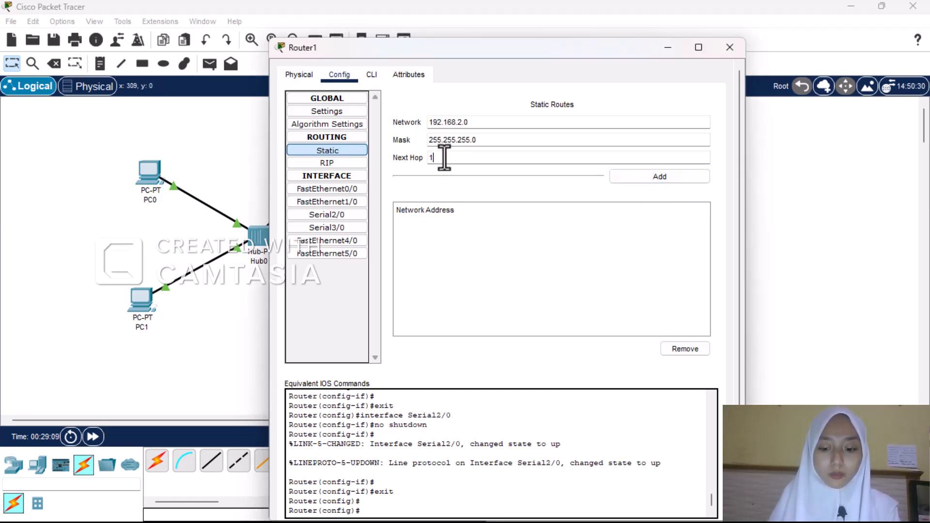
pyautogui.write('0.10.')
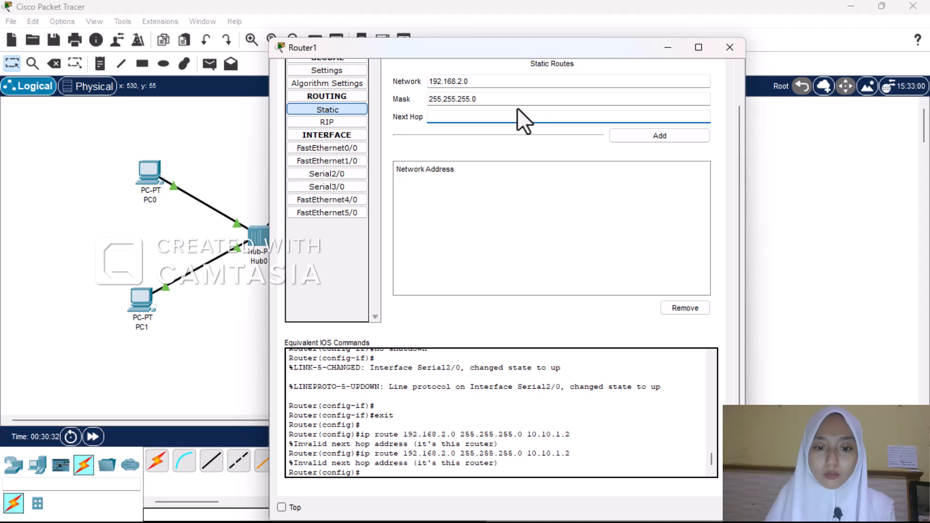
# Set the next hop to 10.10.1.1 and add the static route to 192.168.2.0 on Router1
pyautogui.write('1')
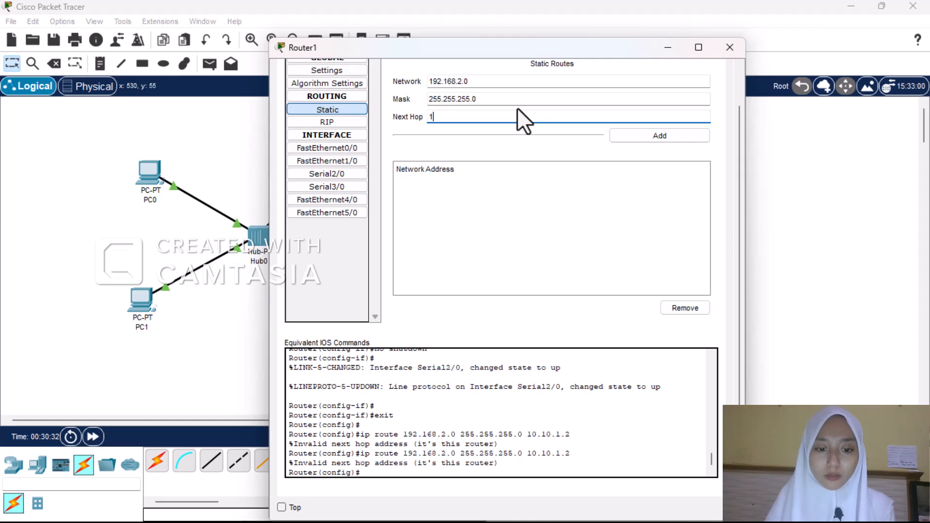
pyautogui.write('0.10.')
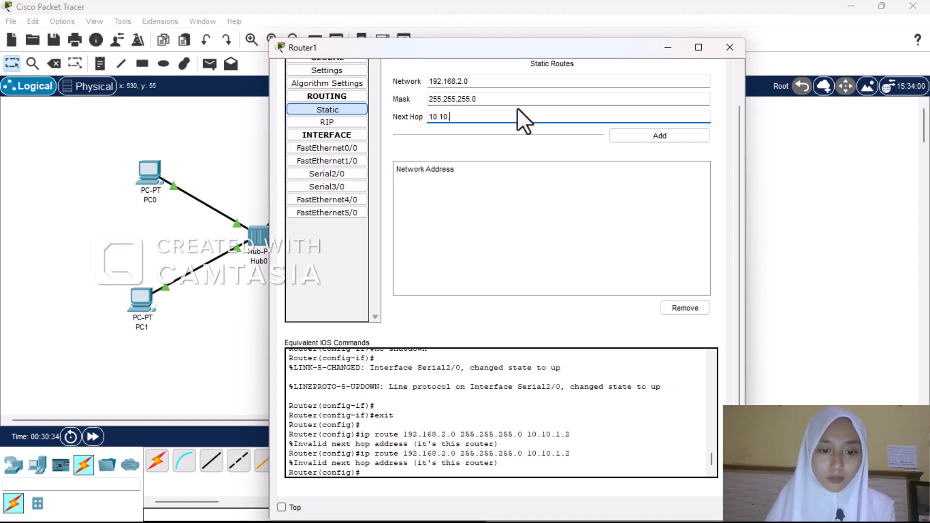
pyautogui.write('1.2')
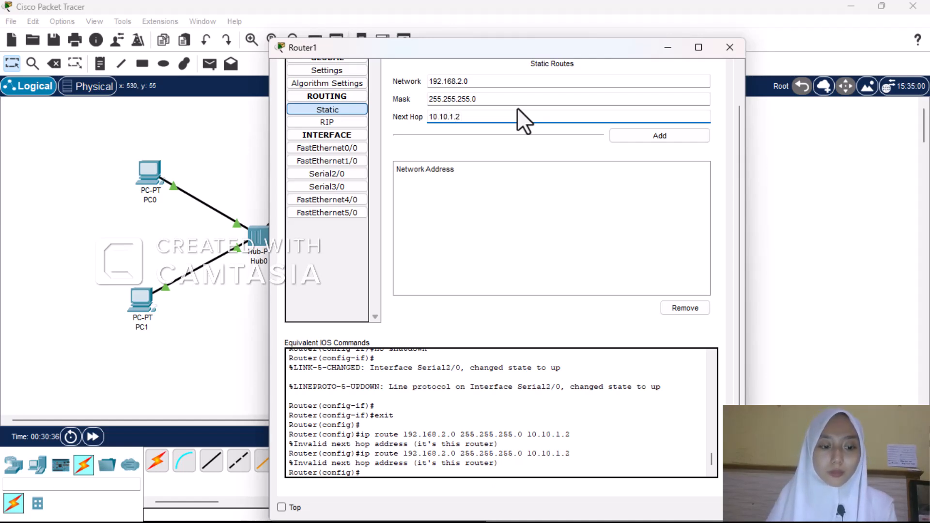
pyautogui.press('BackSpace')
pyautogui.write('1')
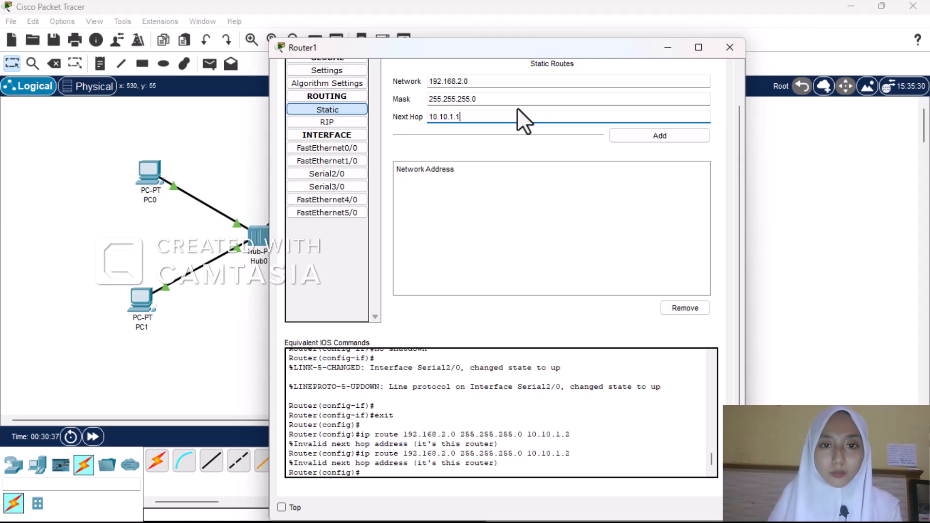
pyautogui.click(672, 139)
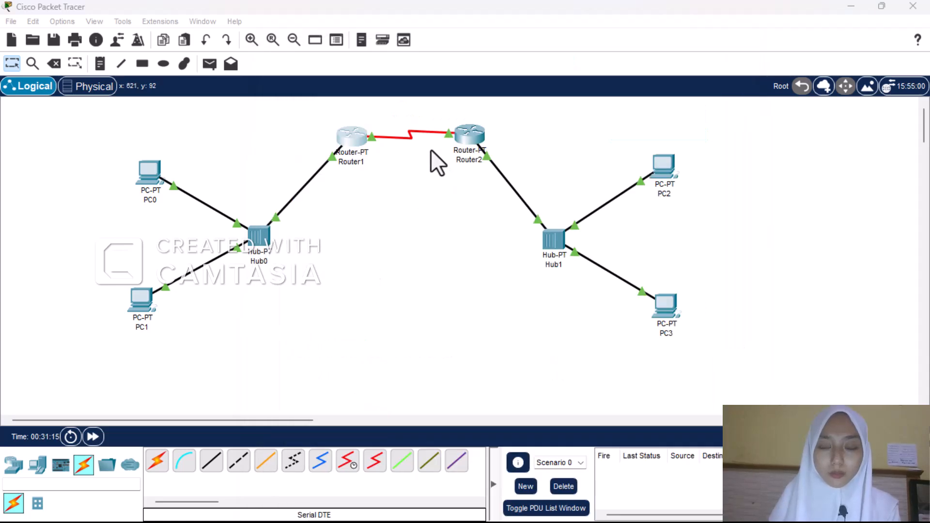
# Check Router1's Serial2/0 settings and its static route list
pyautogui.click(460, 138)
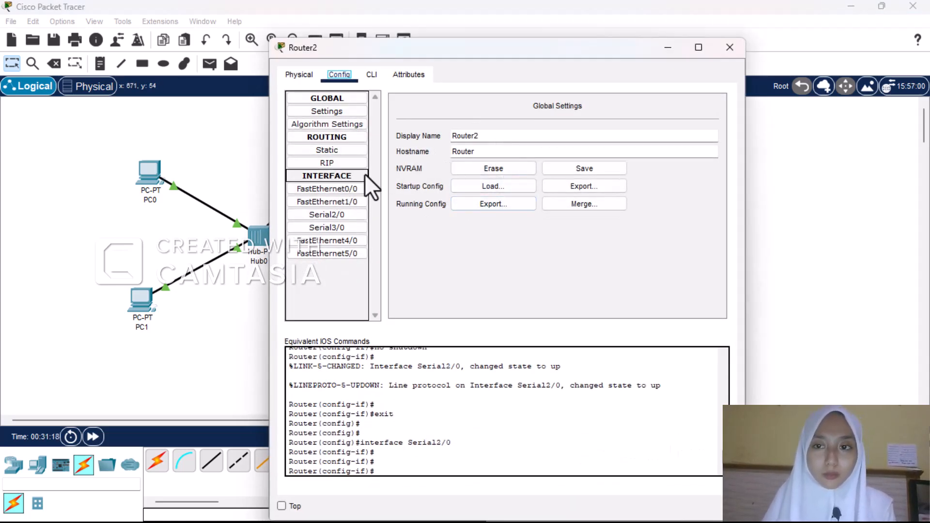
pyautogui.click(729, 47)
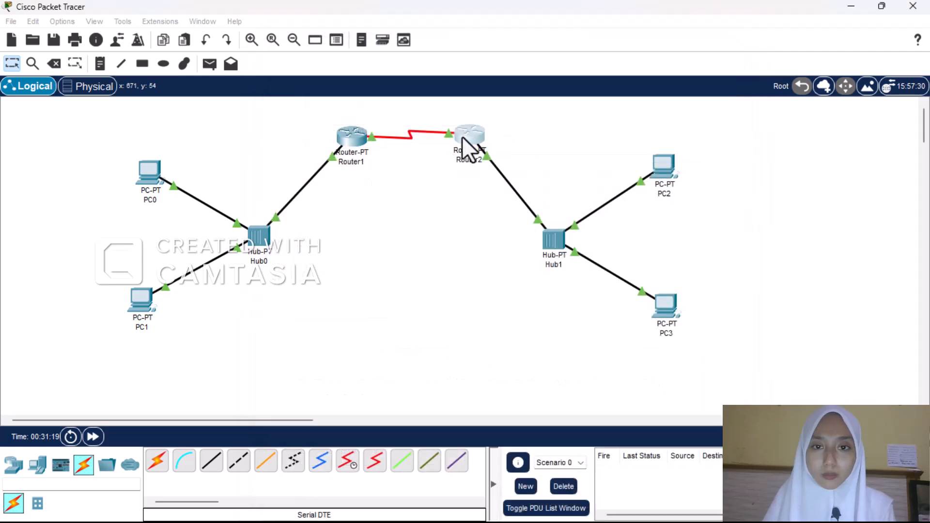
pyautogui.click(351, 142)
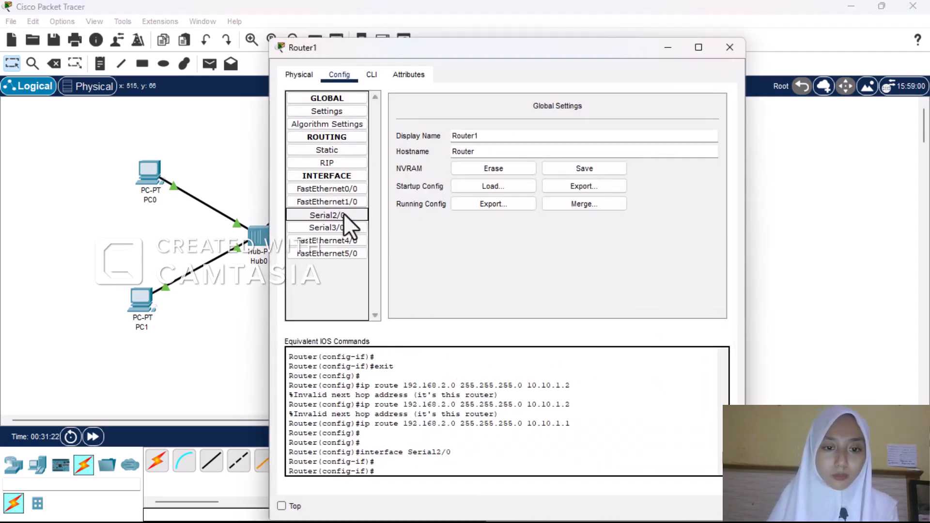
pyautogui.click(344, 213)
pyautogui.click(338, 151)
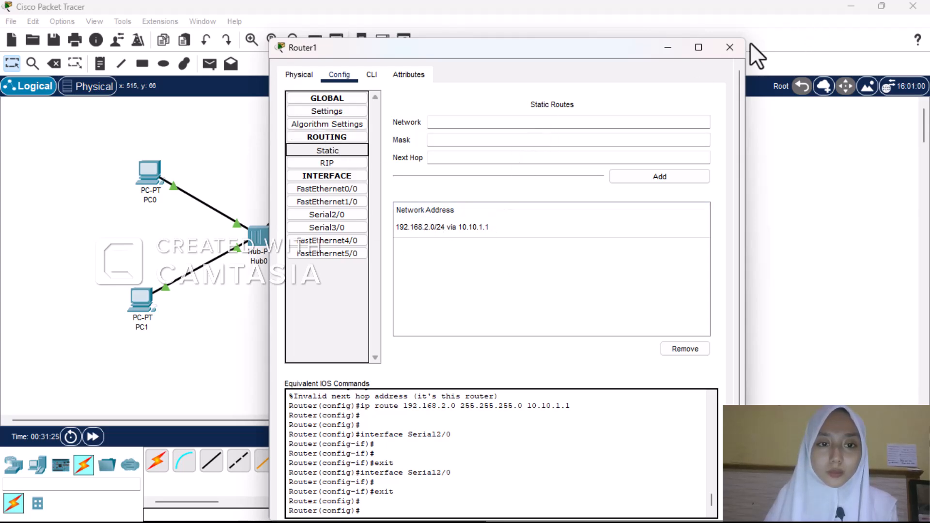
pyautogui.click(730, 47)
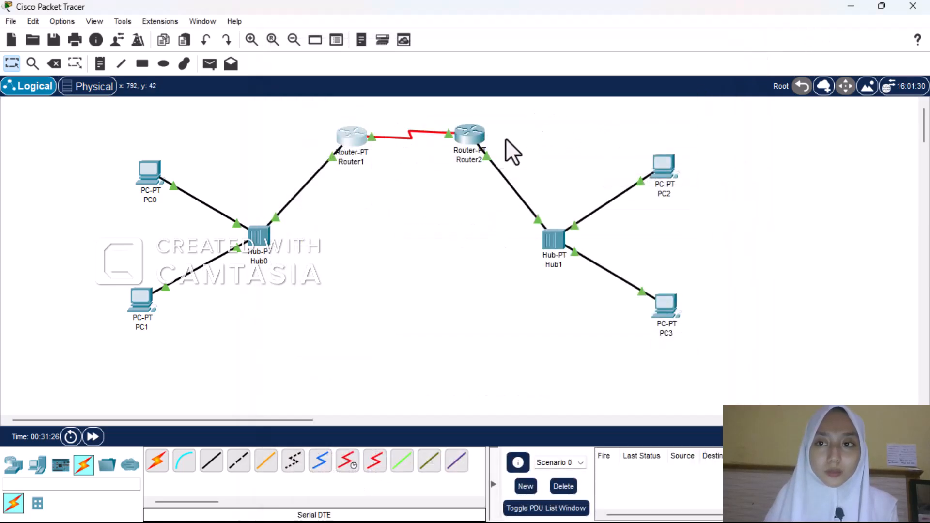
# Start a static route on Router2 with 192.168.1.1 as the destination network
pyautogui.click(473, 129)
pyautogui.click(320, 150)
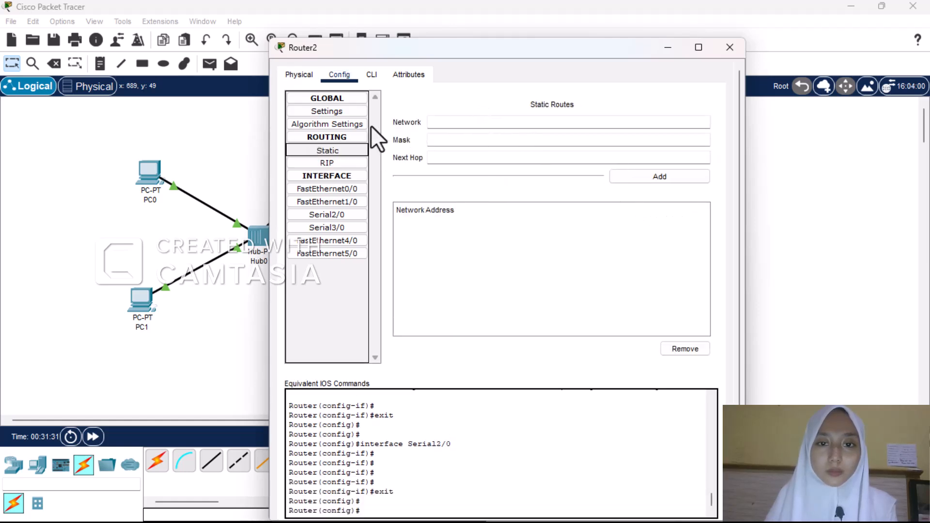
pyautogui.click(446, 123)
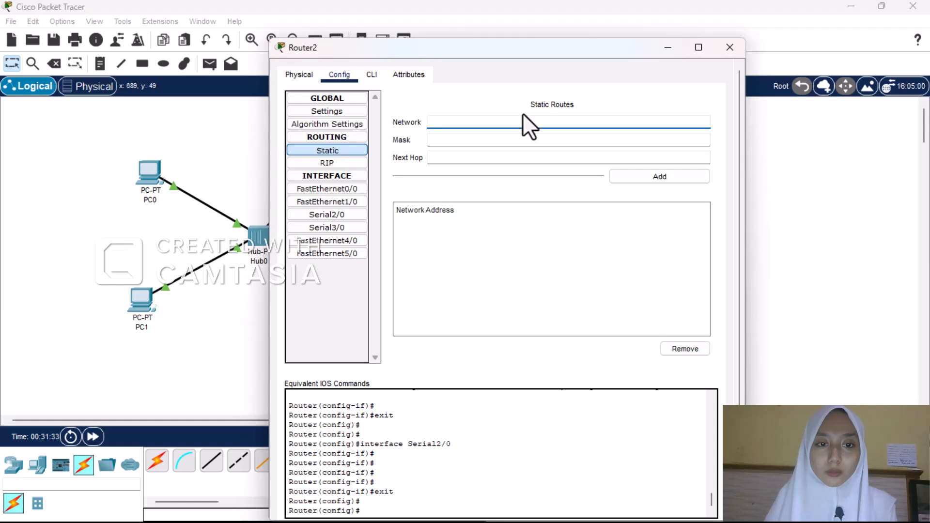
pyautogui.write('192.2')
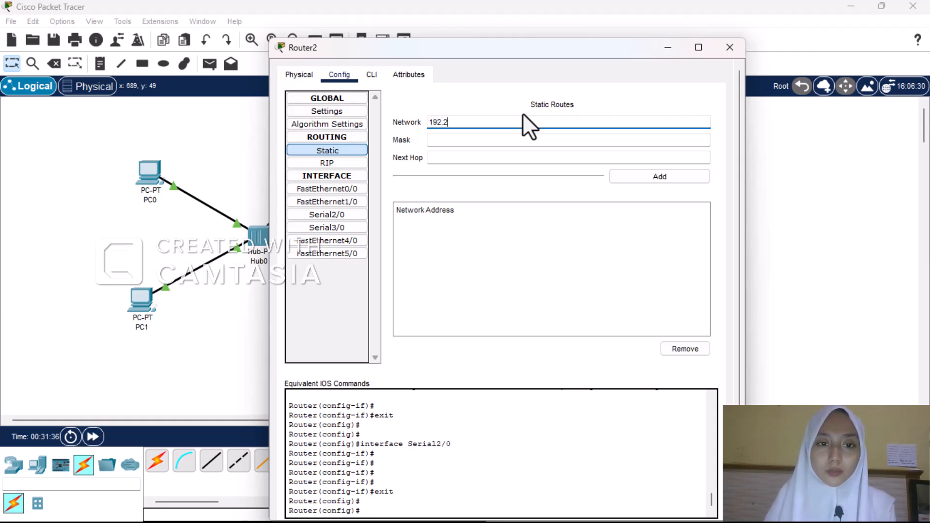
pyautogui.press('BackSpace')
pyautogui.write('12')
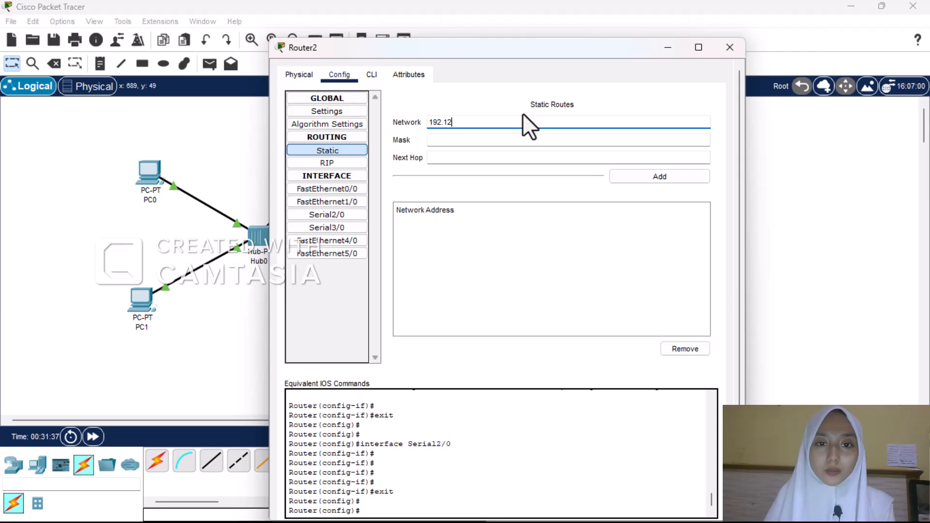
pyautogui.press('BackSpace')
pyautogui.write('68')
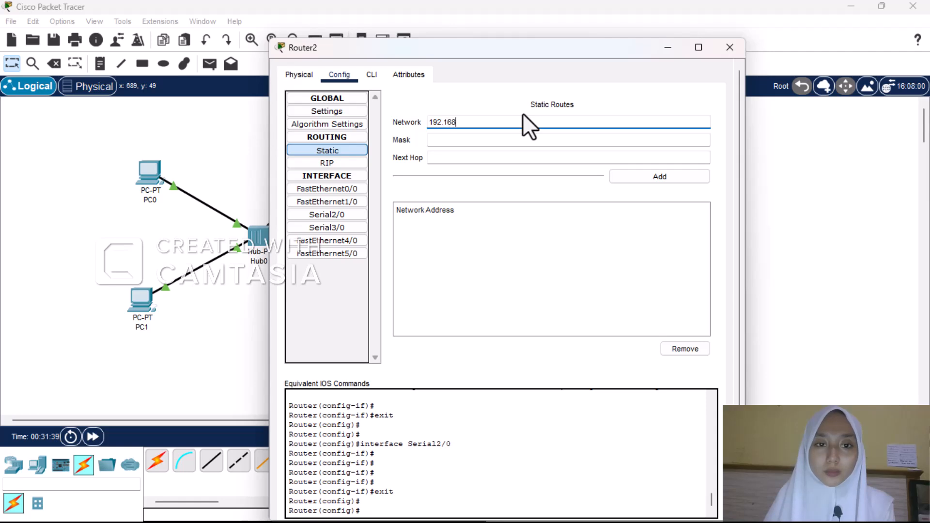
pyautogui.write('.')
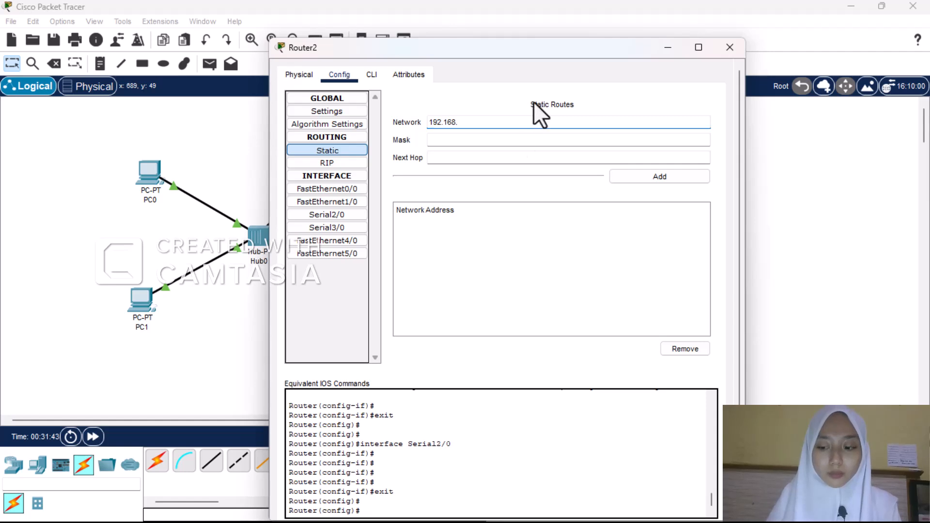
pyautogui.write('1.1')
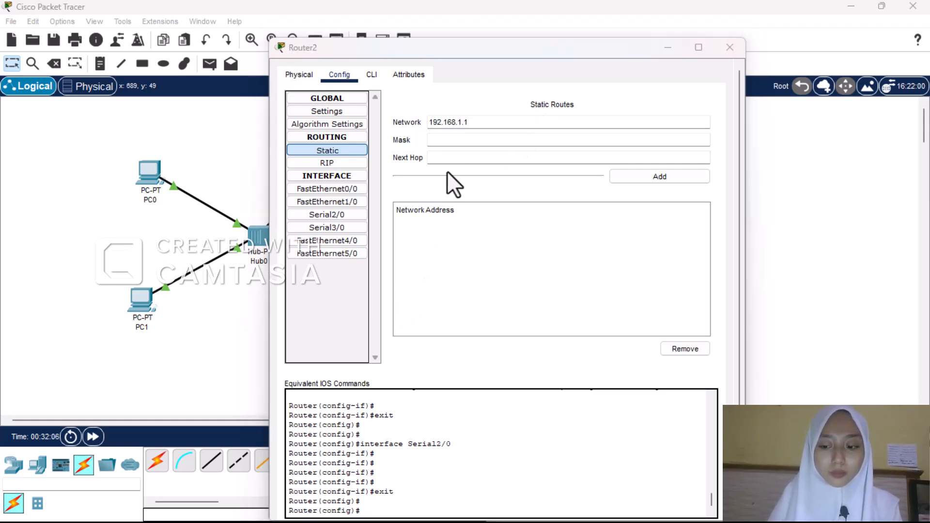
# Set the mask of Router2's new static route to 255.255.255.0
pyautogui.click(447, 144)
pyautogui.write('2')
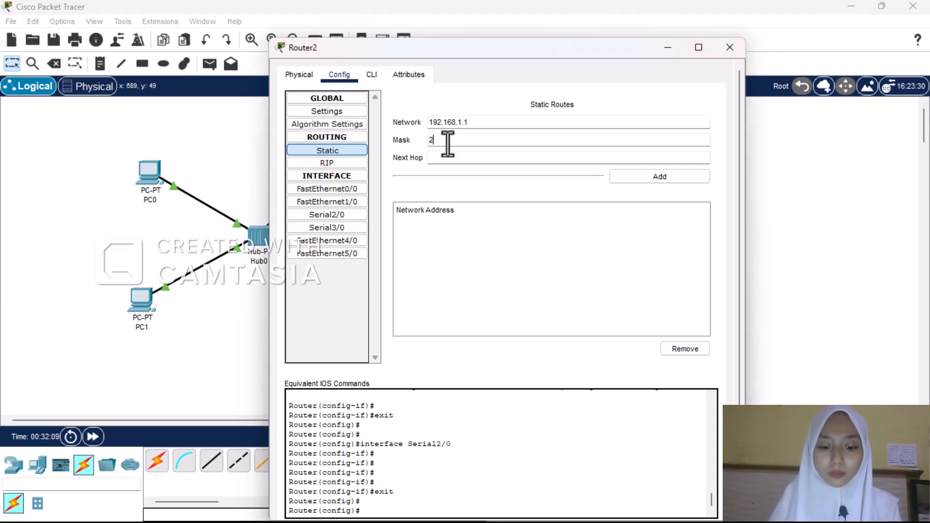
pyautogui.write('55.2')
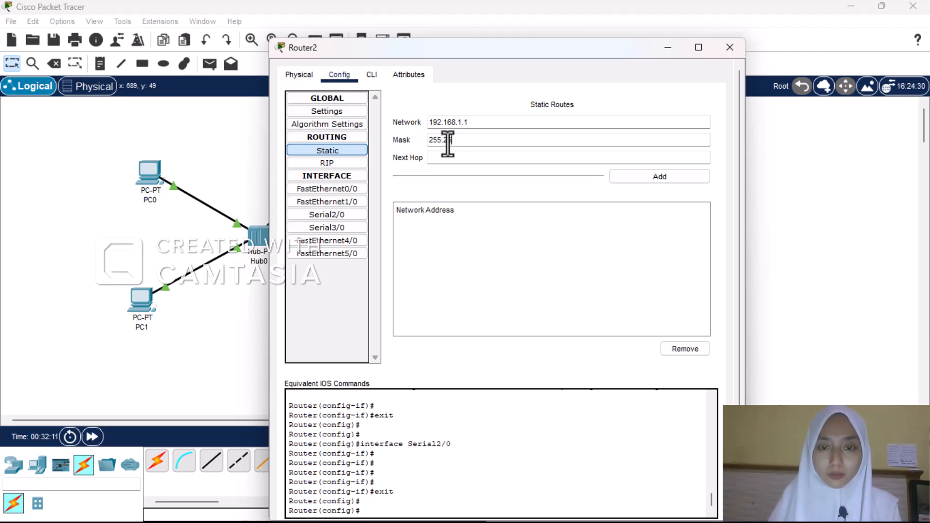
pyautogui.write('55.255.0')
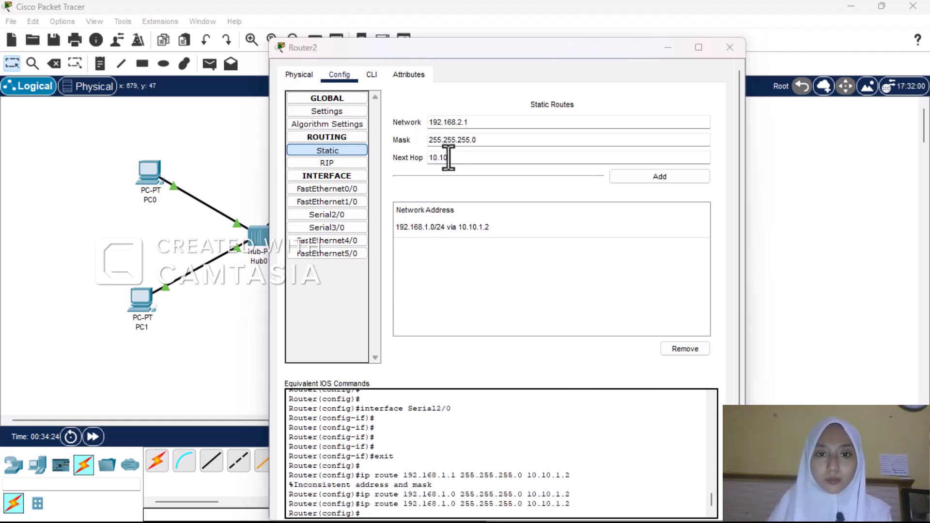
# Try to add a static route to 192.168.2.1 with next hop 10.10.1.2 on Router2, and close its settings
pyautogui.click(448, 158)
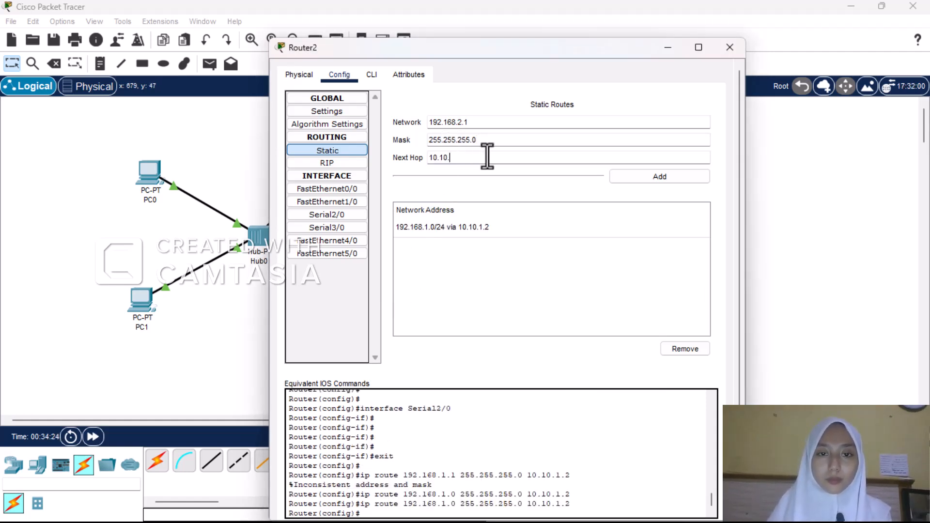
pyautogui.write('1.')
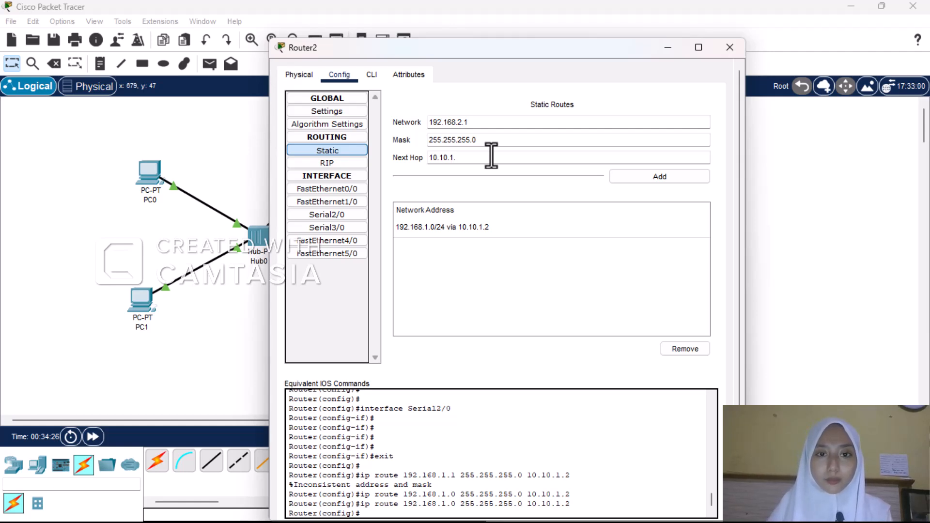
pyautogui.write('2')
pyautogui.click(645, 181)
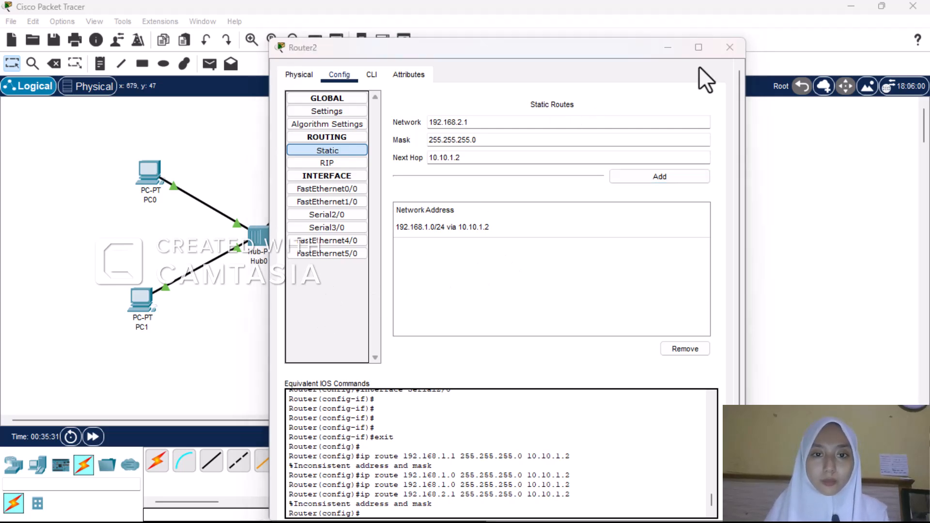
pyautogui.click(730, 47)
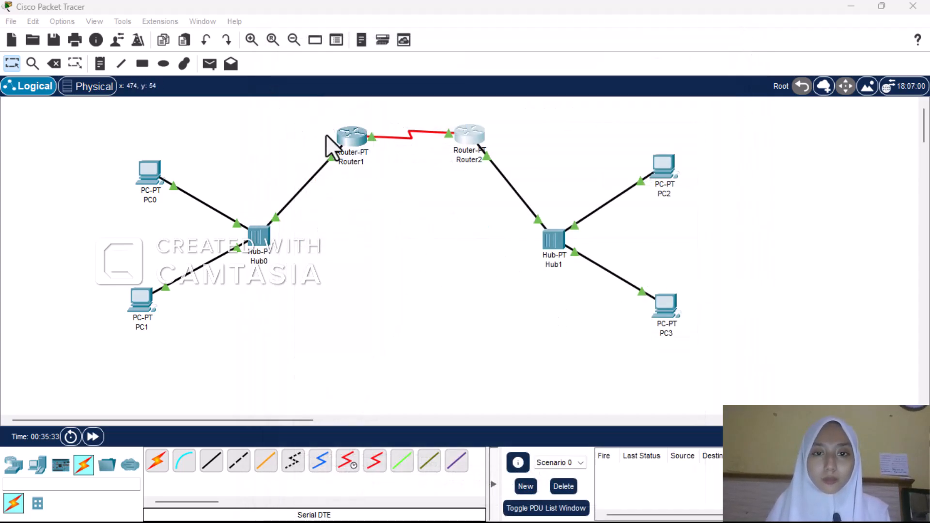
pyautogui.click(353, 134)
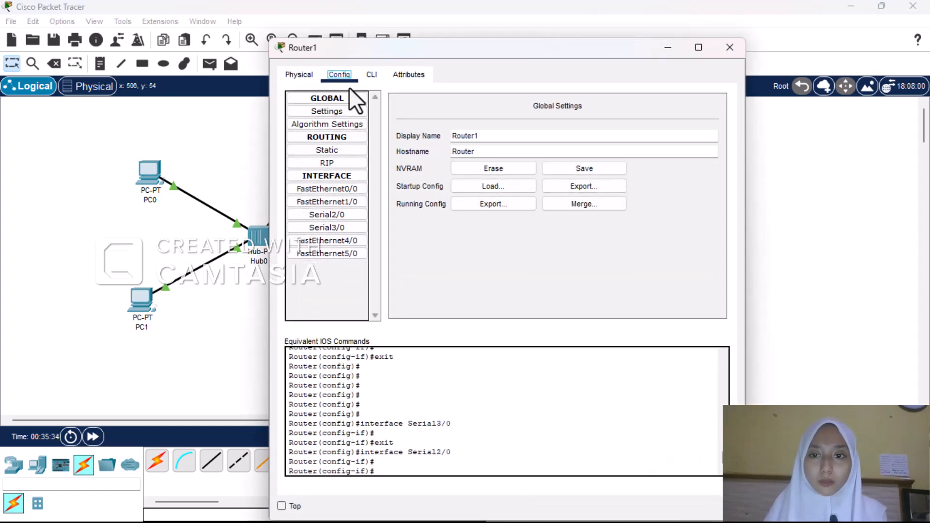
pyautogui.click(294, 74)
pyautogui.click(729, 47)
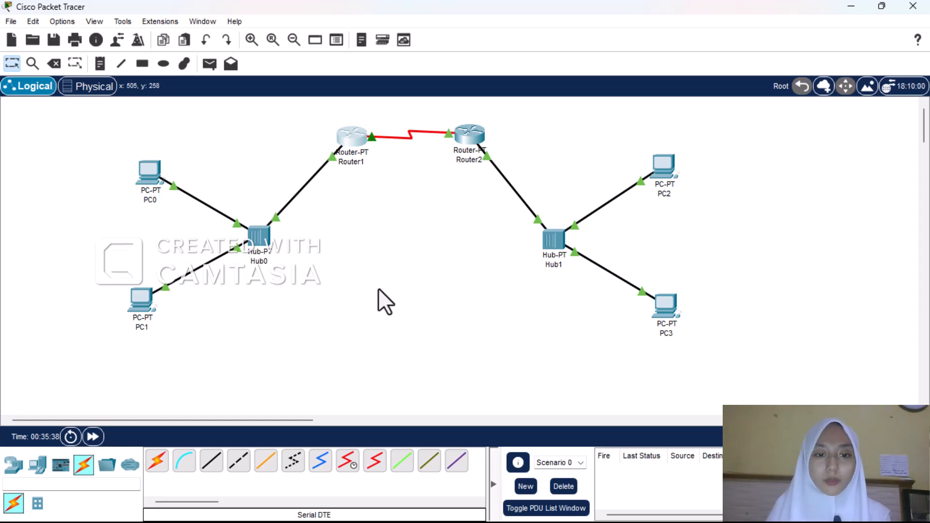
pyautogui.click(153, 182)
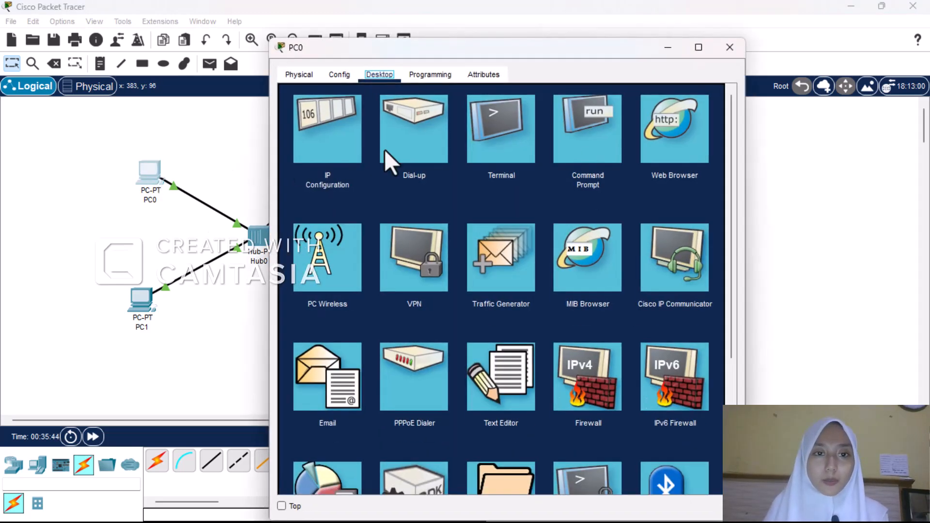
pyautogui.click(581, 132)
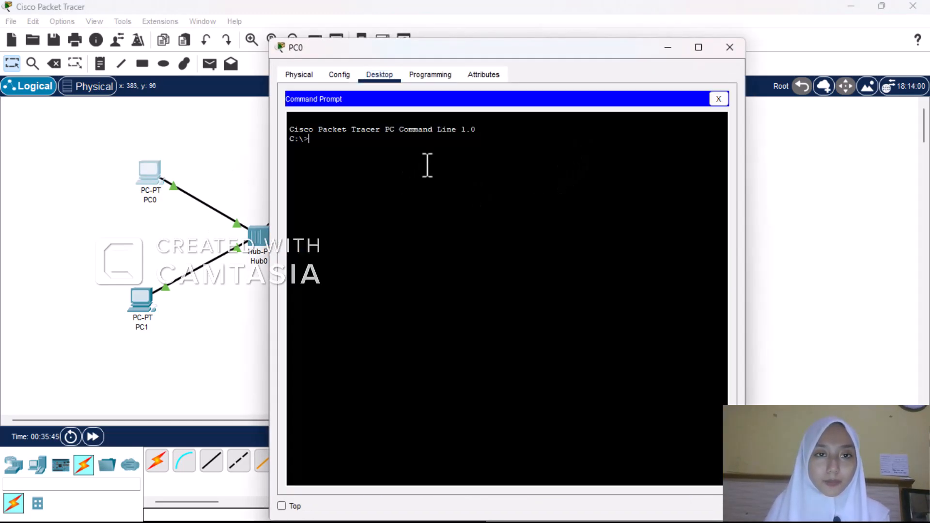
pyautogui.write('ping')
pyautogui.press('BackSpace')
pyautogui.press('BackSpace')
pyautogui.press('BackSpace')
pyautogui.press('BackSpace')
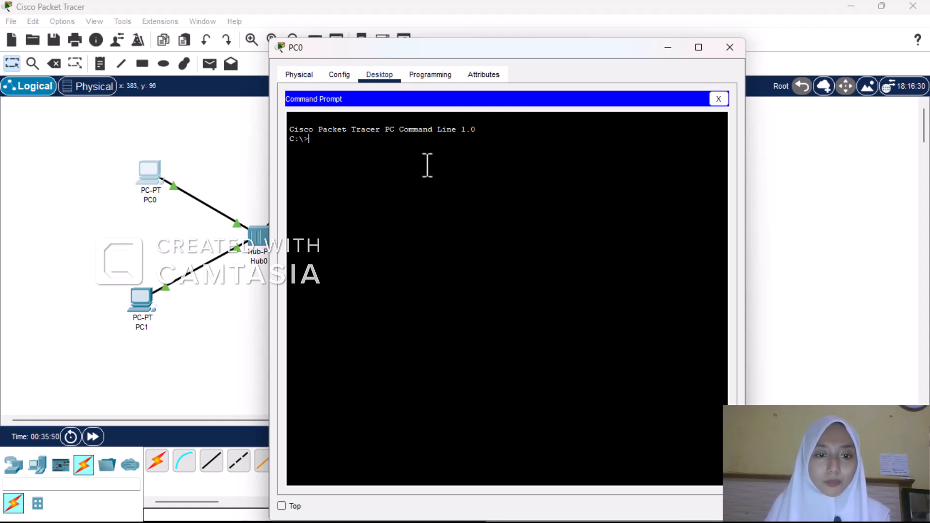
pyautogui.click(729, 46)
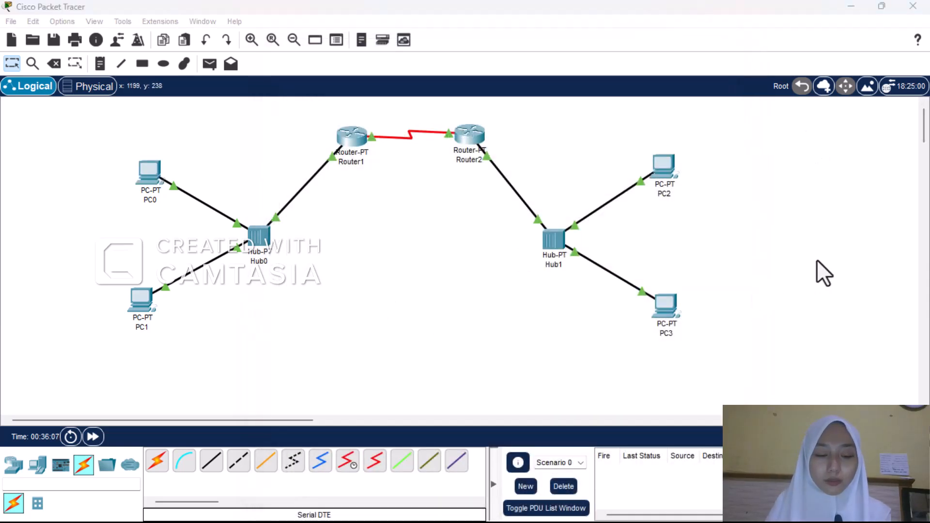